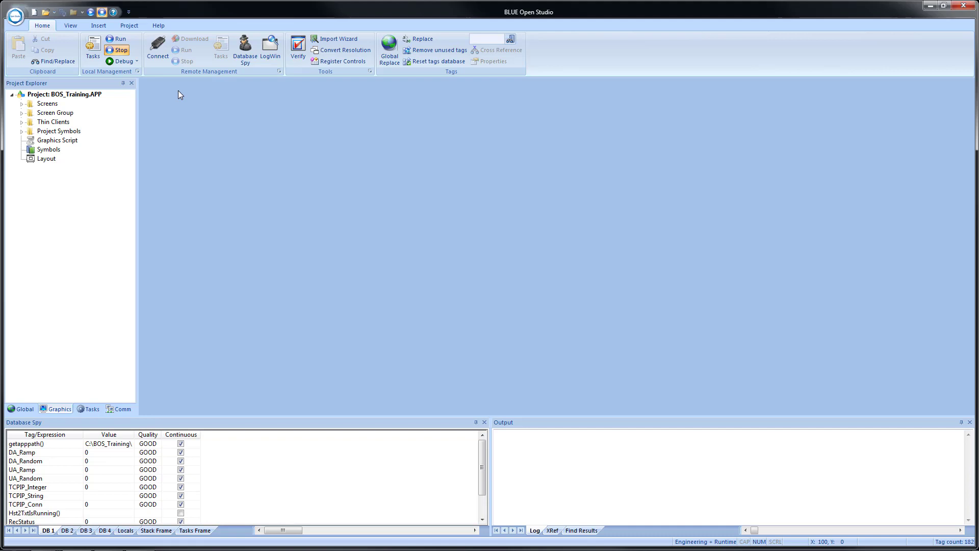
Open the default database configuration from the project's options settings
left_click(128, 26)
left_click(124, 47)
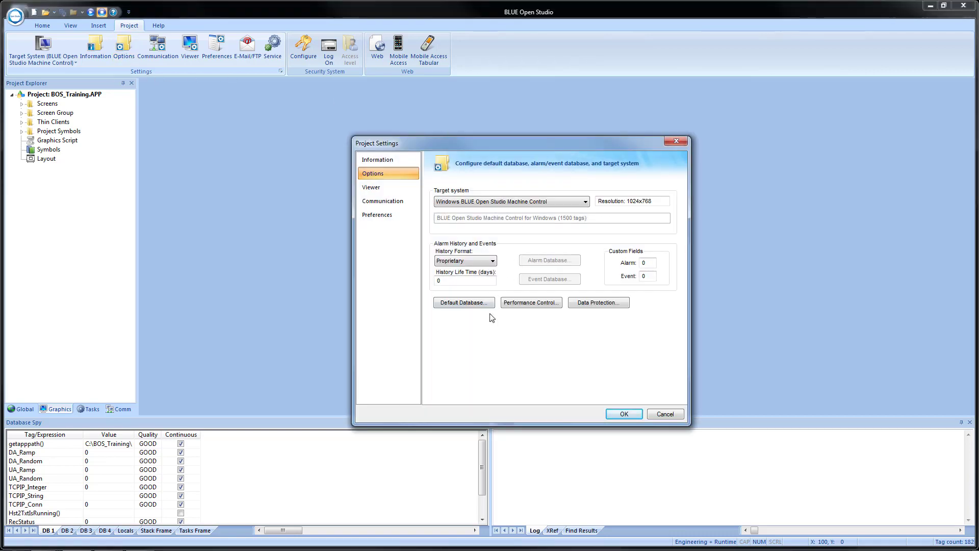
left_click(464, 303)
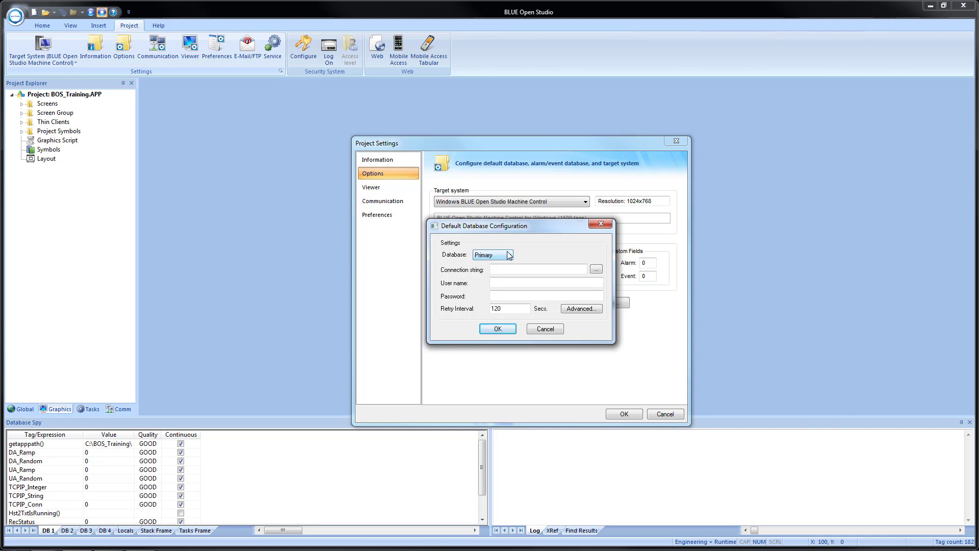
Switch the default database settings to the Secondary database and set its type to Redundant
left_click(510, 256)
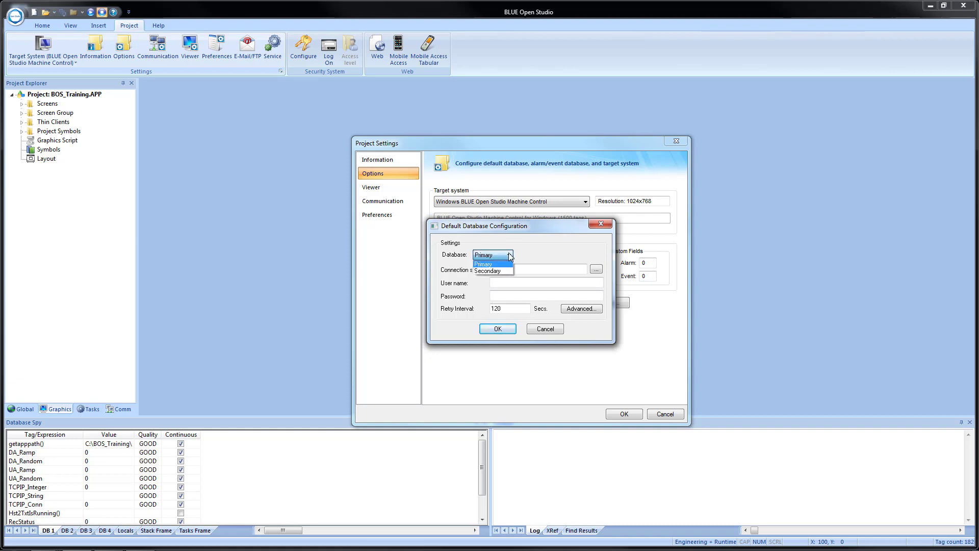
left_click(511, 256)
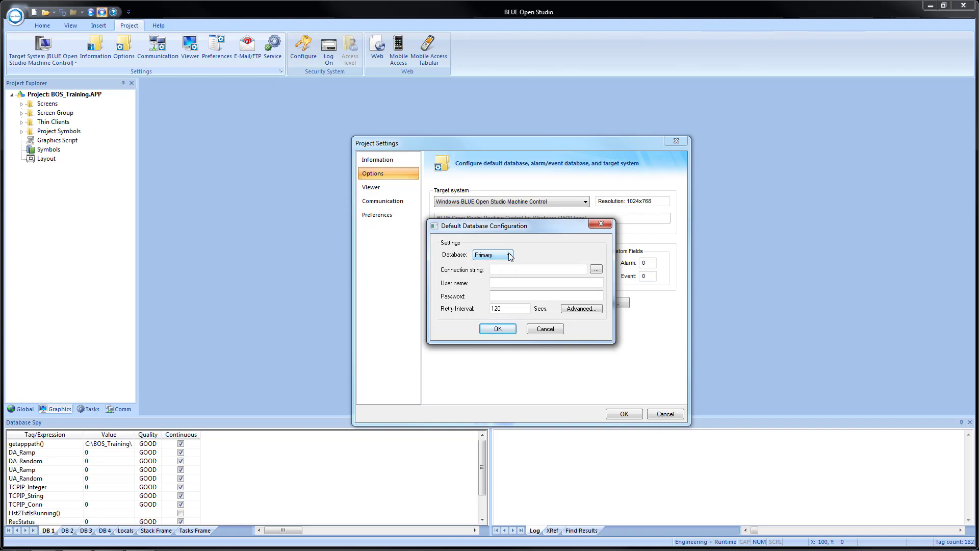
left_click(511, 257)
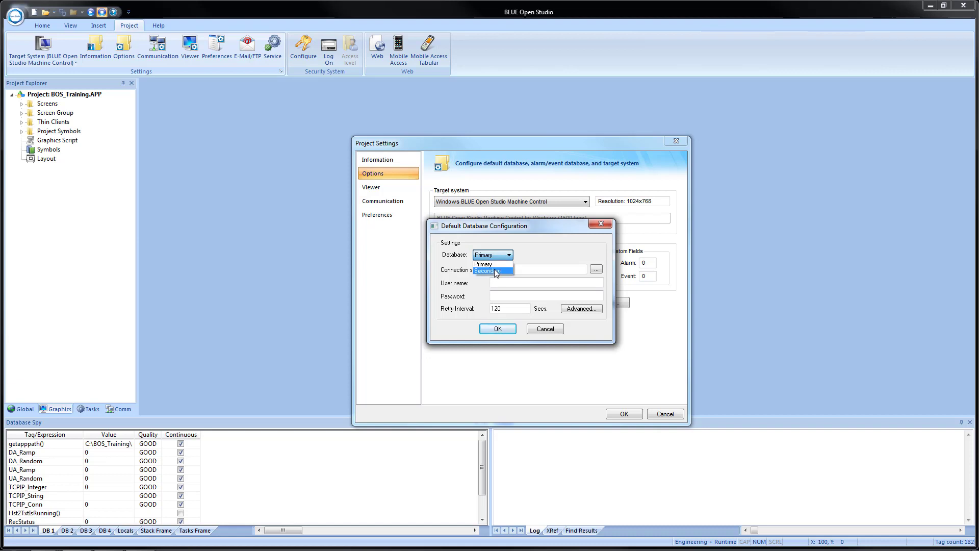
left_click(493, 271)
left_click(566, 256)
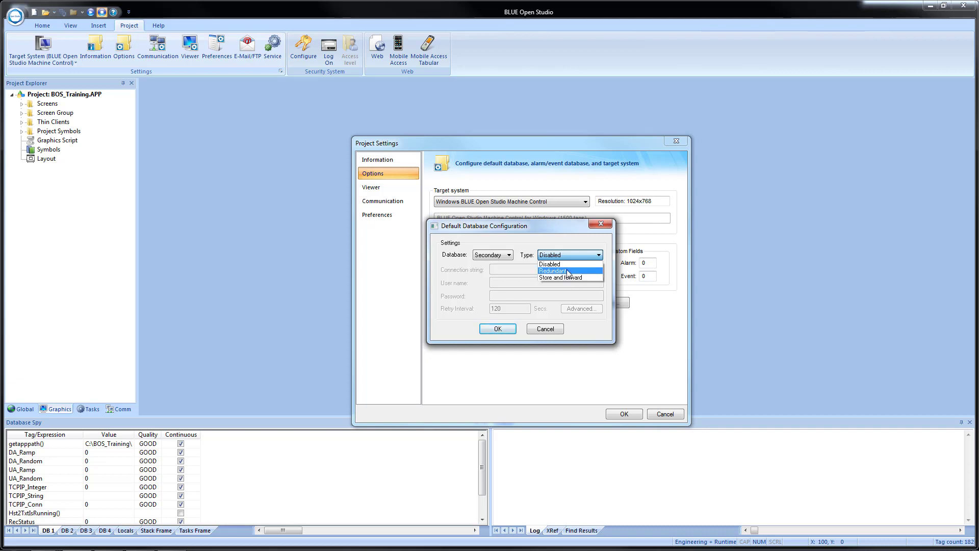
left_click(563, 273)
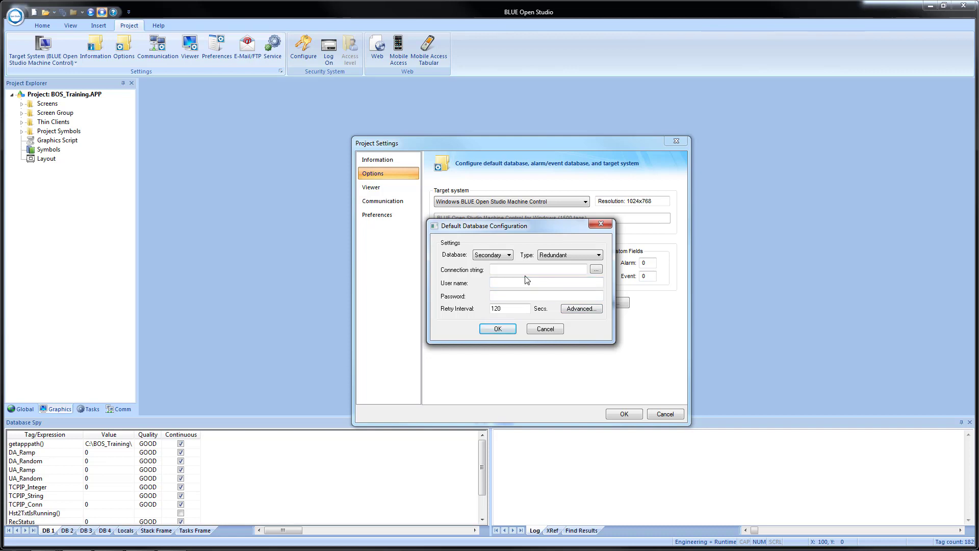
Set the secondary database's type to Disabled and return to the Primary database settings
left_click(567, 255)
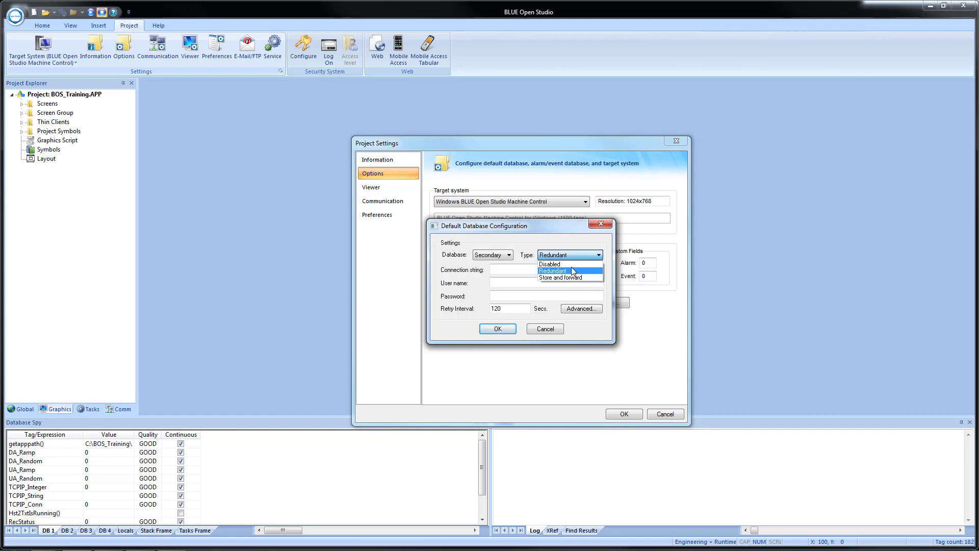
left_click(573, 265)
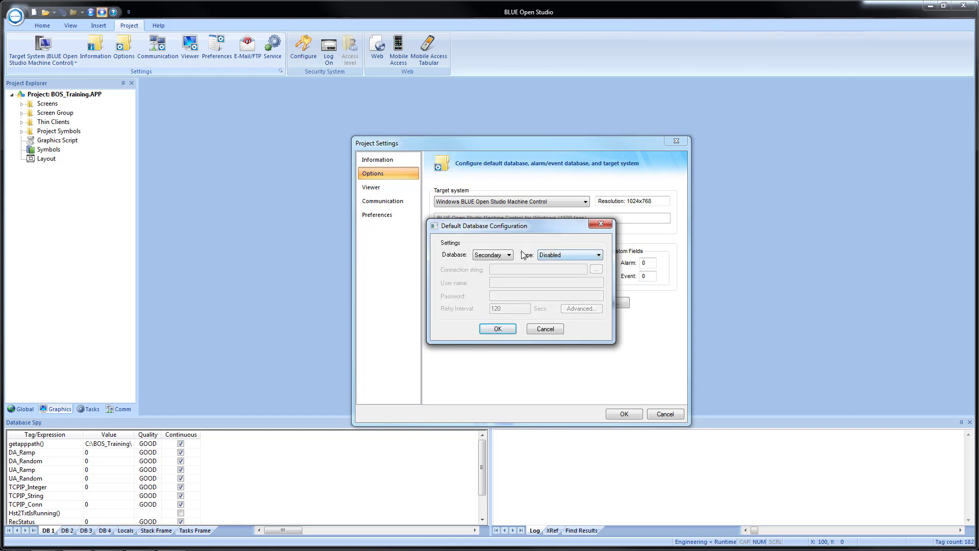
left_click(500, 255)
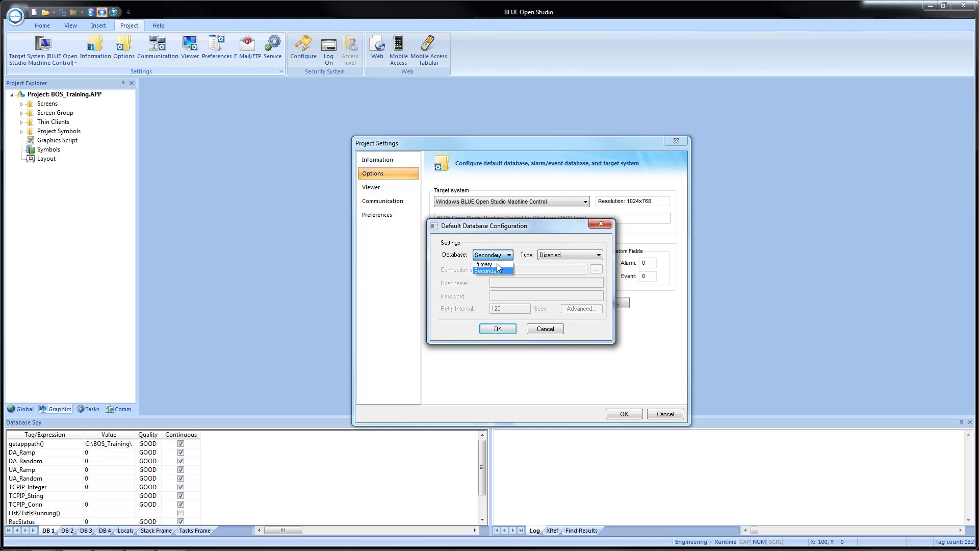
left_click(499, 266)
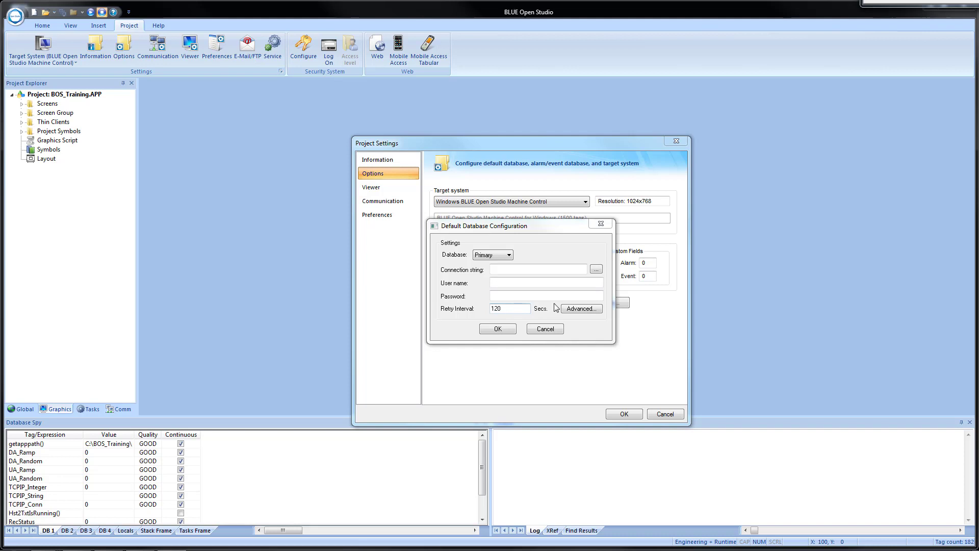
Examine the time zone and milliseconds options in the primary database's advanced settings
left_click(571, 311)
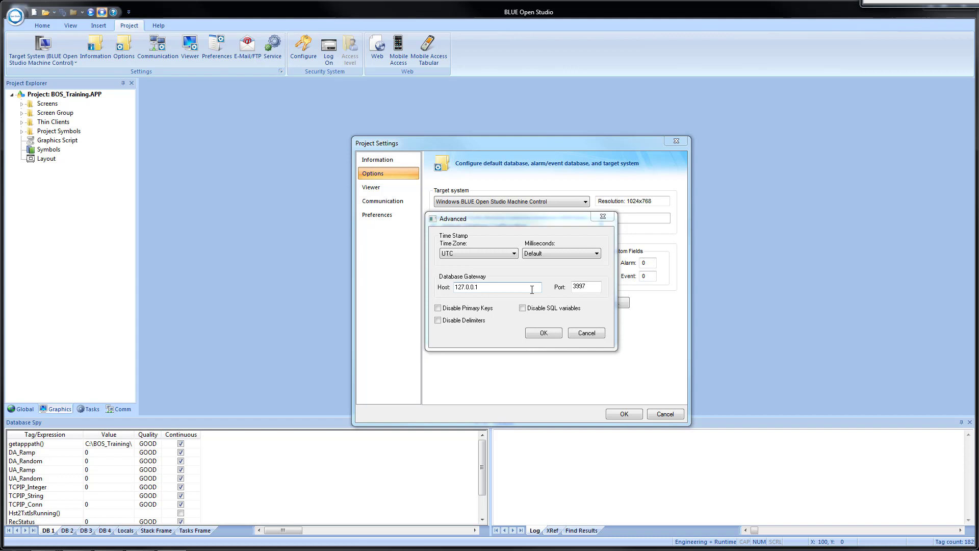
left_click(504, 253)
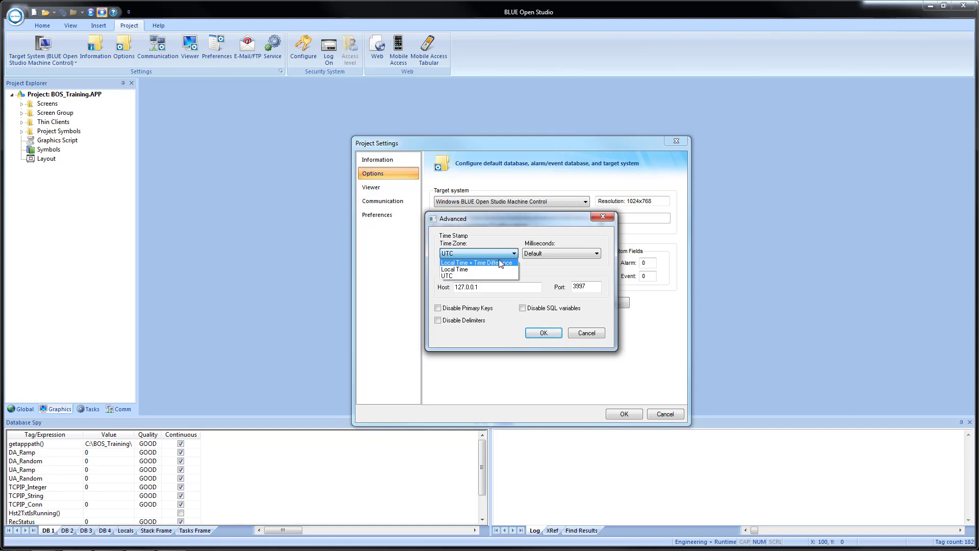
left_click(545, 244)
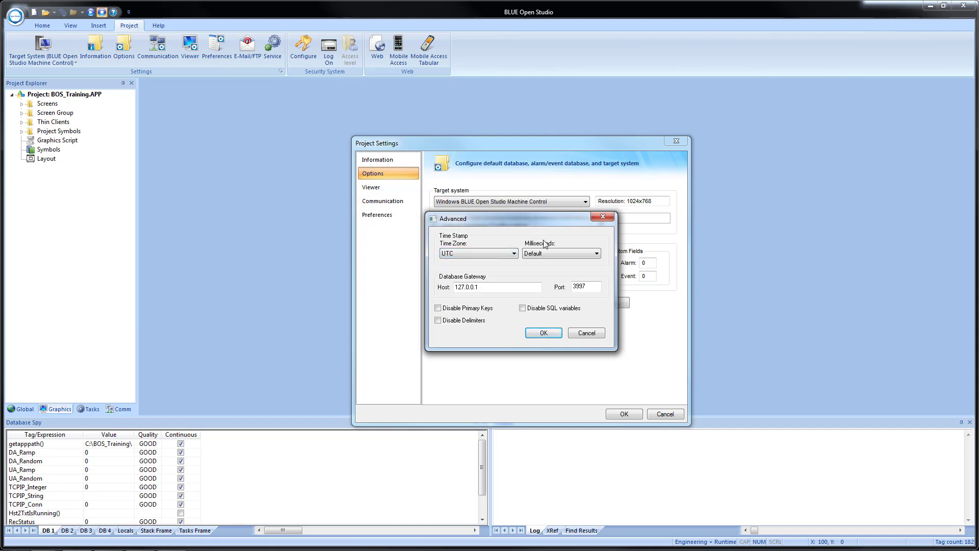
left_click(557, 253)
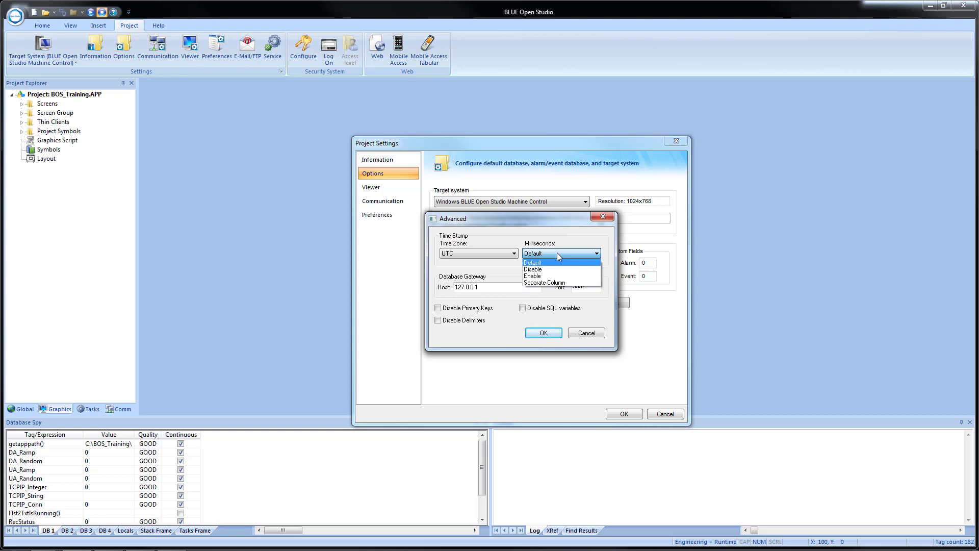
left_click(557, 252)
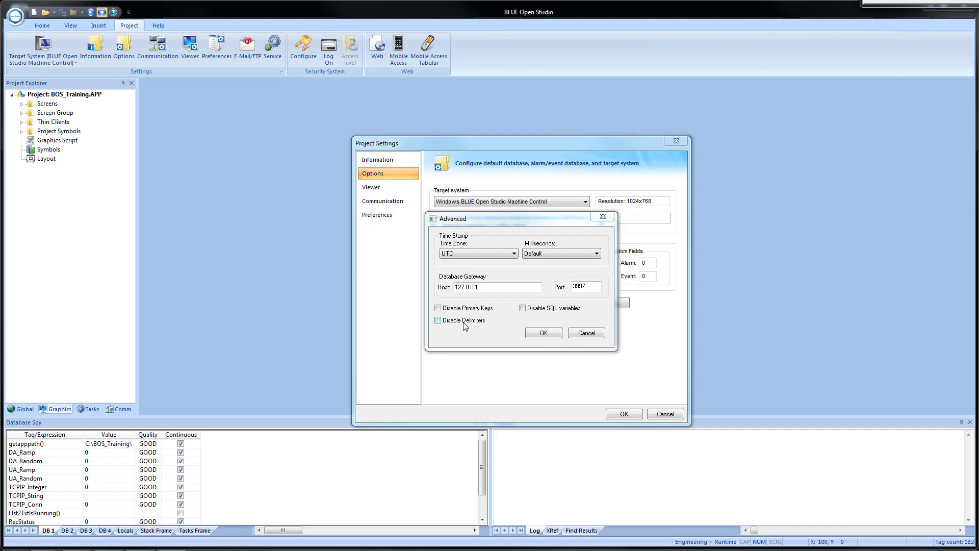
left_click(544, 333)
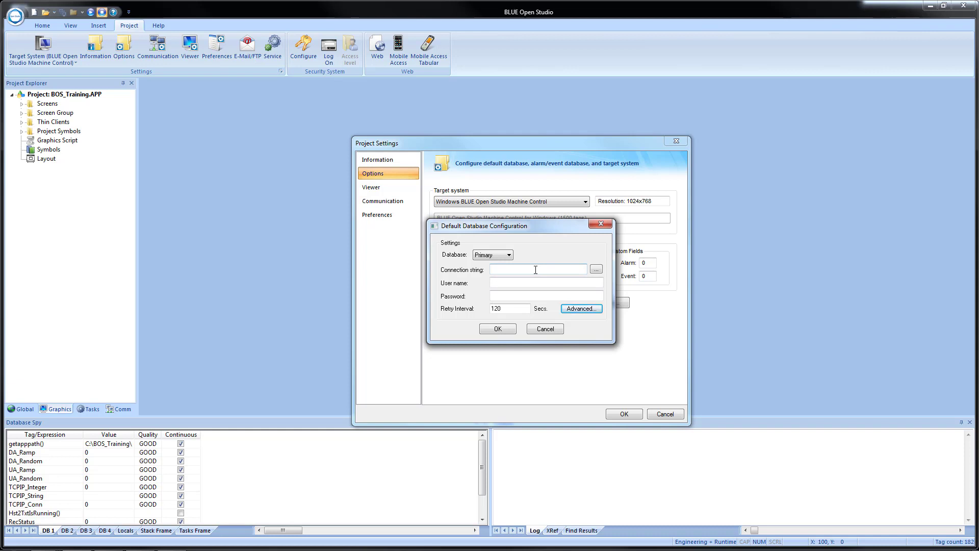
Build the primary database's connection string using Microsoft OLE DB Provider for SQL Server and proceed to its connection settings
left_click(597, 272)
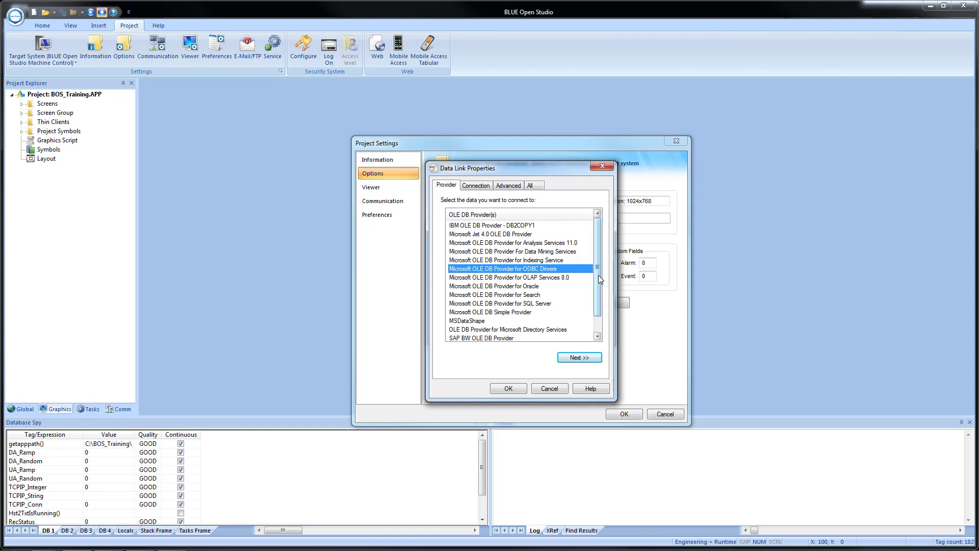
left_click_drag(598, 276, 609, 322)
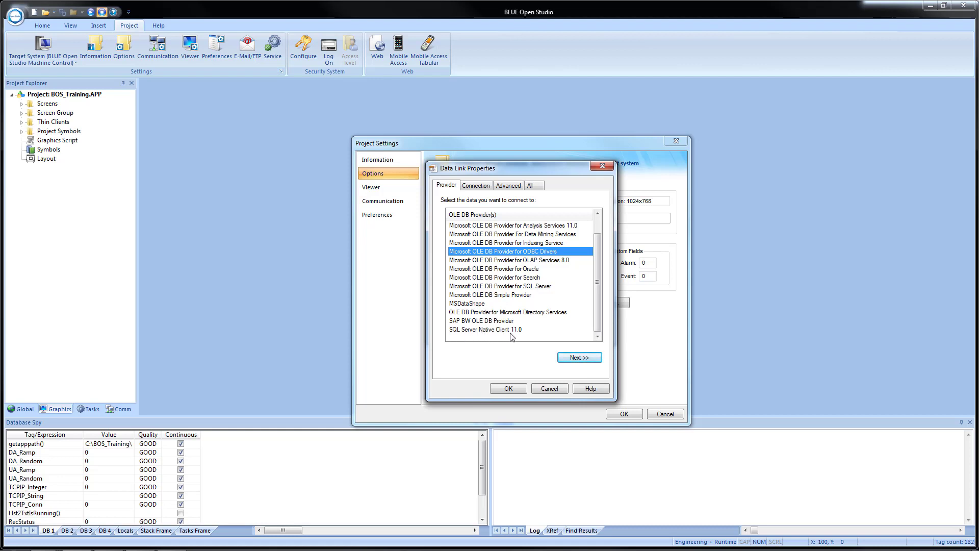
left_click(501, 286)
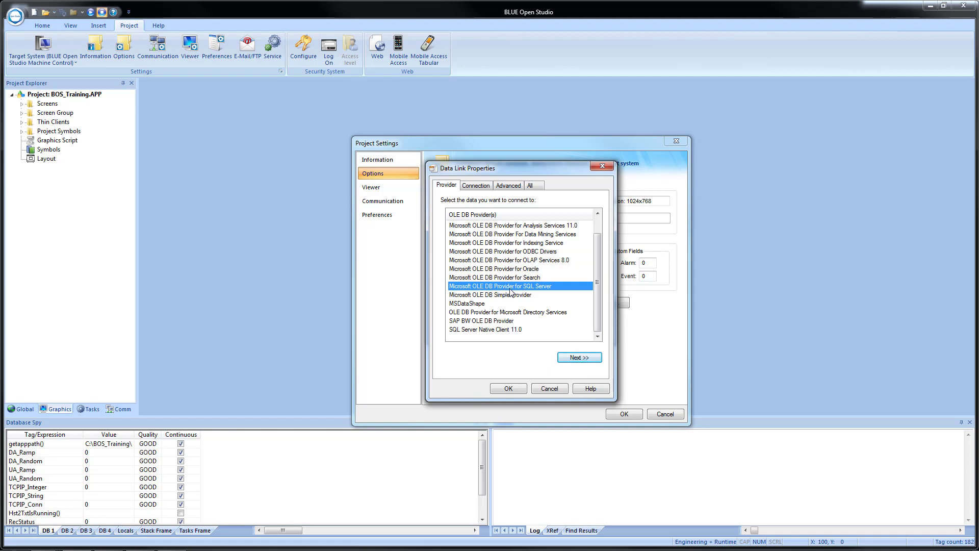
left_click(575, 359)
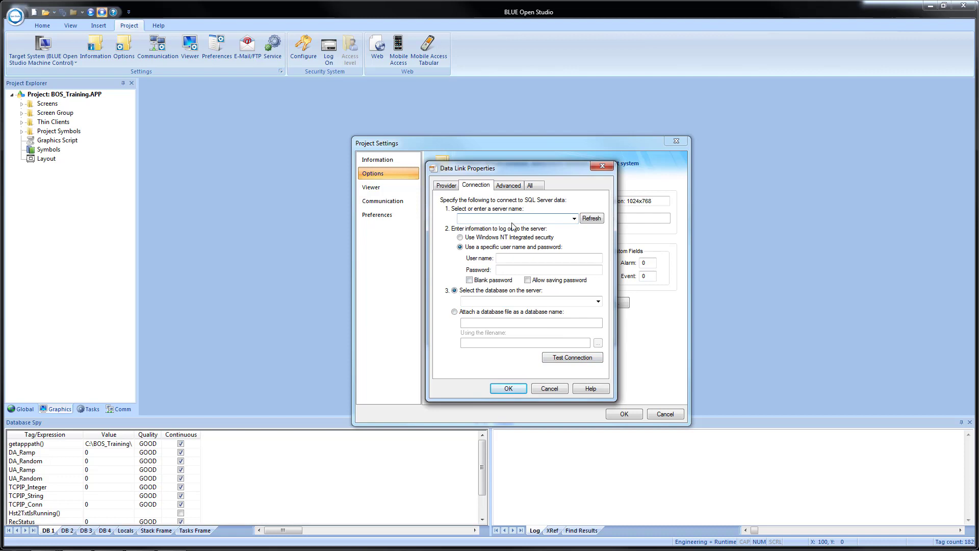
Set the server name to (LOCAL)\SQLEXPRESS with Windows NT Integrated security and check which databases it offers
left_click(574, 219)
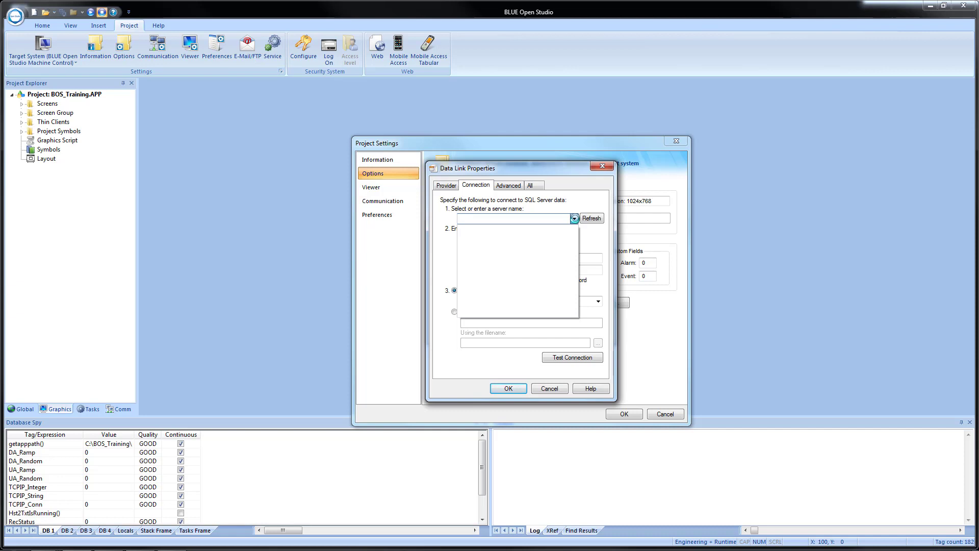
left_click(557, 220)
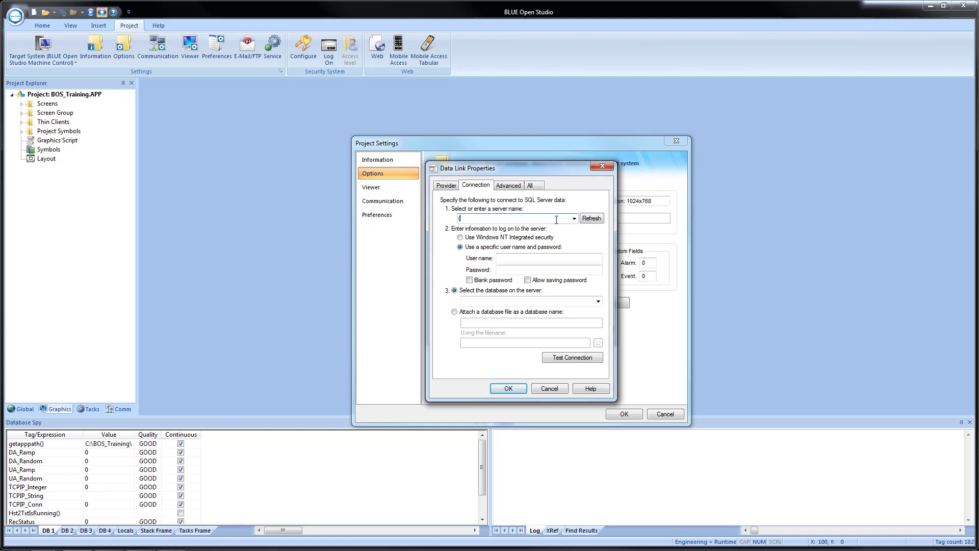
type("LOCAL)")
type("\\SQLEXPRESS")
left_click(478, 237)
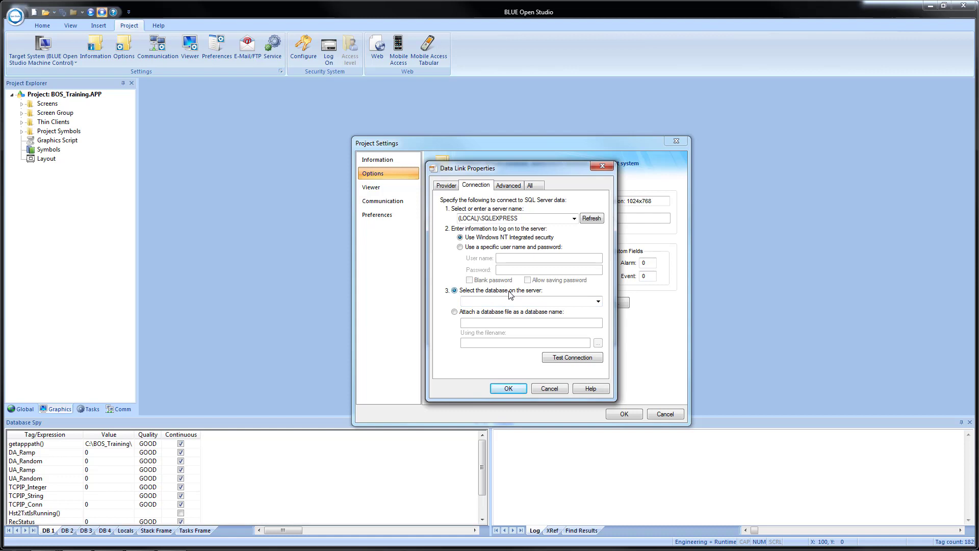
left_click(599, 302)
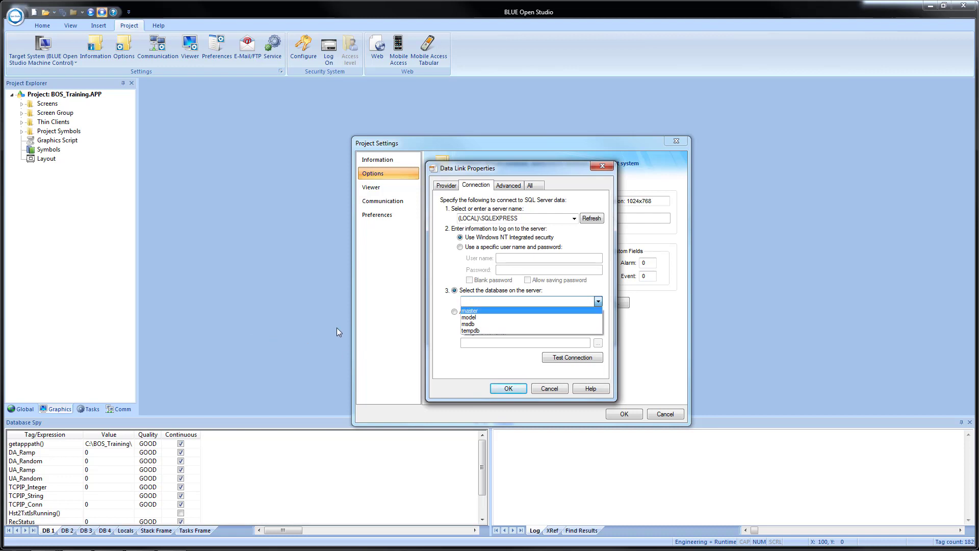
left_click(449, 299)
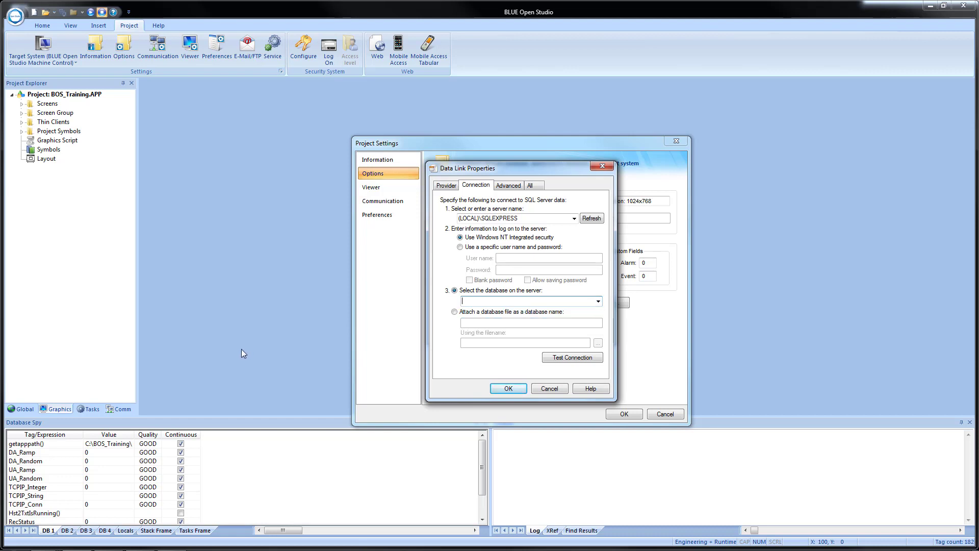
Launch SQL Server Management Studio with the ssms command and connect to the SQLEXPRESS server using Windows Authentication
key("super+r")
type("ssms")
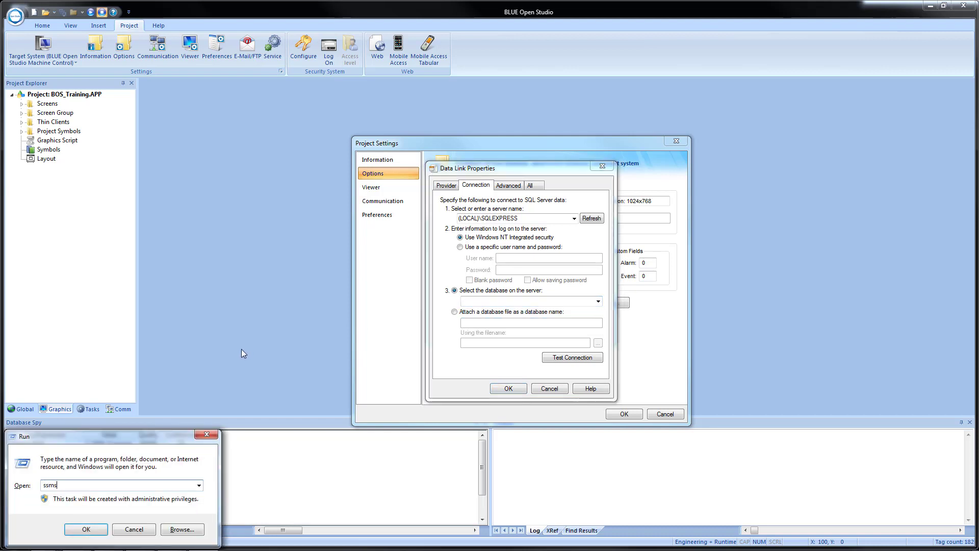
key("Return")
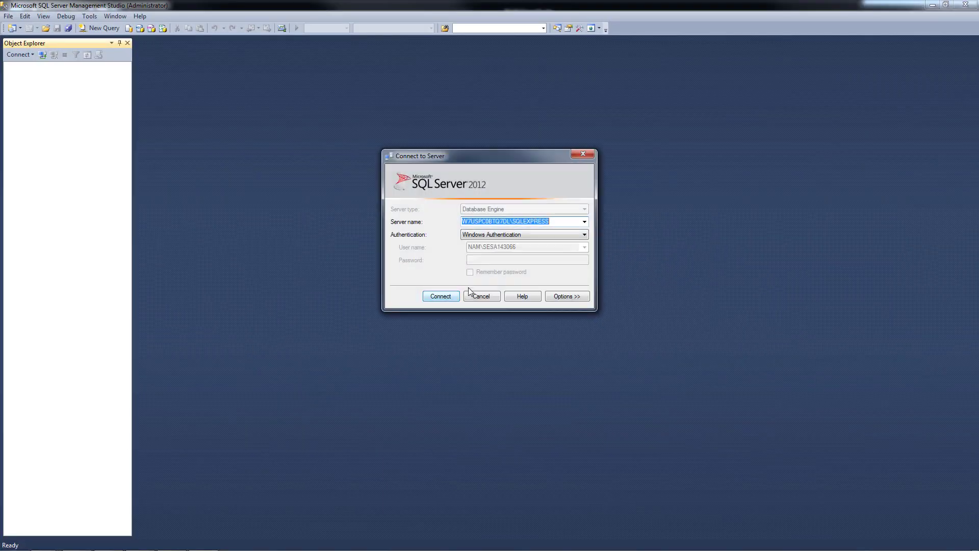
left_click(449, 297)
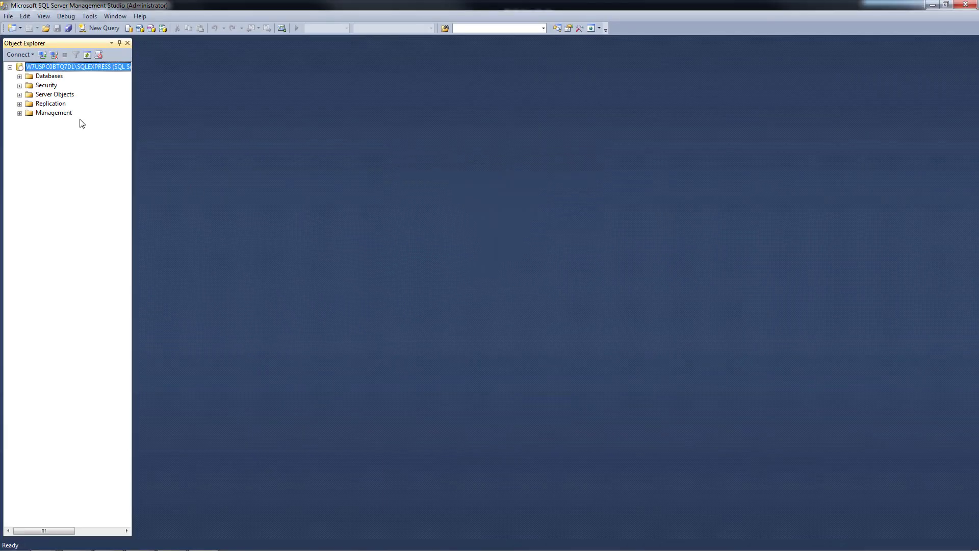
Create a new database named BOS_Train on the SQLEXPRESS server and expand its Tables folder
left_click(20, 76)
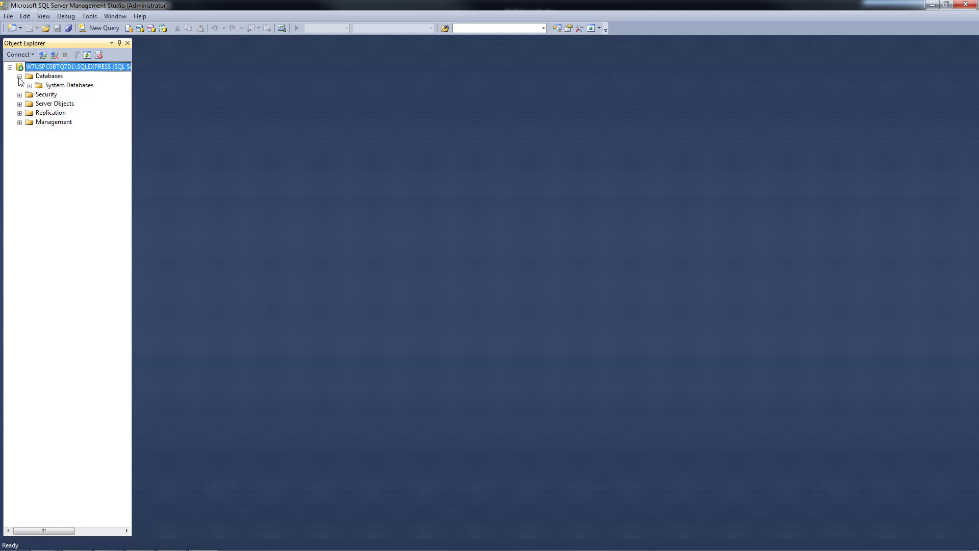
left_click(29, 86)
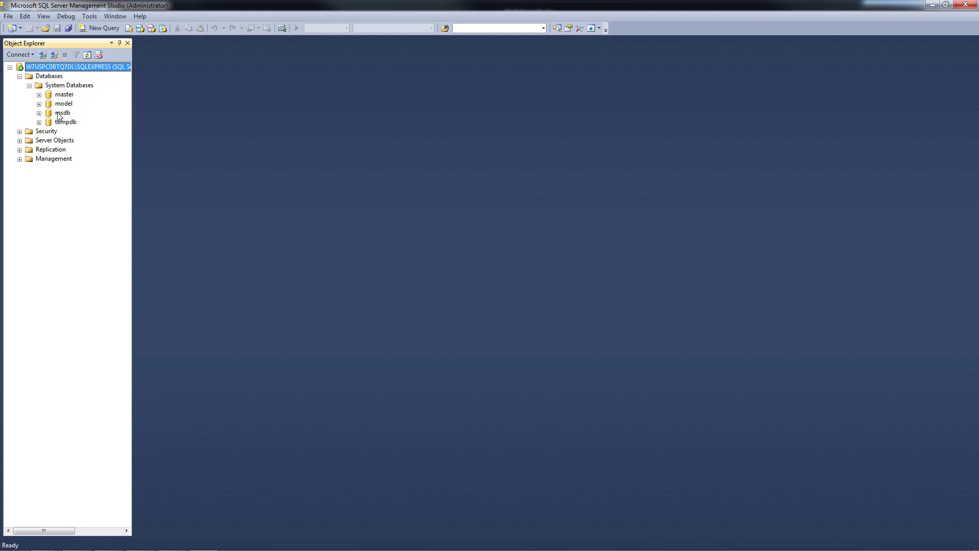
left_click(47, 78)
right_click(47, 78)
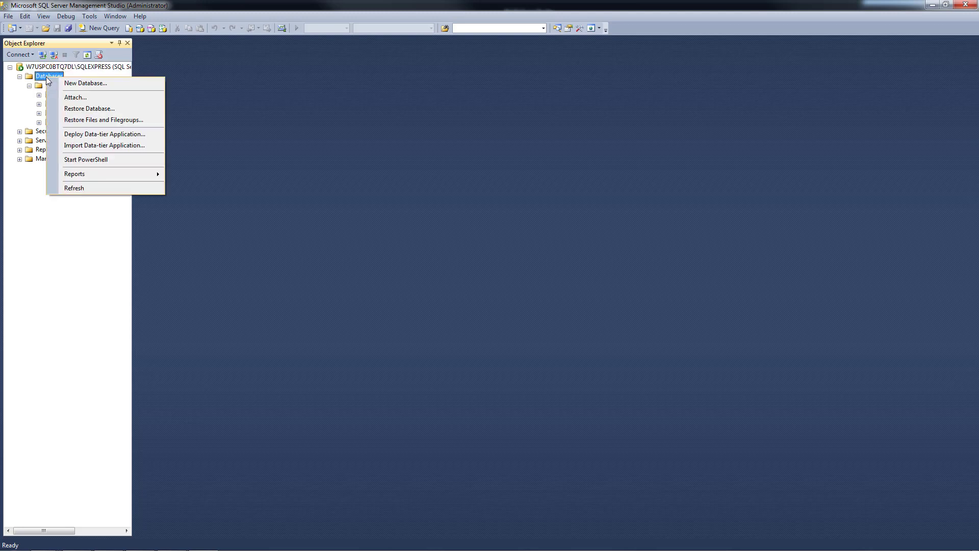
left_click(82, 83)
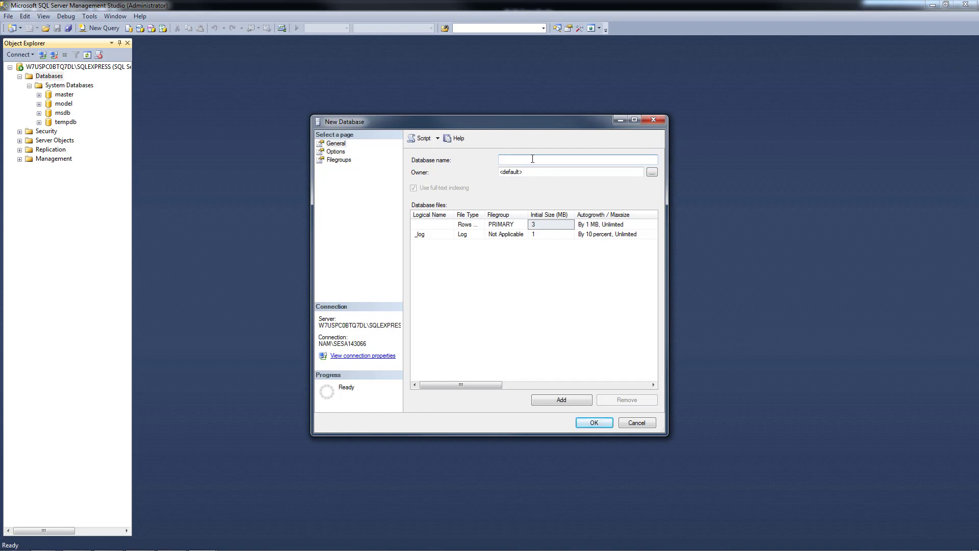
type("BOS_Train")
key("Return")
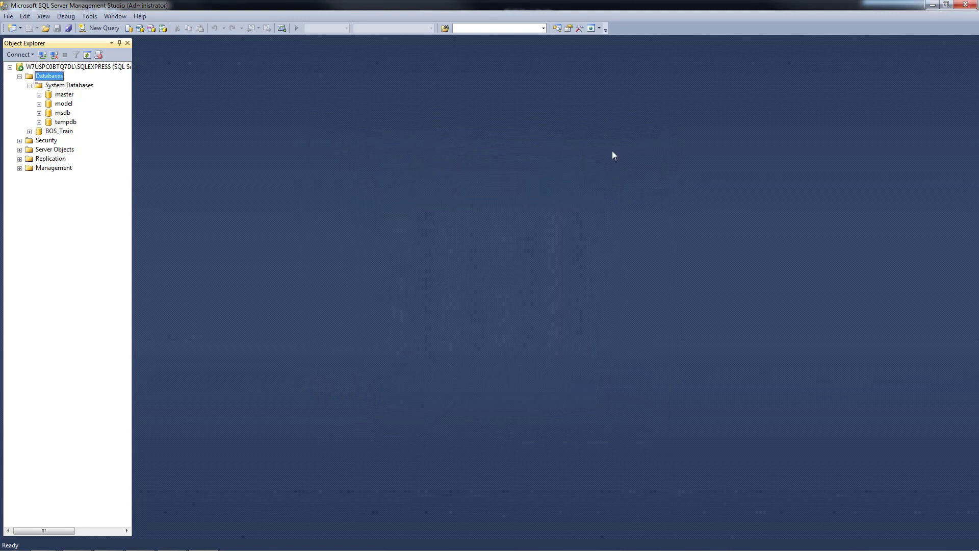
left_click(29, 131)
left_click(39, 150)
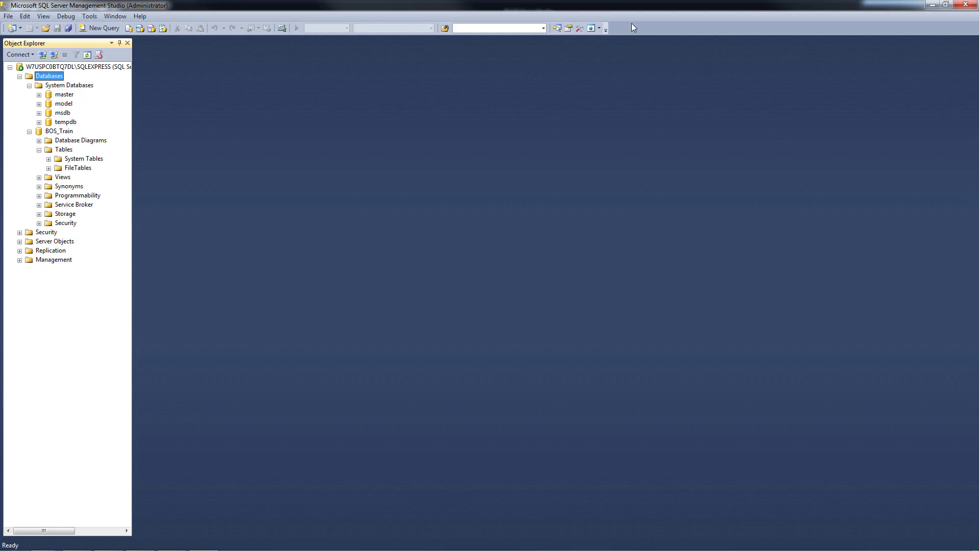
Return to BLUE Open Studio and select BOS_Train as the database on the server in the data link properties
left_click(932, 6)
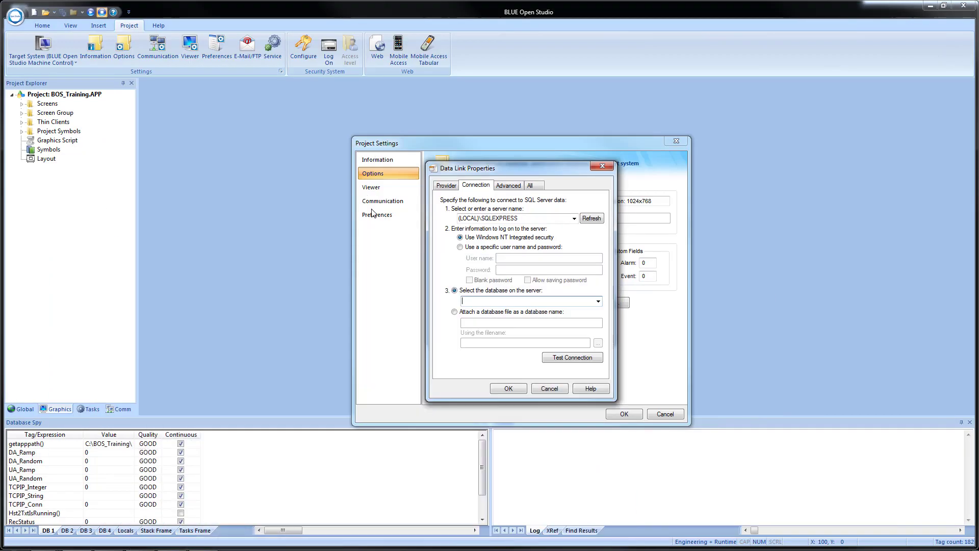
left_click(598, 302)
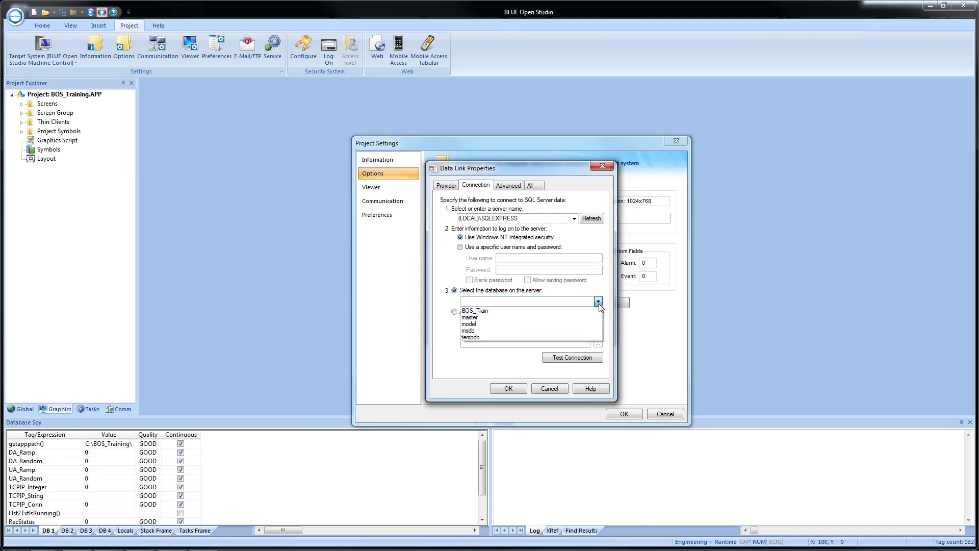
left_click(552, 311)
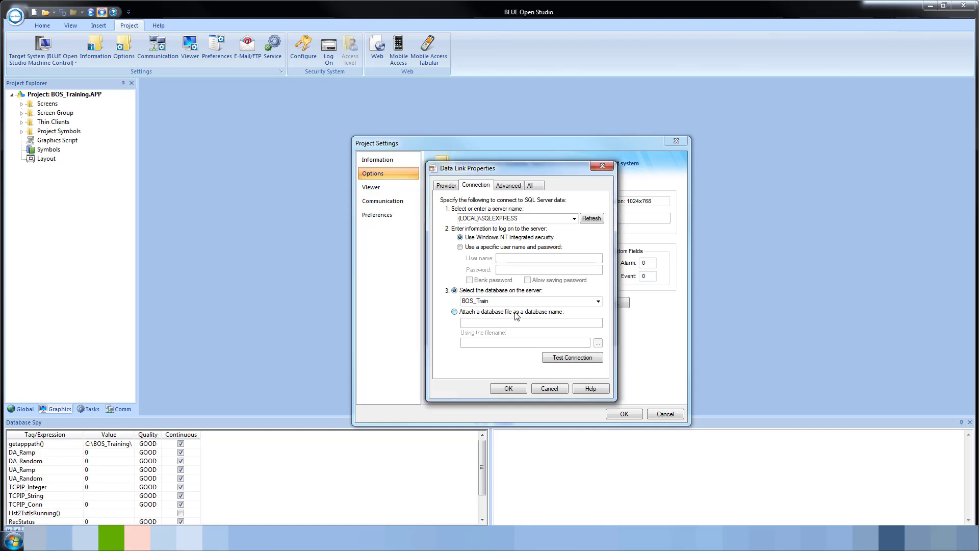
left_click(517, 313)
left_click(529, 322)
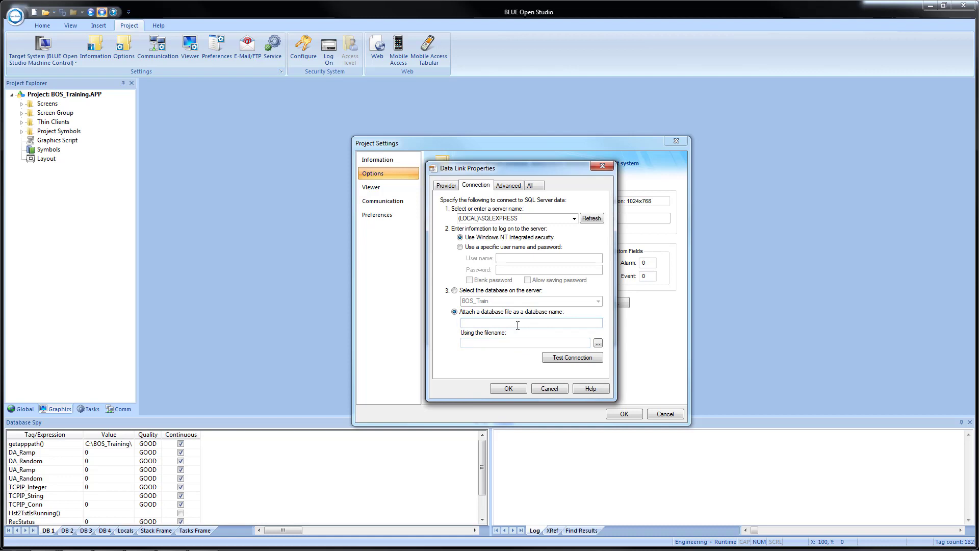
left_click(455, 290)
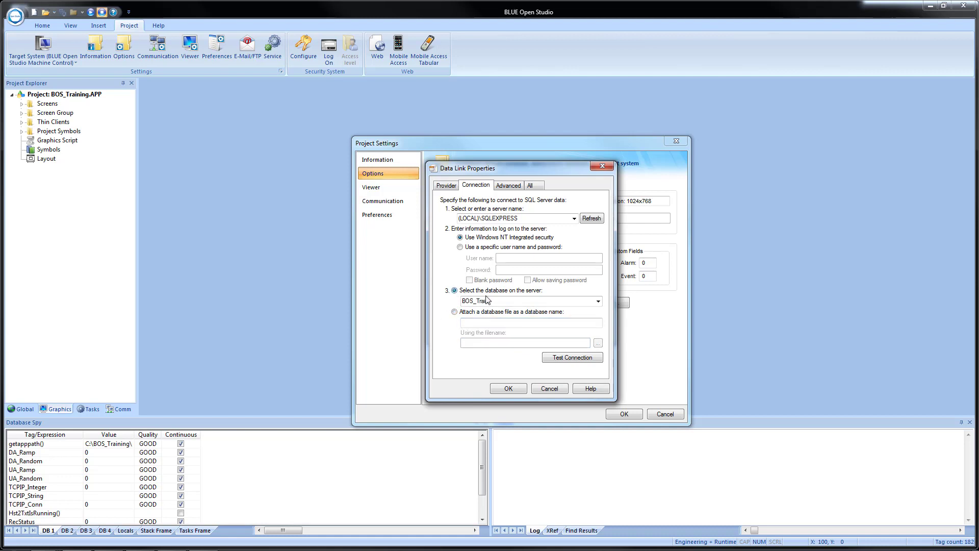
Test the connection to the BOS_Train database and accept the data link properties
left_click(556, 359)
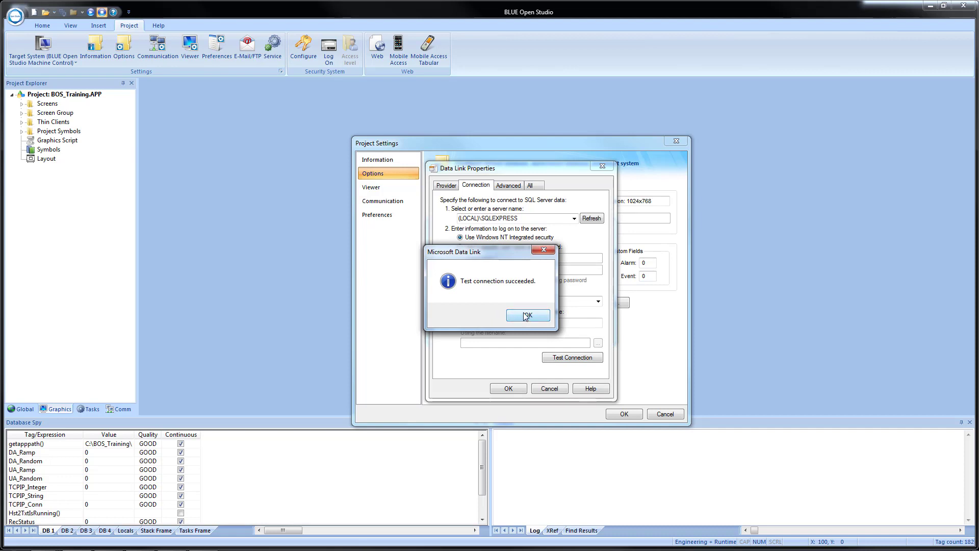
left_click(525, 316)
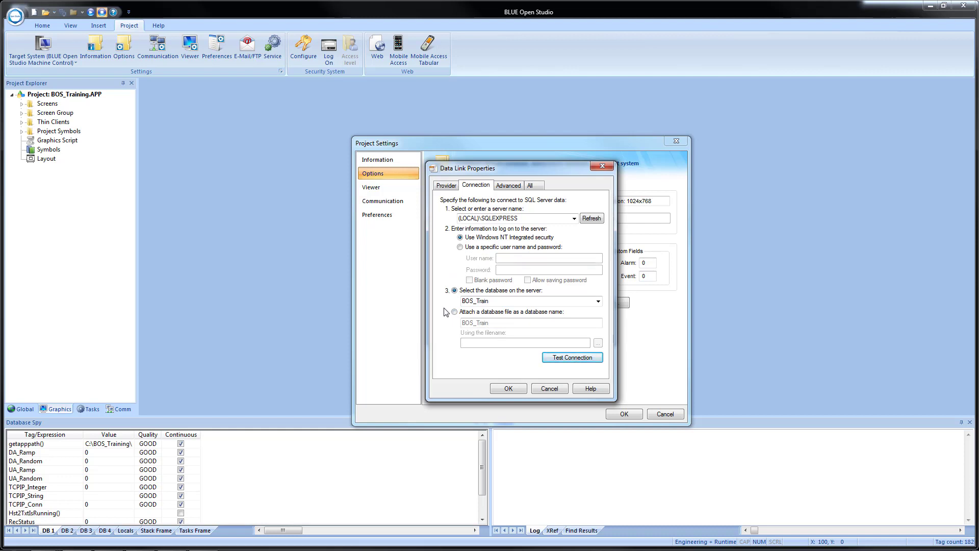
left_click(506, 389)
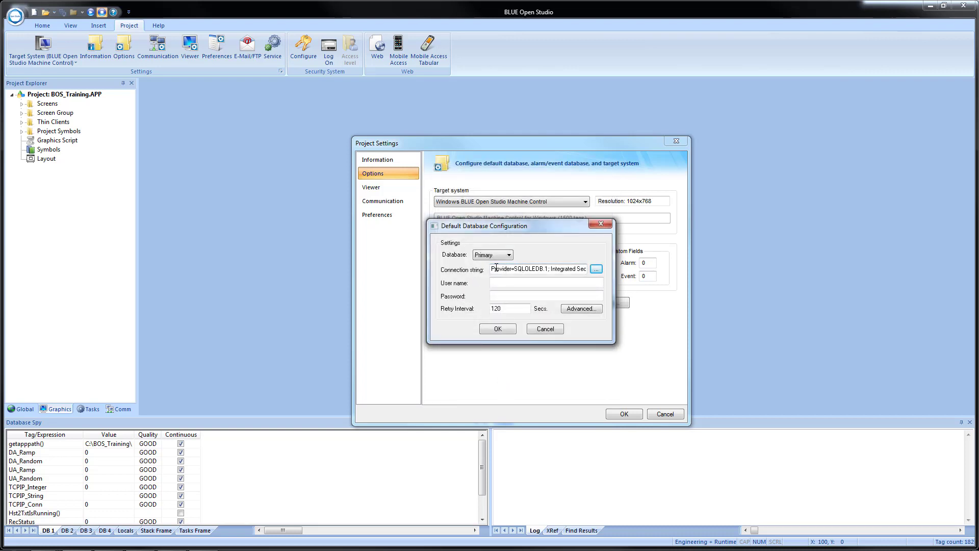
Copy the generated connection string into a blank Notepad++ document to examine its full contents
left_click_drag(493, 269, 655, 281)
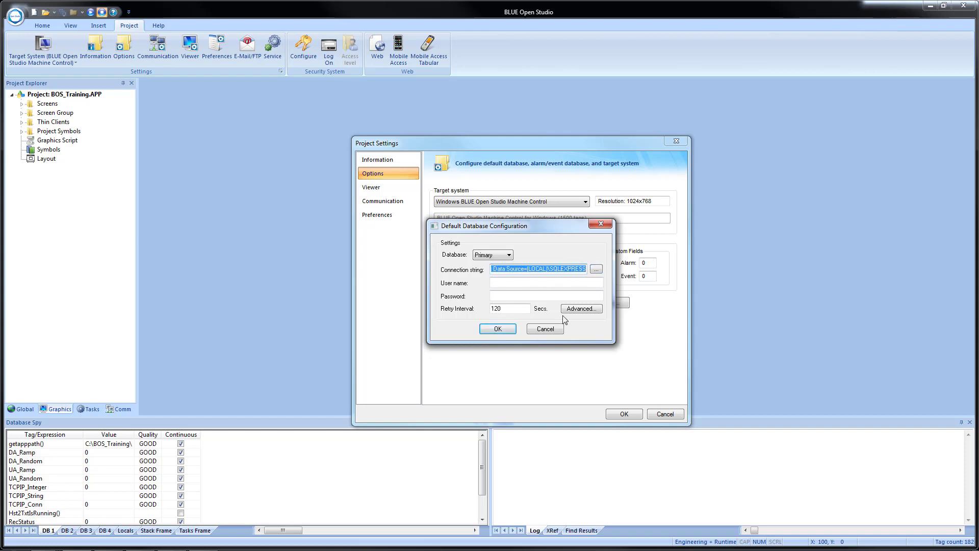
left_click(204, 539)
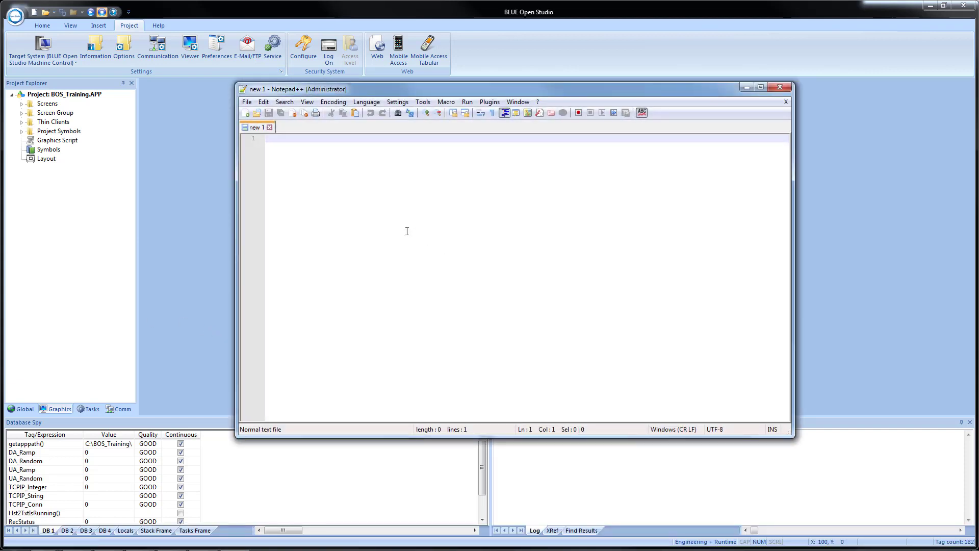
type("Provider=SQLOLEDB.1; Integrated Security=SSPI; Initial Catalog=BOS_Train; Data Source=(LOCAL)\\SQLEXPRESS")
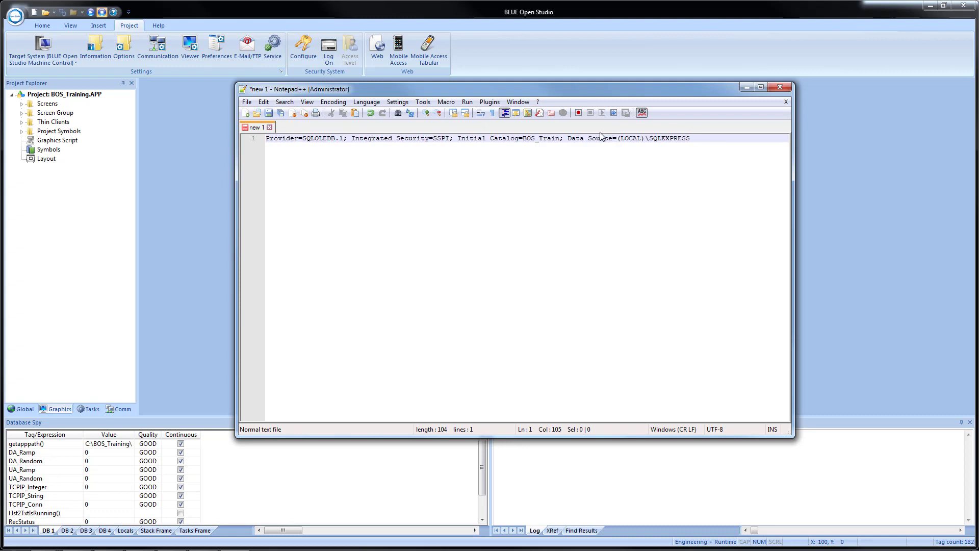
Minimize Notepad++ and accept the default database configuration and the project settings in BLUE Open Studio
left_click(747, 87)
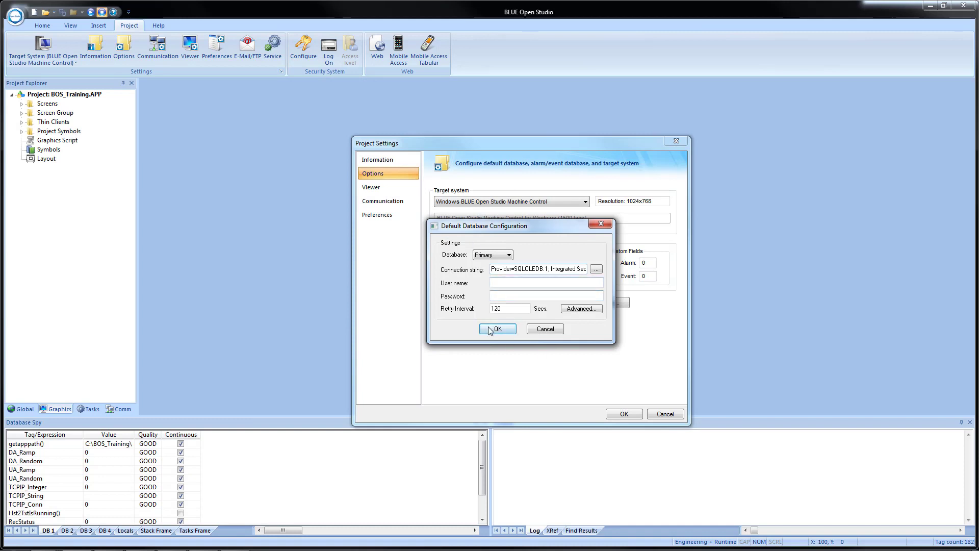
left_click(491, 332)
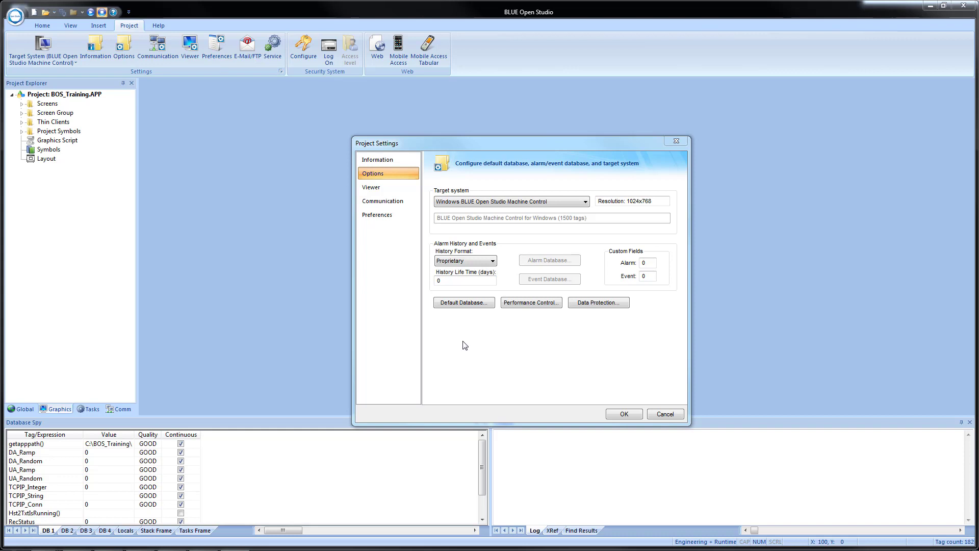
left_click(623, 415)
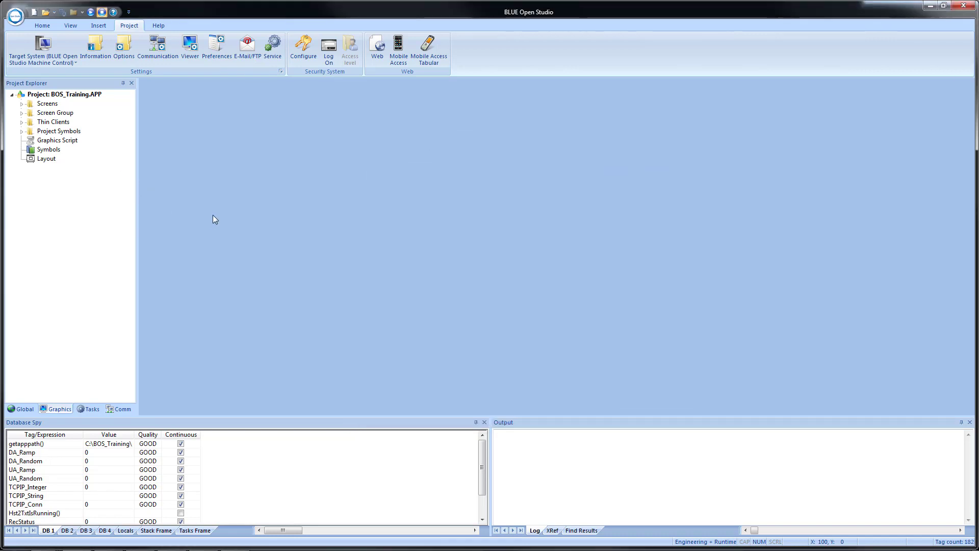
Insert a new Trend worksheet among the project's tasks
left_click(84, 411)
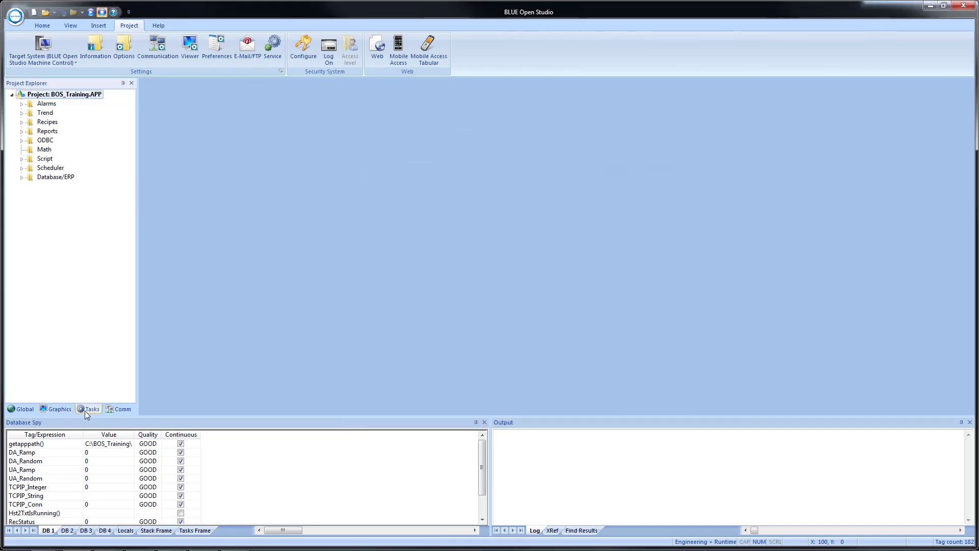
left_click(21, 112)
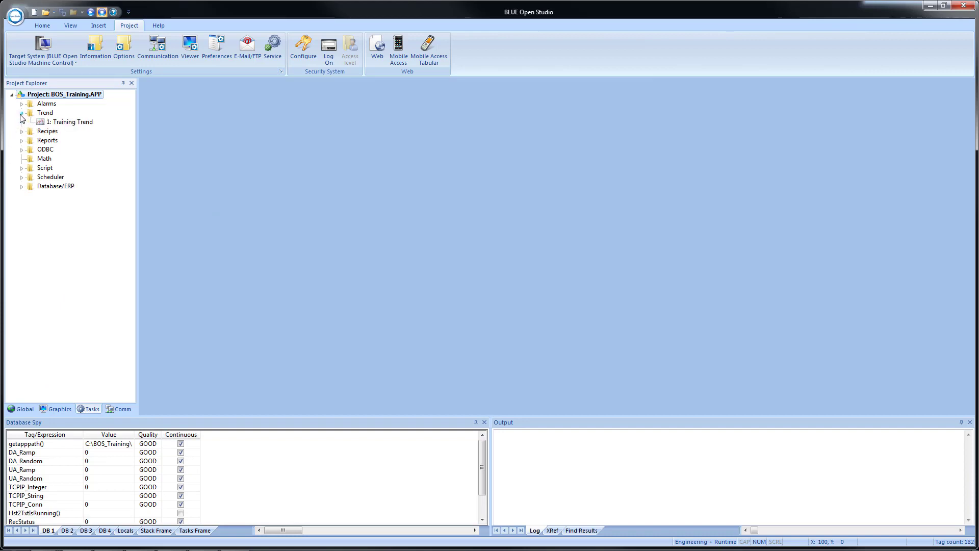
right_click(47, 113)
left_click(66, 120)
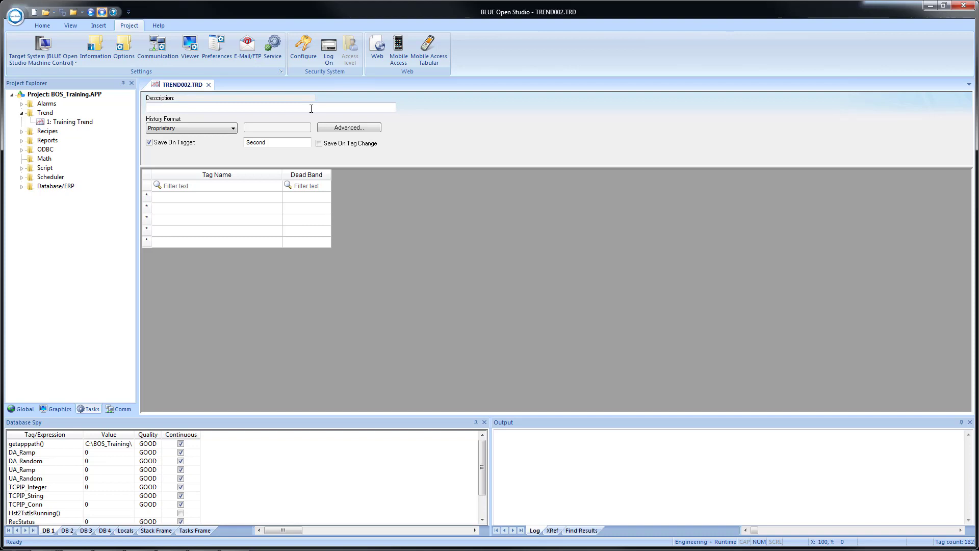
Describe the new trend worksheet as Database Trend and set its history format to Database
left_click(311, 109)
type("Database ")
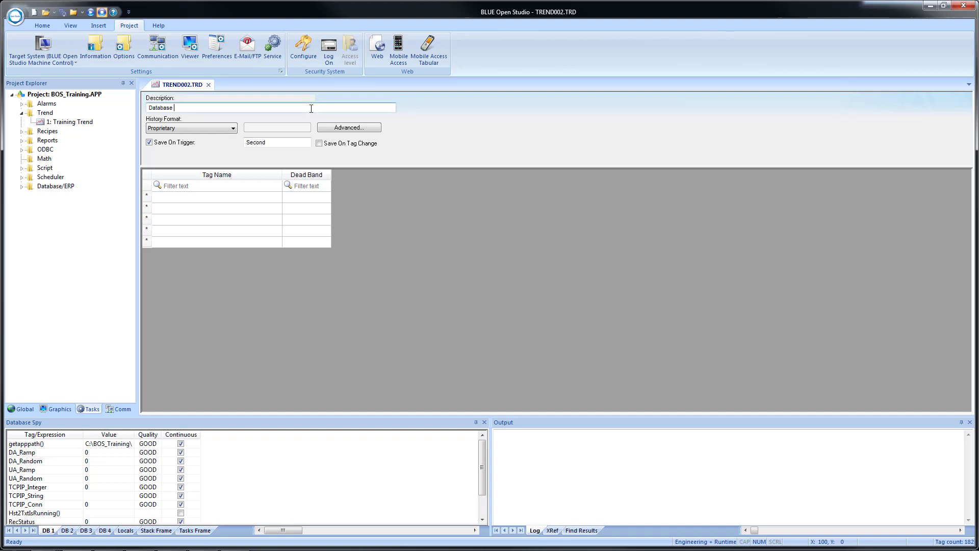
type("Trend")
left_click(220, 129)
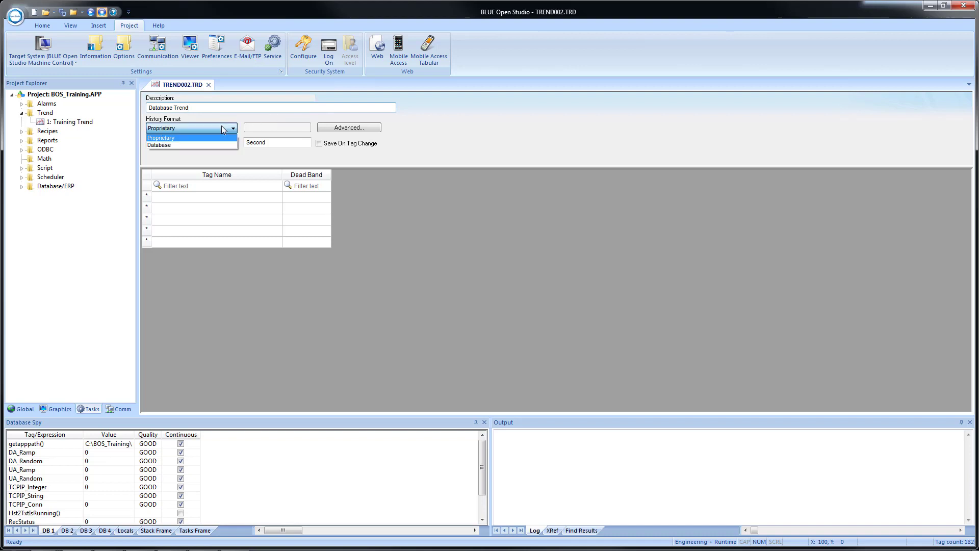
left_click(188, 145)
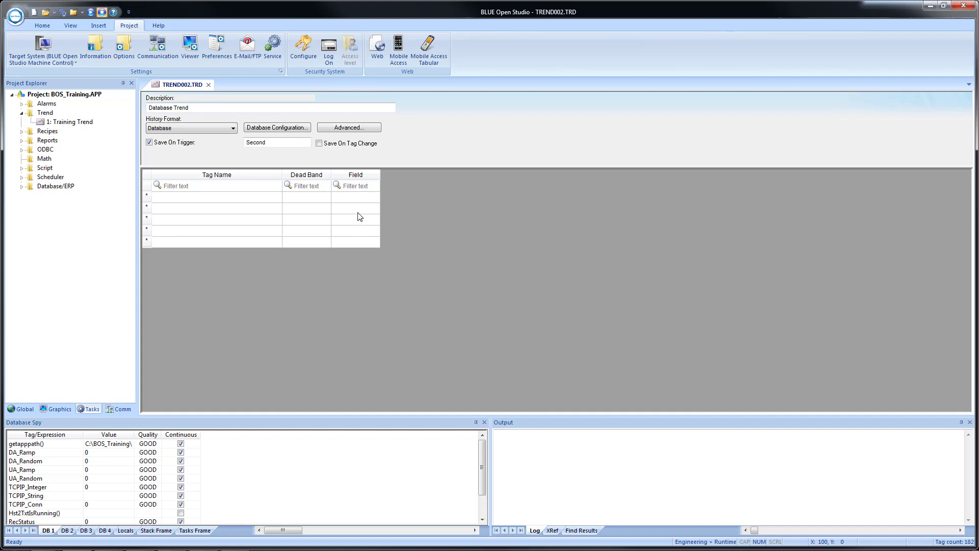
Open the trend's database configuration and keep the Primary database on the project default connection
left_click(287, 131)
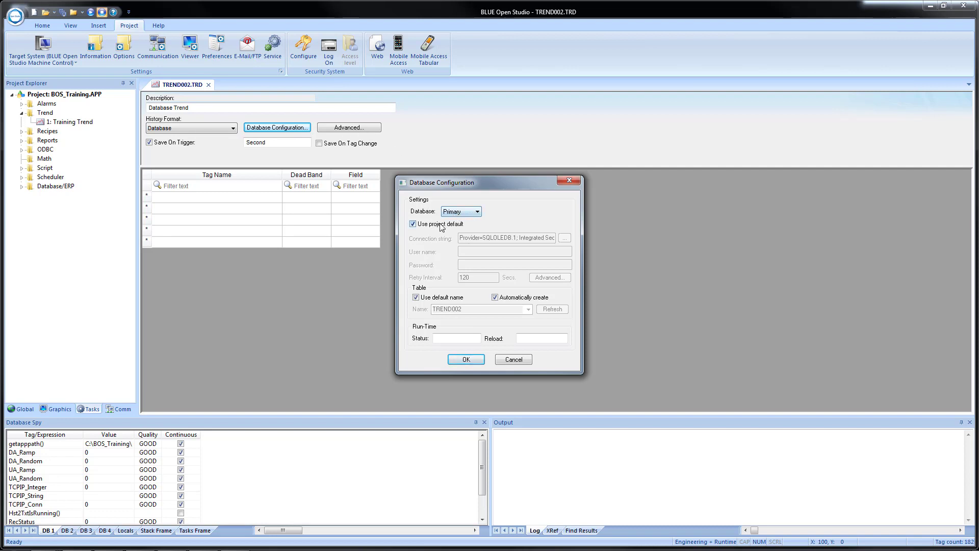
left_click(460, 212)
left_click(457, 219)
left_click(438, 225)
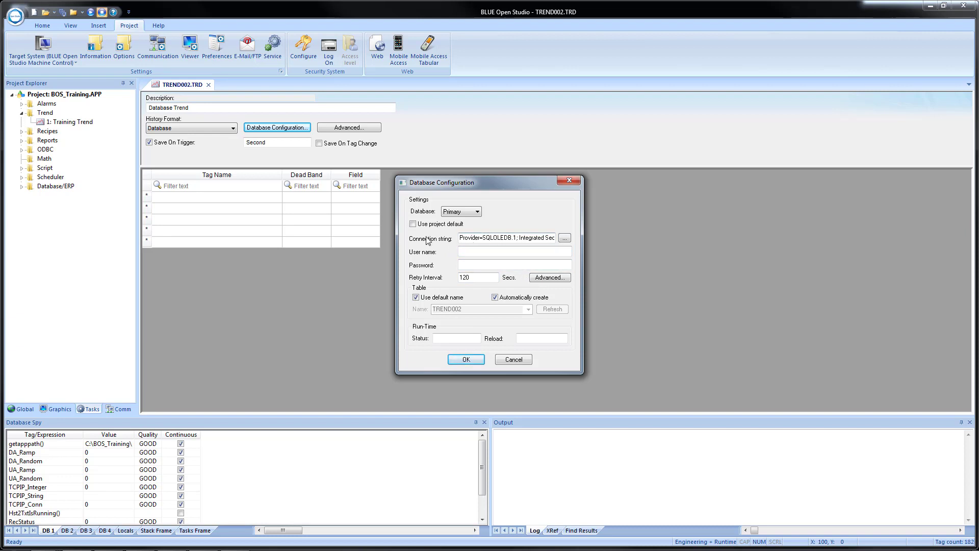
left_click(413, 224)
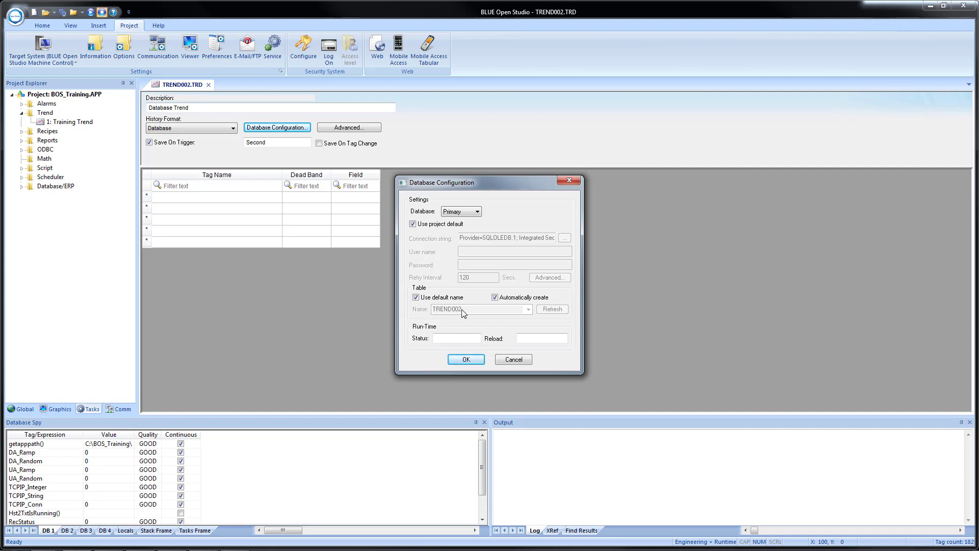
Replace the trend's default table name with Temperature, leaving automatic creation enabled, and accept the database configuration
left_click(430, 300)
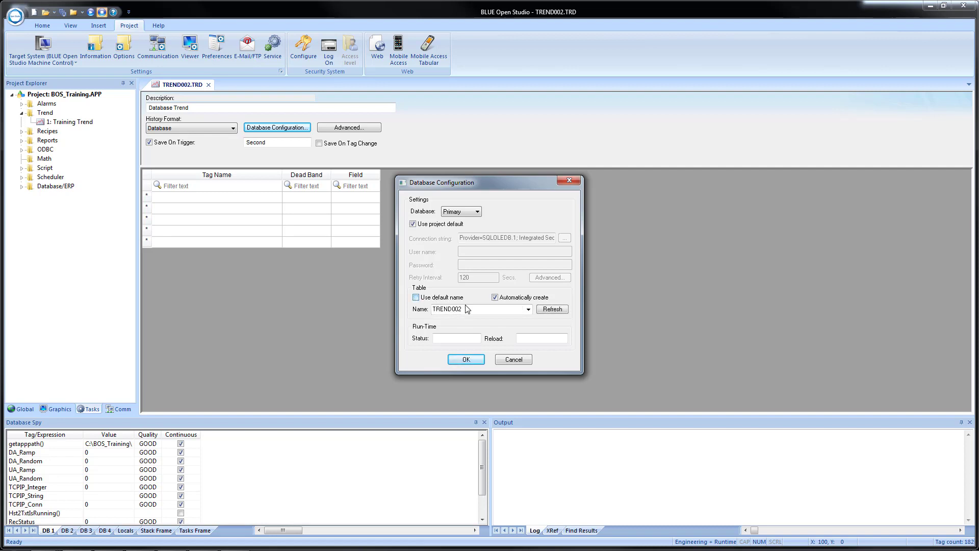
left_click(529, 309)
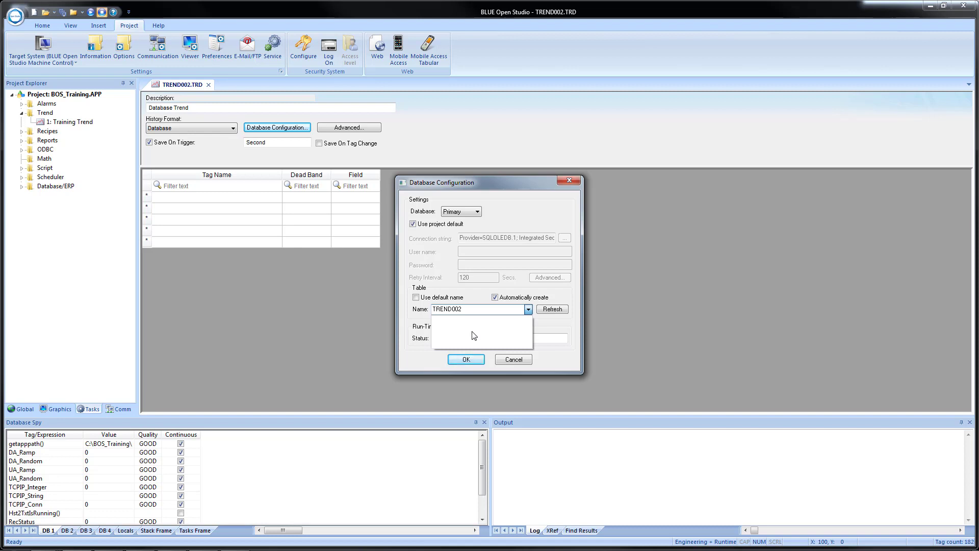
left_click(481, 312)
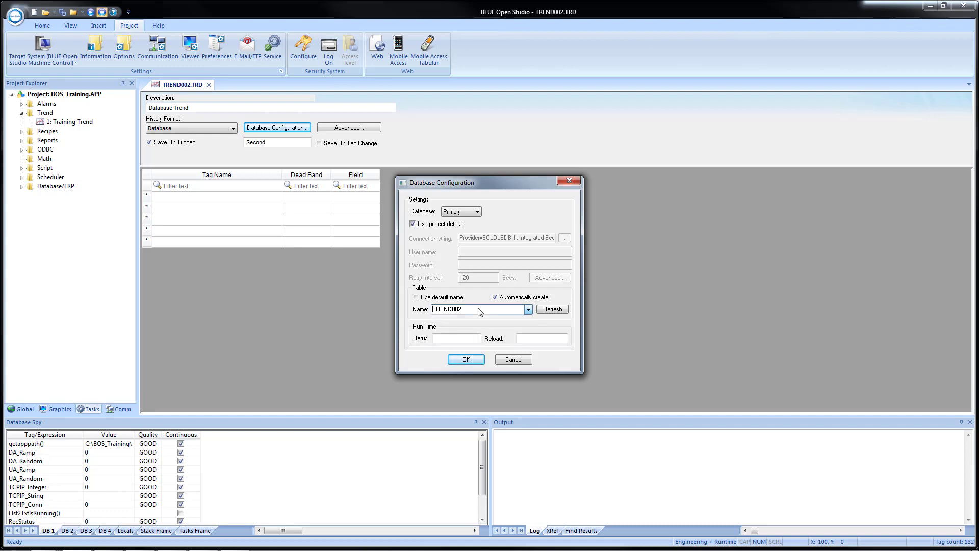
left_click_drag(466, 310, 401, 305)
type("Temperature")
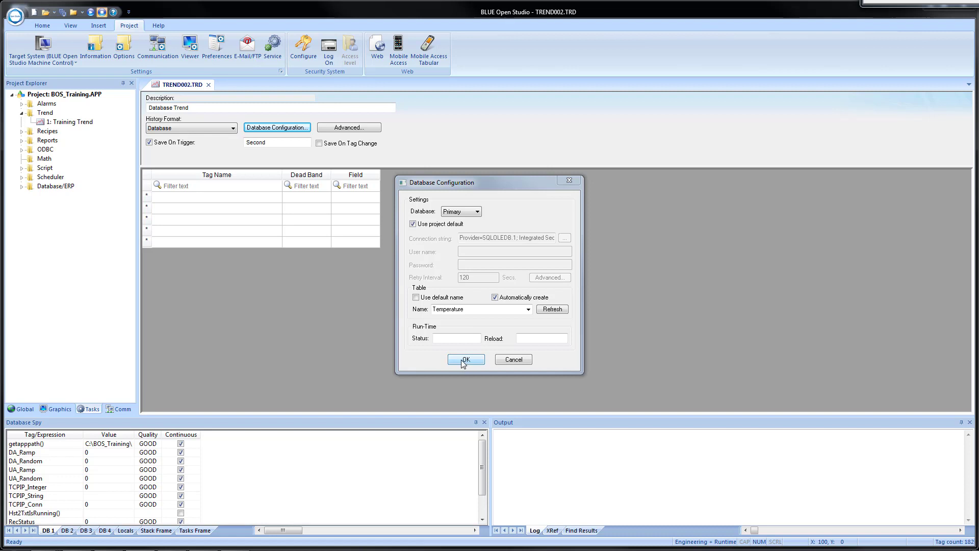
left_click(461, 361)
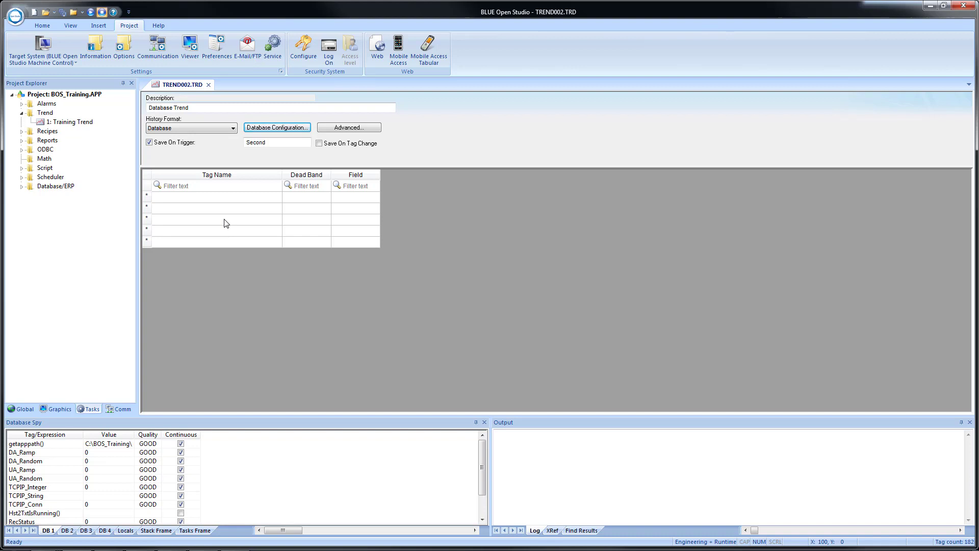
Add DBTemperature as the trend's first tag, creating it as a new Integer tag with Server scope, and leave its field name blank
left_click(187, 200)
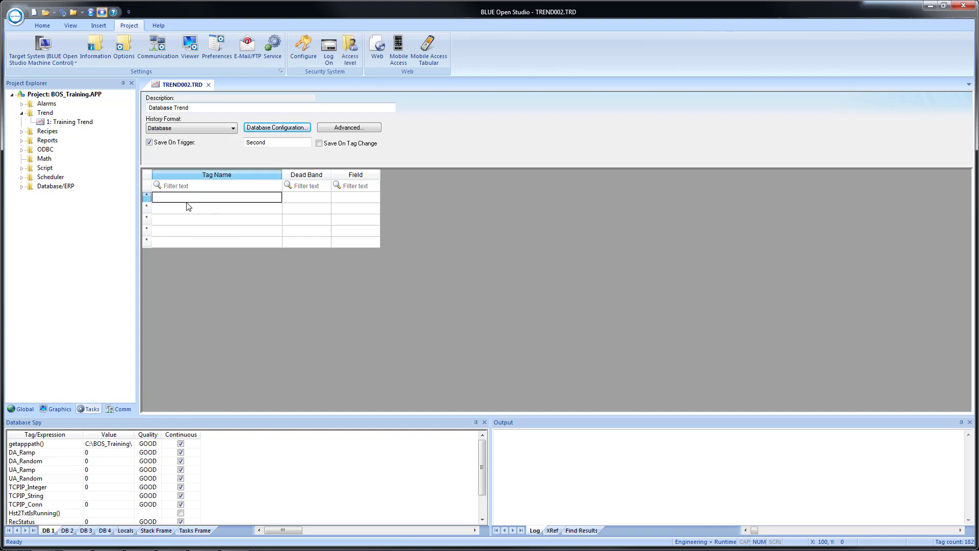
type("D")
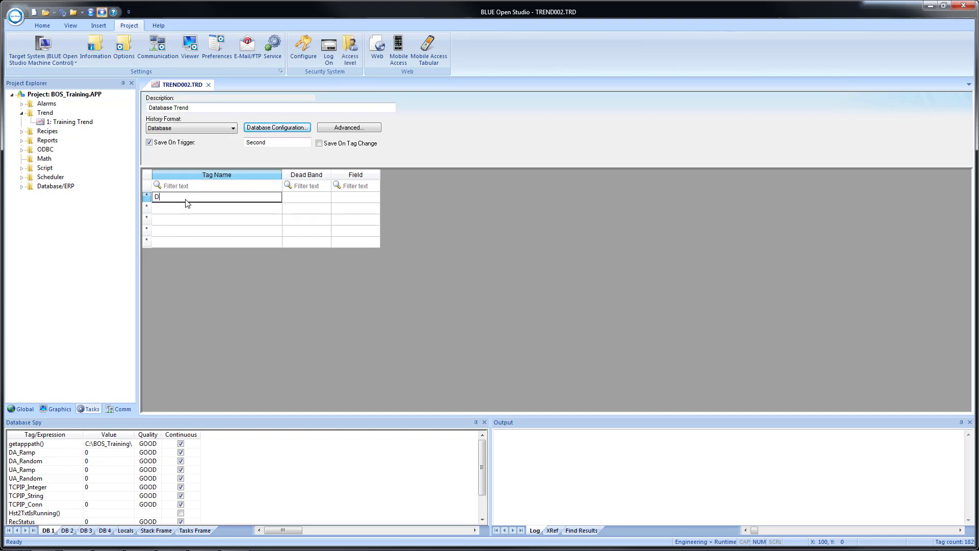
type("BTemperature")
left_click(215, 211)
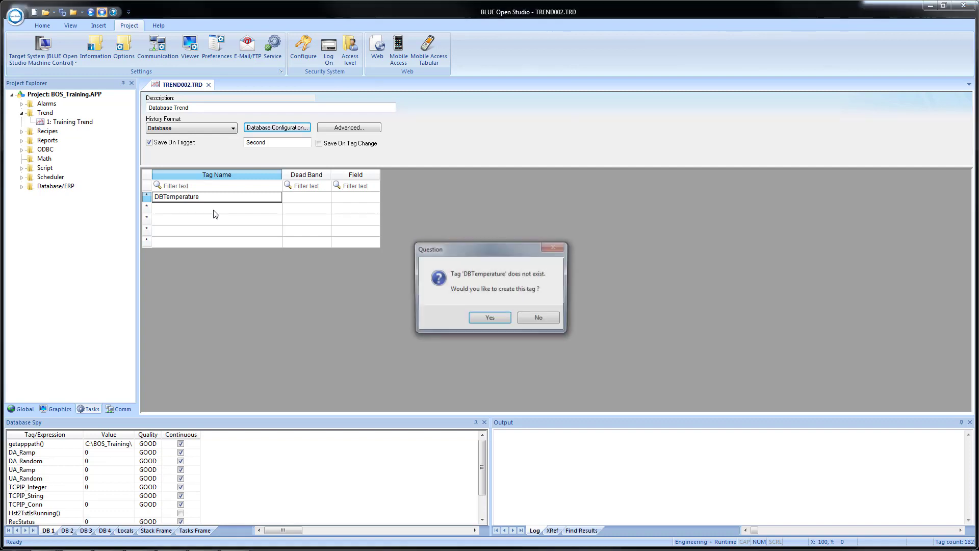
left_click(480, 321)
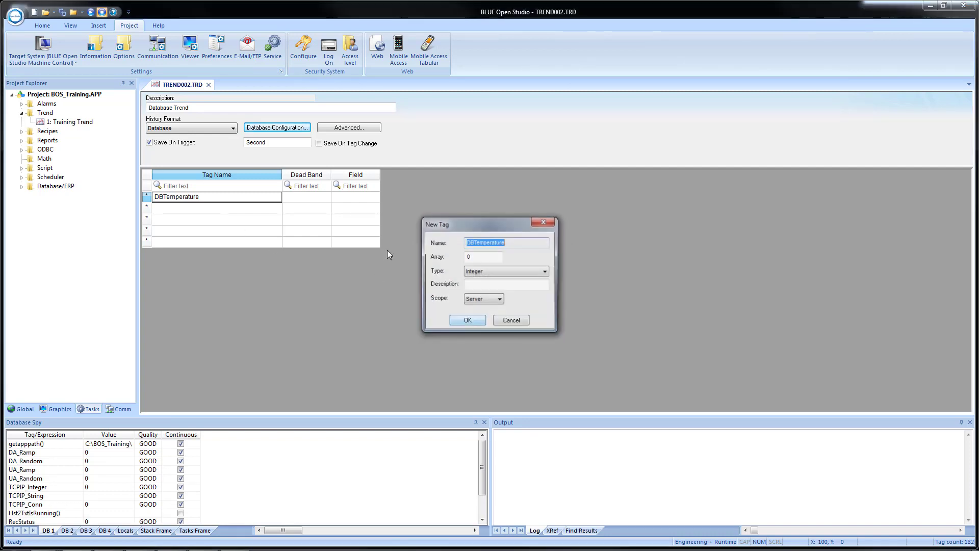
left_click(466, 322)
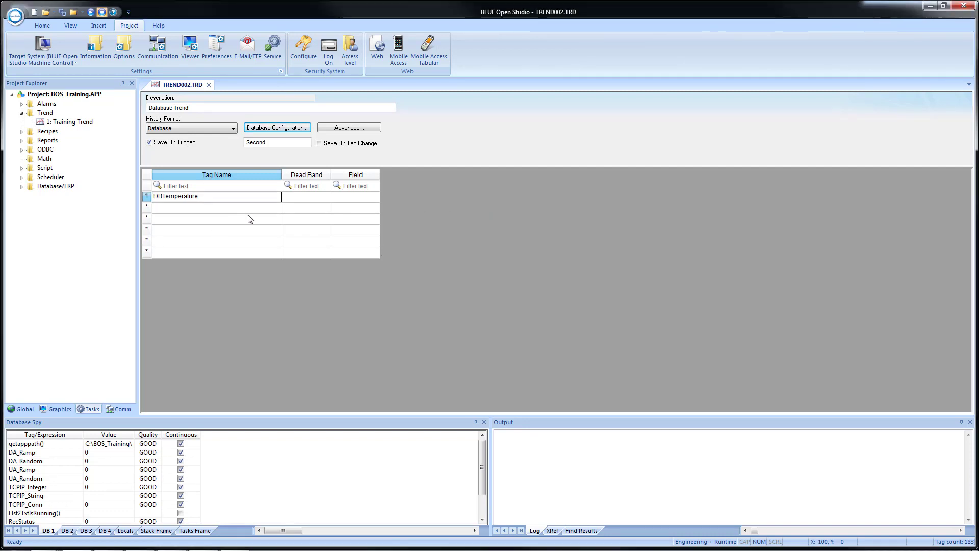
left_click(363, 198)
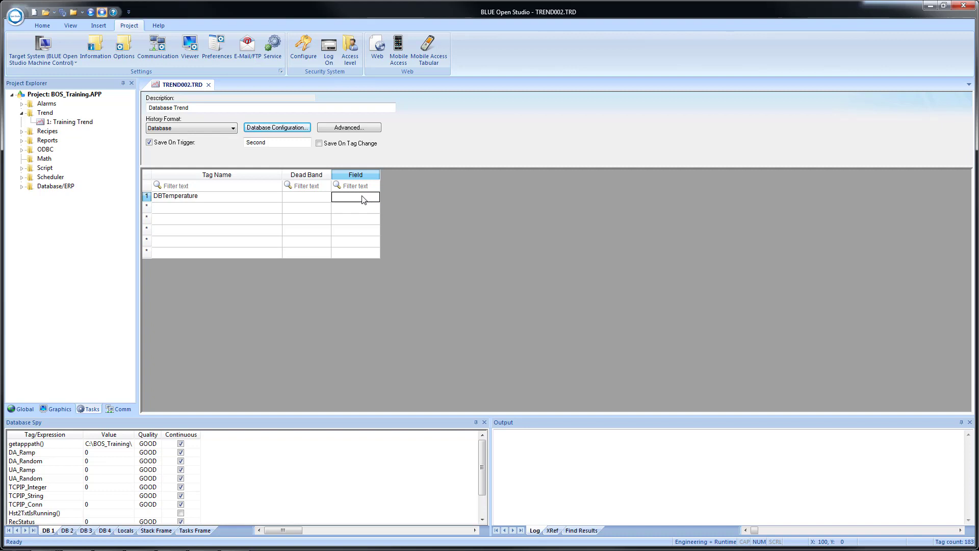
left_click(221, 210)
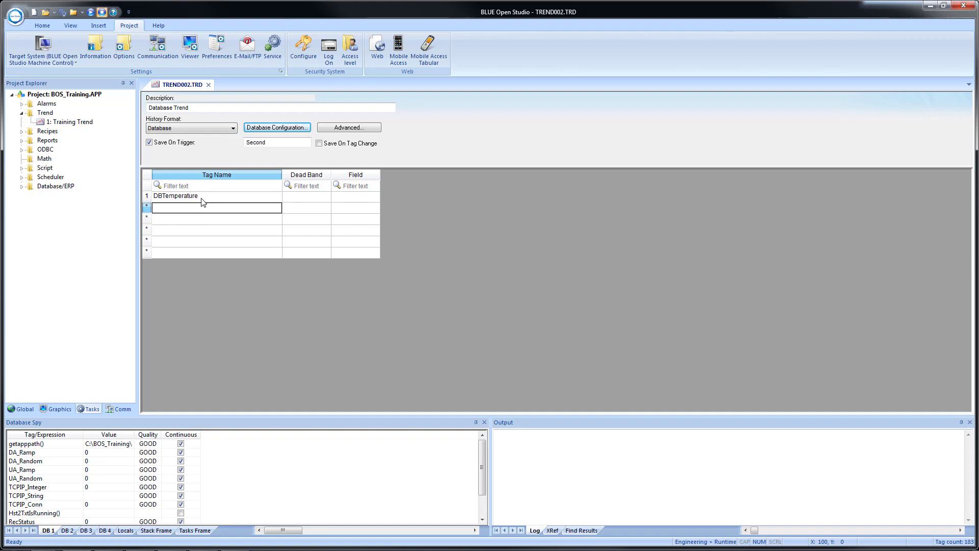
Save the database trend worksheet and close it
left_click(63, 13)
left_click(469, 293)
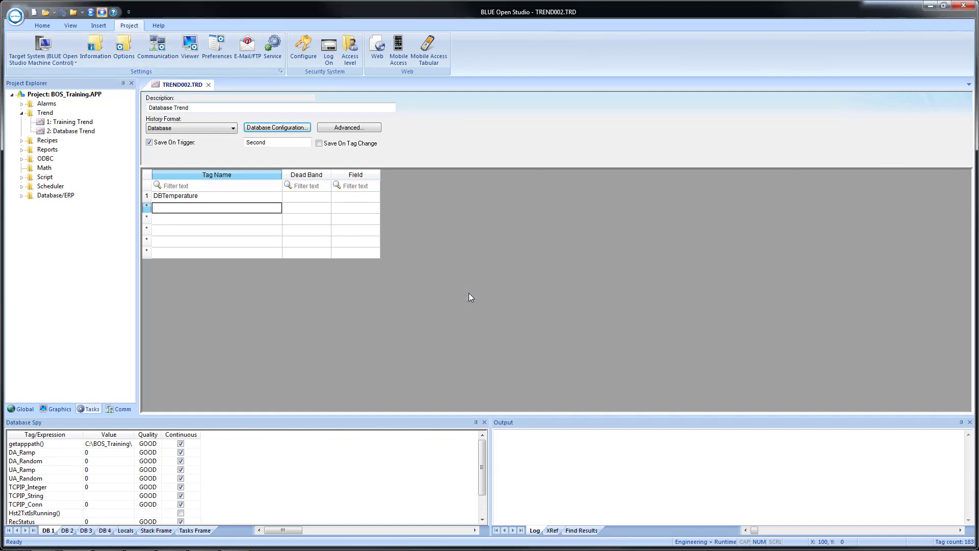
left_click(208, 84)
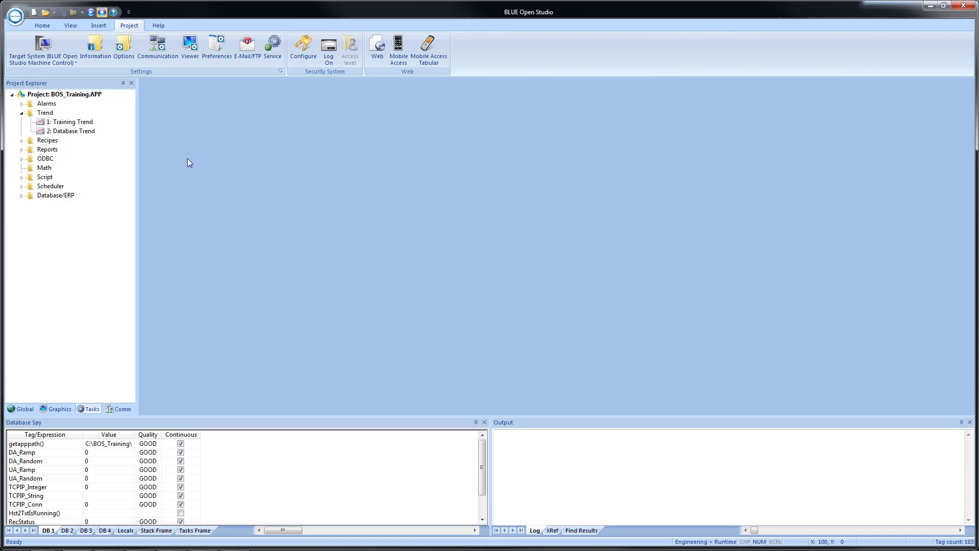
Open the Template screen and save a copy of it as a new screen named Database
left_click(49, 410)
left_click(22, 104)
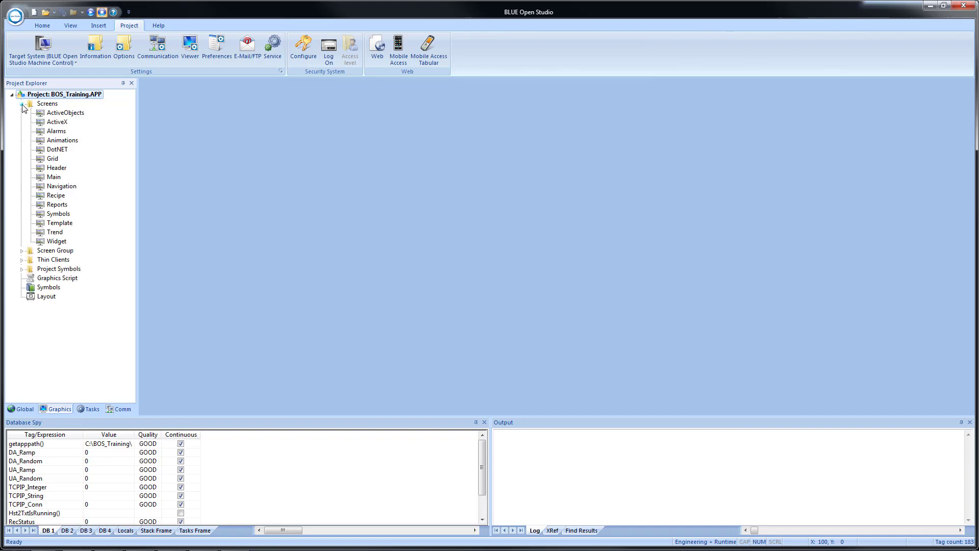
double_click(60, 225)
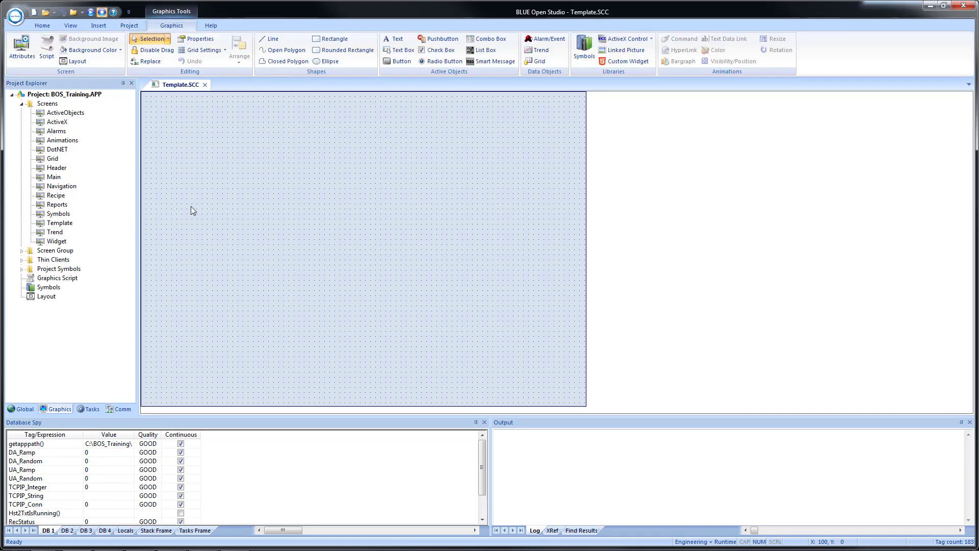
left_click(15, 16)
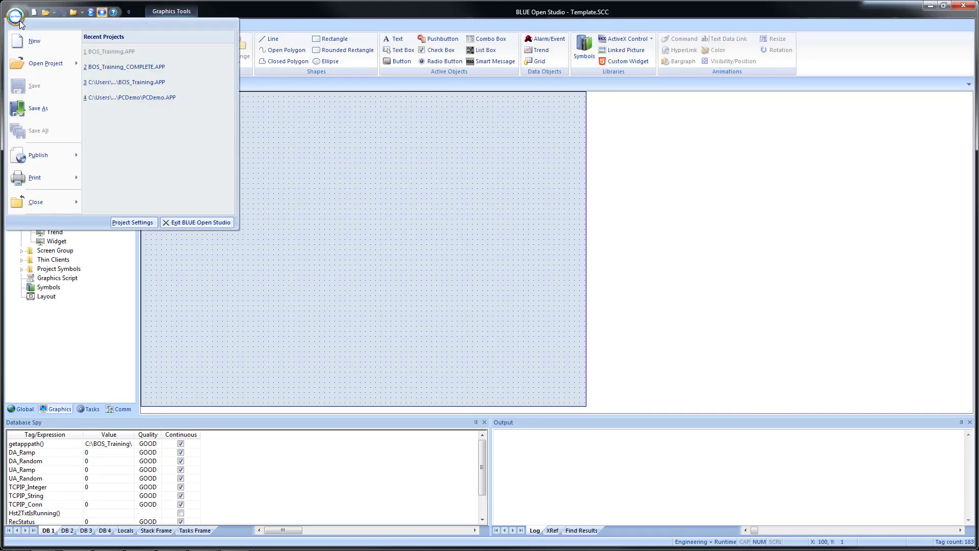
left_click(44, 109)
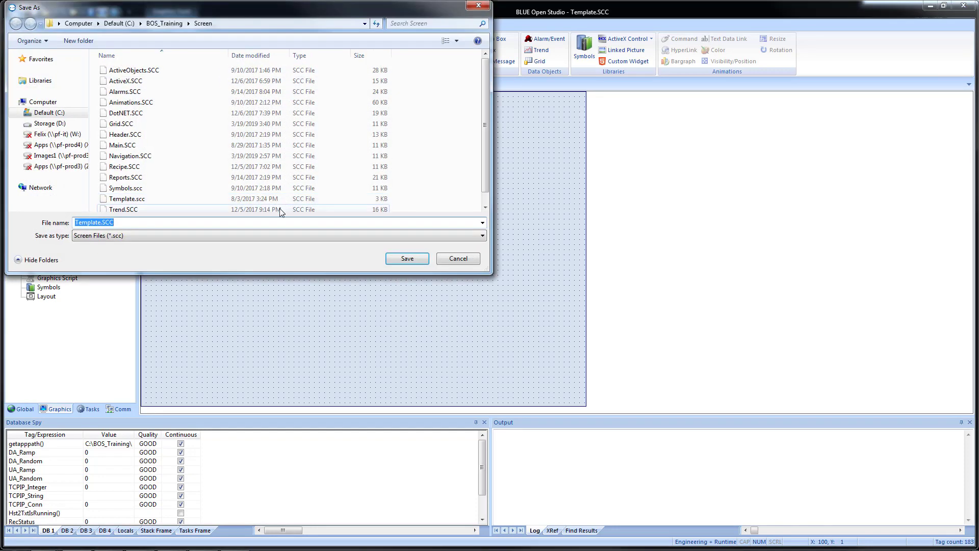
type("Database")
key("Return")
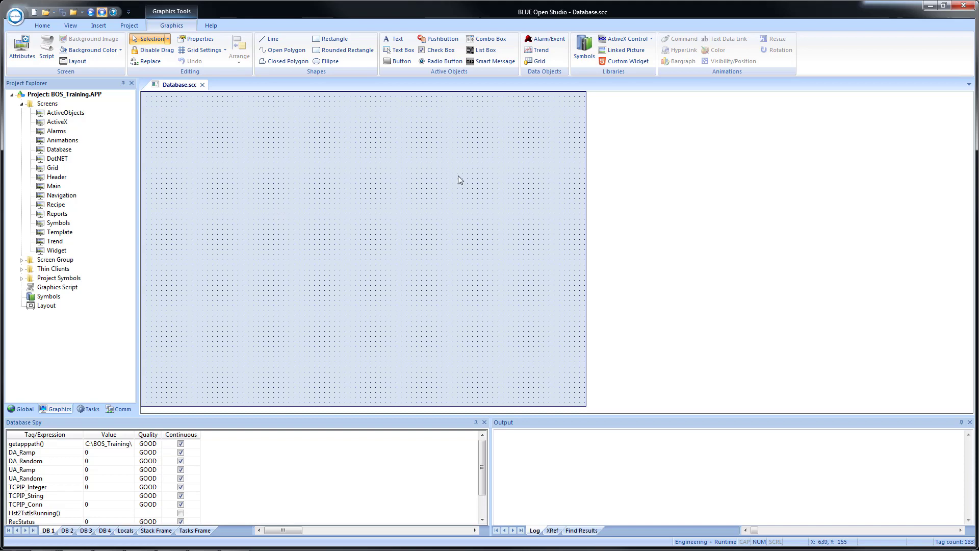
Draw a trend control about 622 by 542 on the Database screen and create a data source named Database for it
left_click(538, 50)
left_click_drag(260, 96, 580, 372)
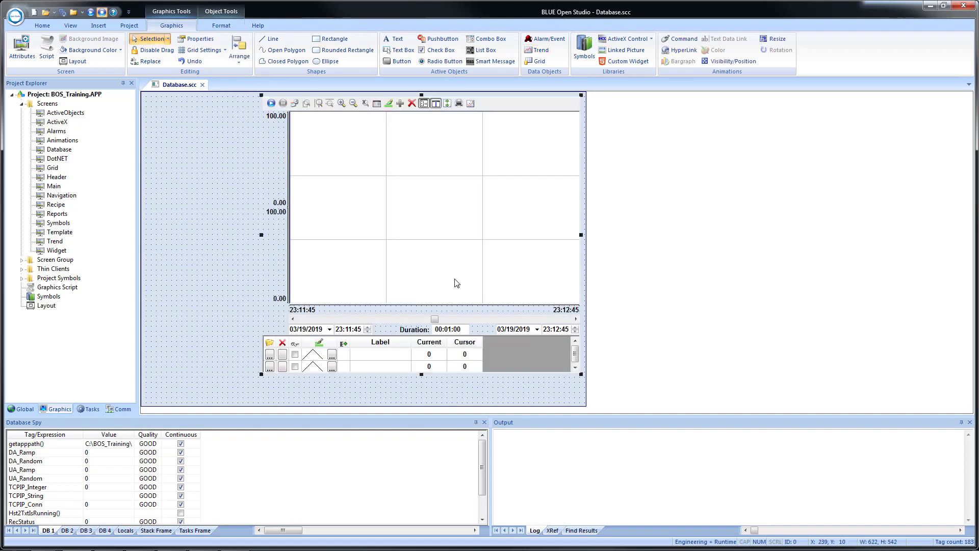
double_click(440, 245)
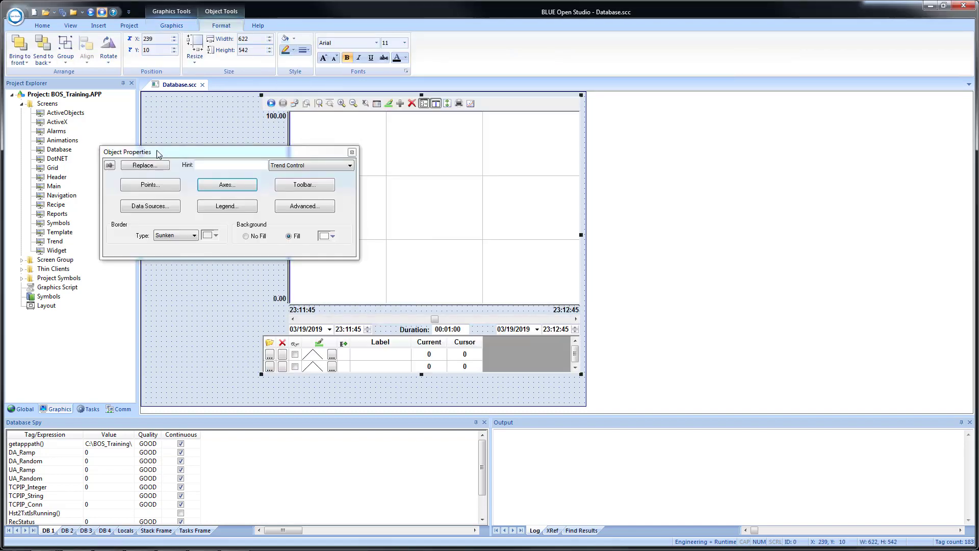
left_click(155, 206)
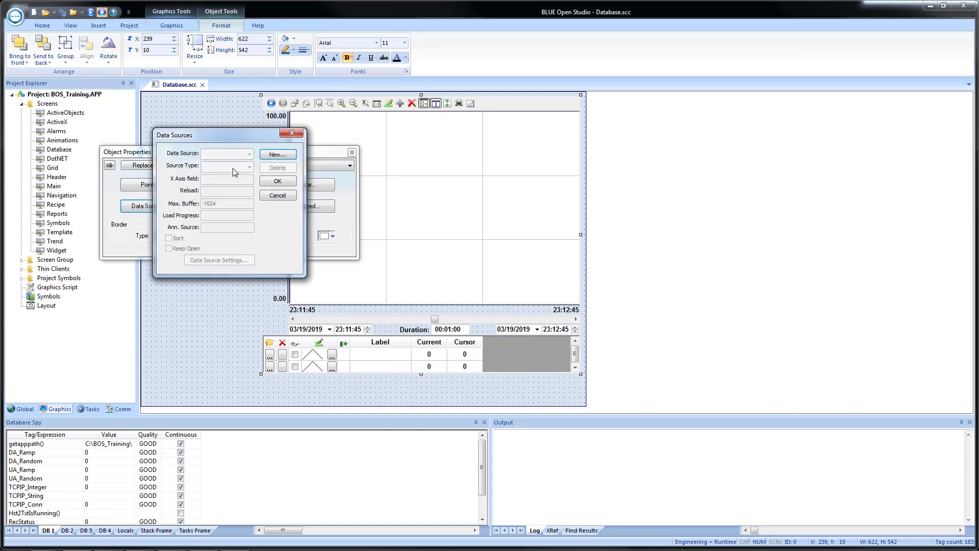
left_click(275, 156)
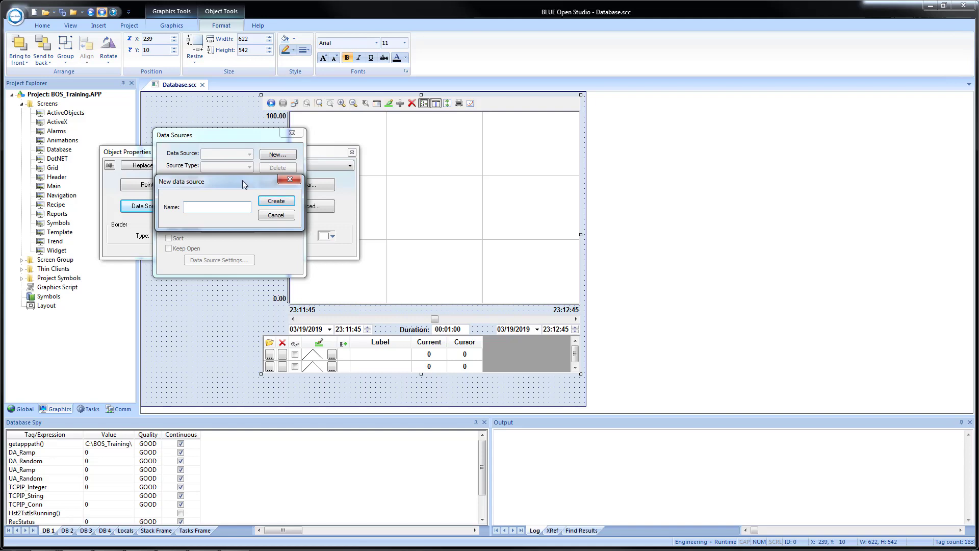
type("Database")
key("Return")
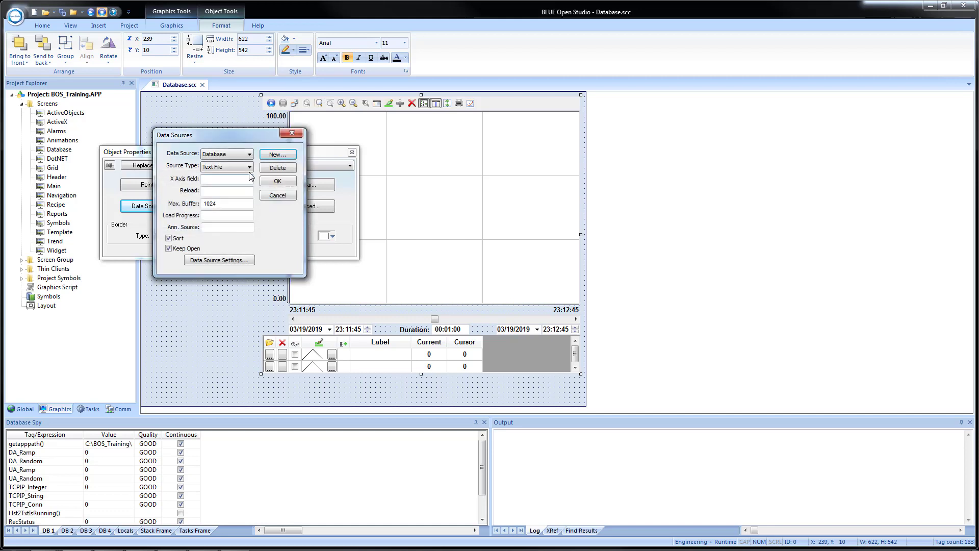
Set the data source's type to Database and replace its default table name with Temperature, keeping the Primary database on the project default
left_click(248, 167)
left_click(235, 181)
left_click(226, 260)
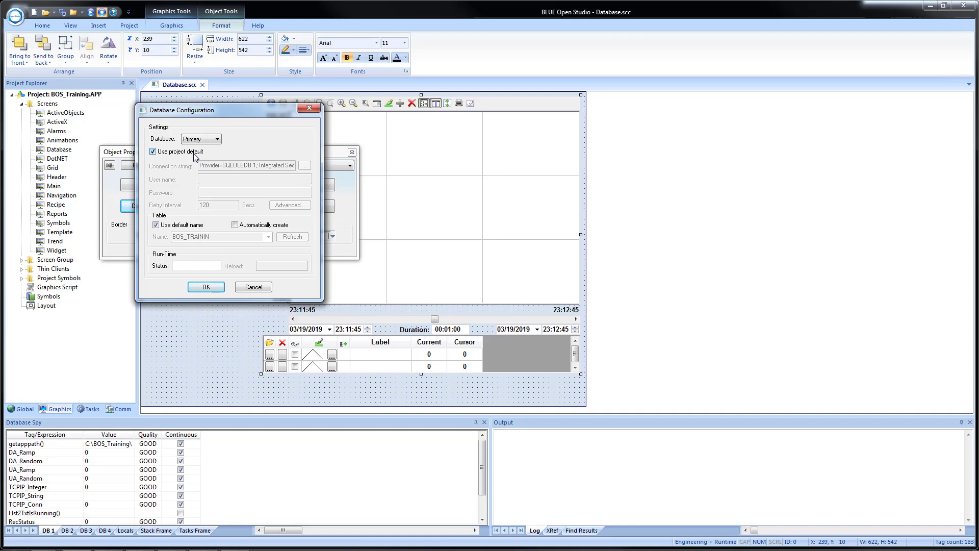
left_click(180, 226)
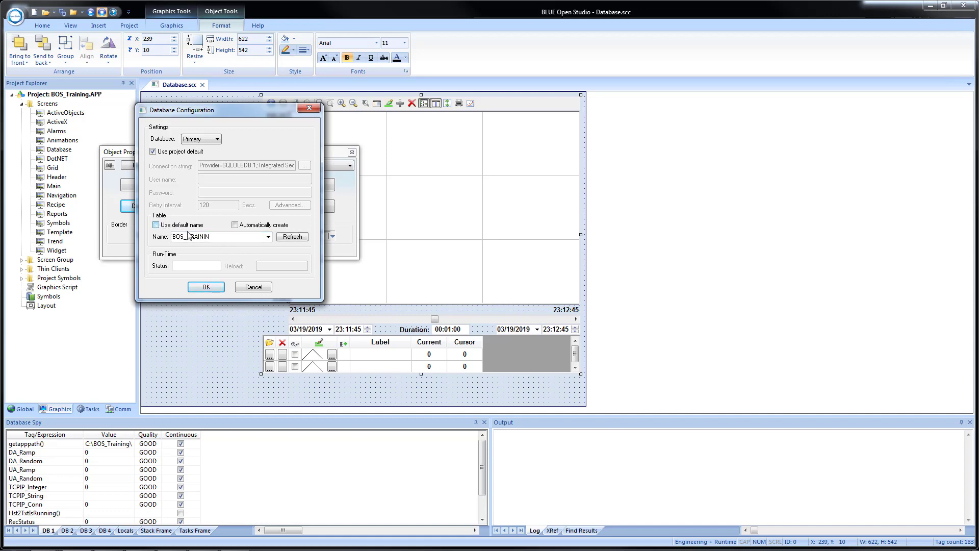
left_click(268, 236)
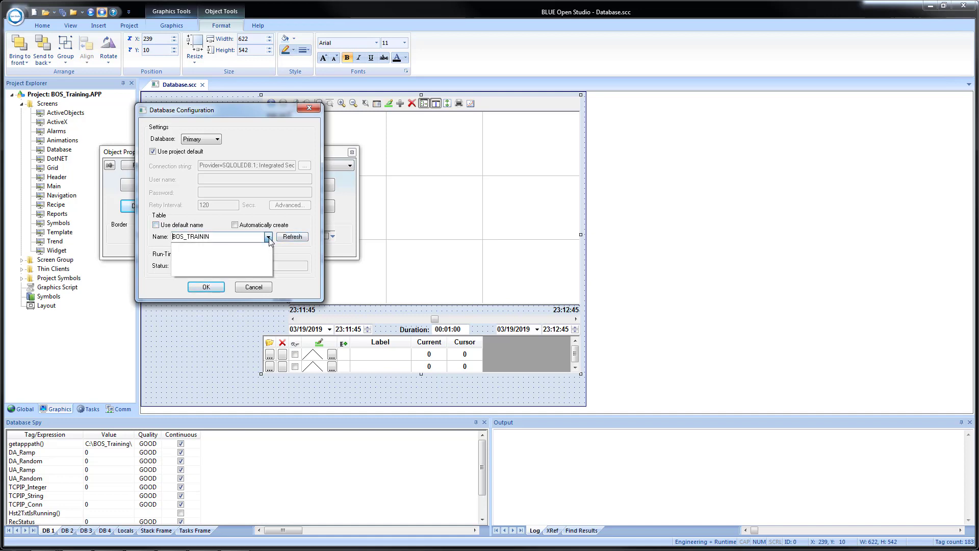
left_click(230, 241)
left_click_drag(228, 239, 169, 238)
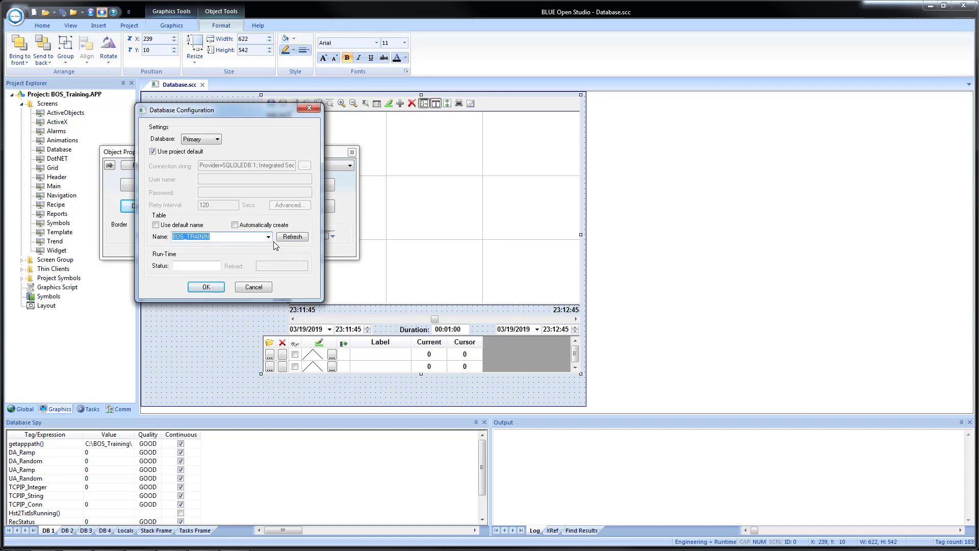
left_click(269, 238)
left_click(239, 245)
type("Temperature")
left_click(207, 288)
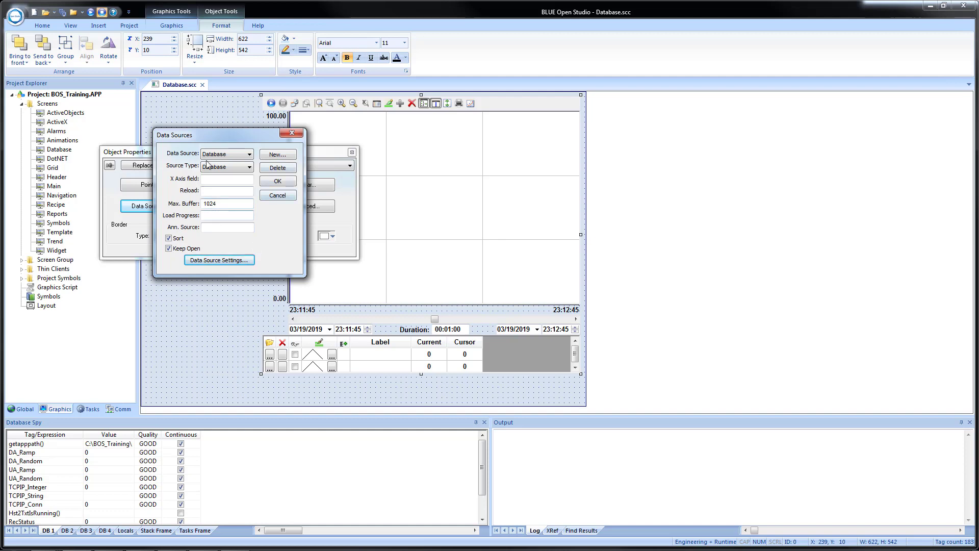
Set the data source's X axis field to Time_Stamp and its reload tag to Second, and accept the data source
left_click(210, 182)
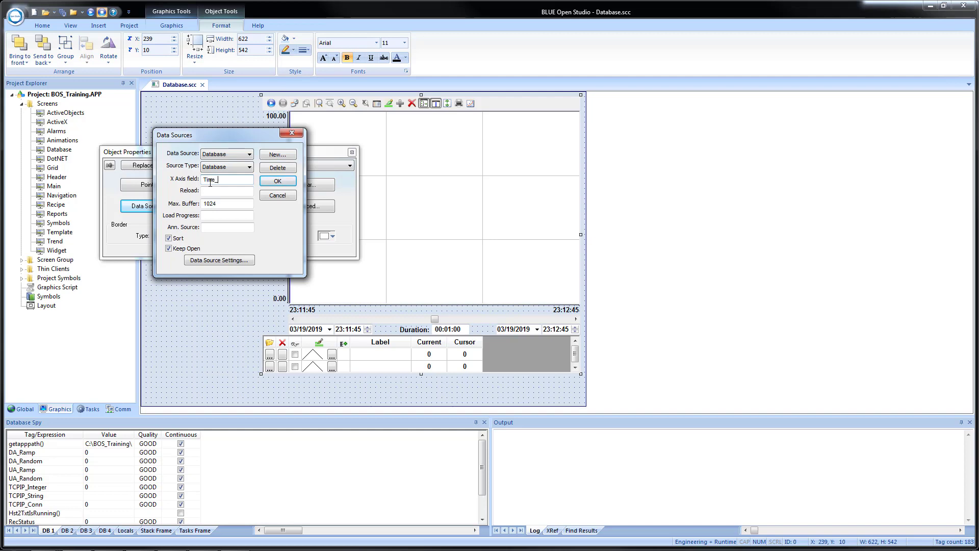
type("mp")
left_click(213, 189)
type("Second")
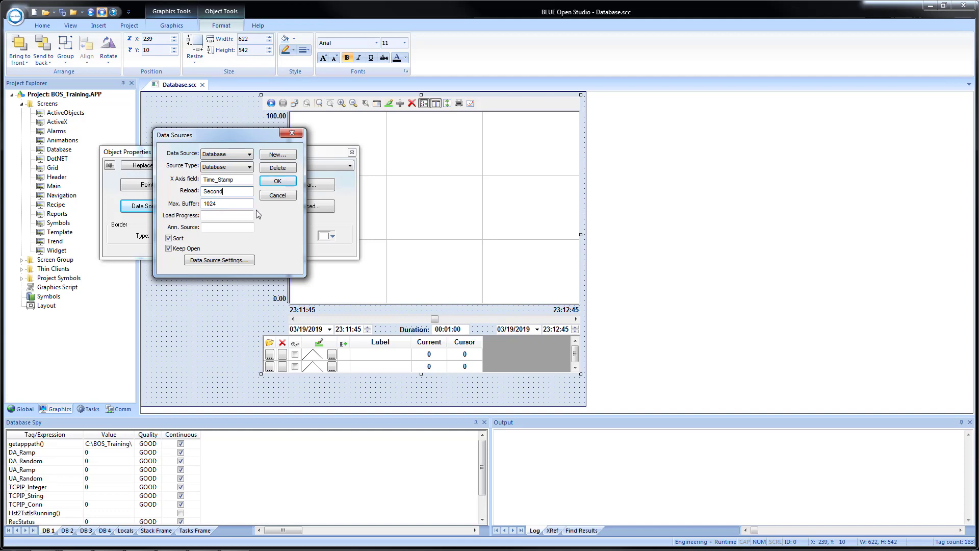
left_click(283, 183)
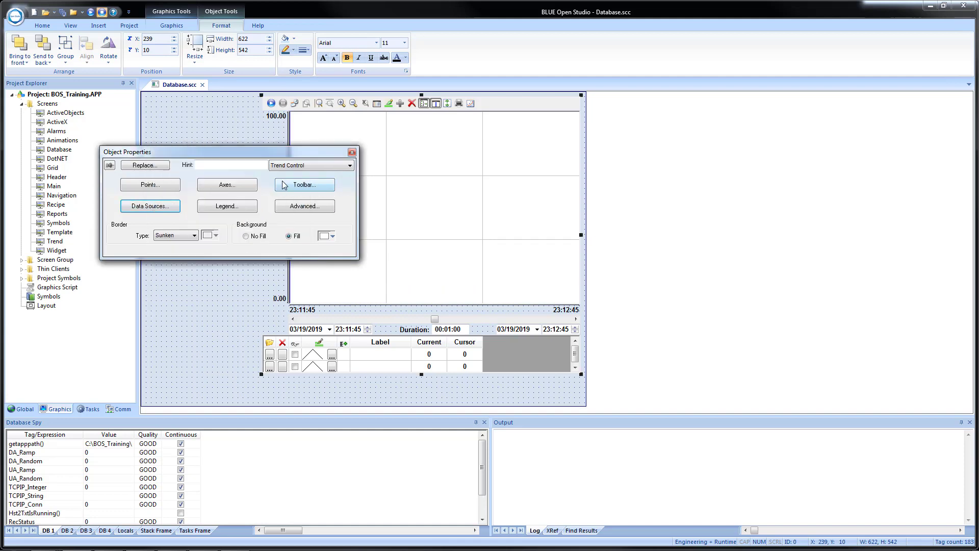
Define the trend control's first point with the label Temperature, the Database data source and the field DBTemperature
left_click(150, 184)
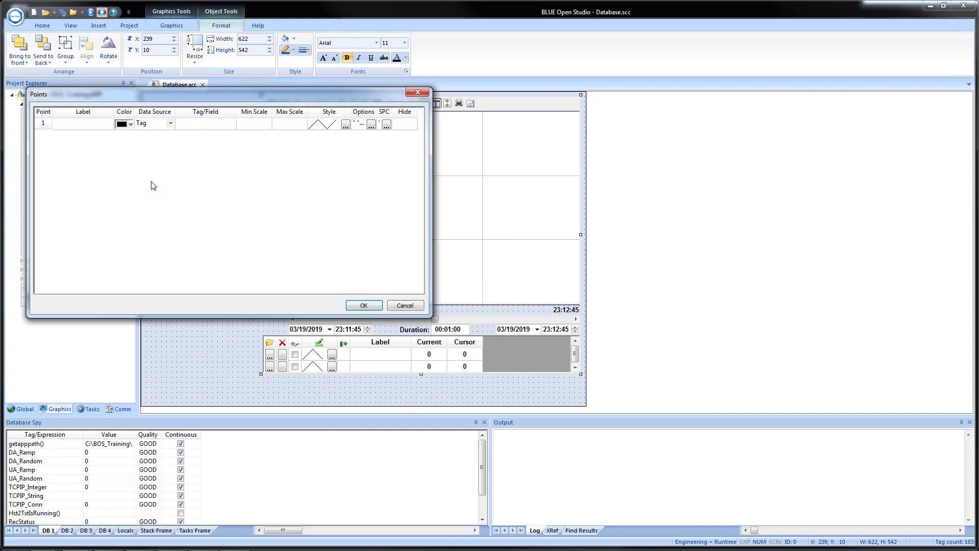
left_click(171, 127)
left_click(171, 126)
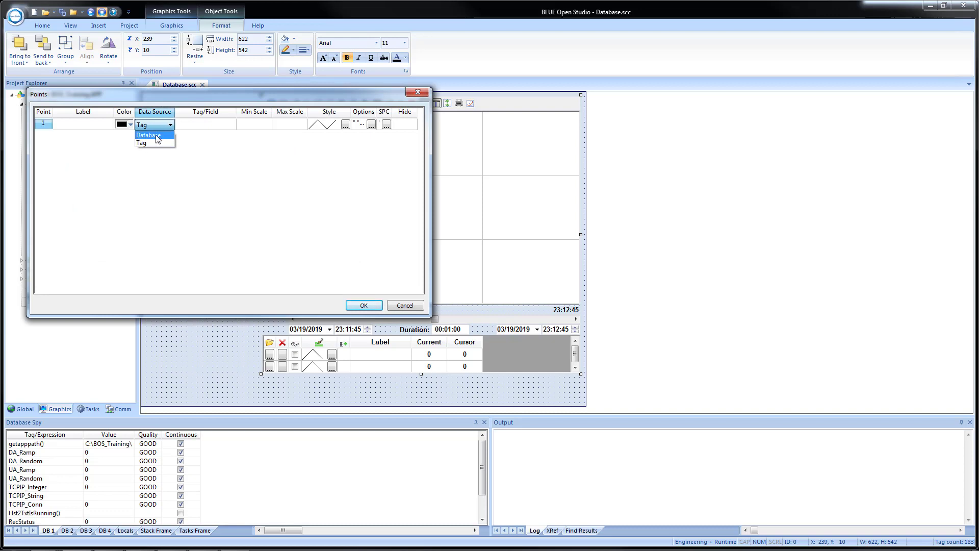
left_click(158, 139)
left_click(92, 129)
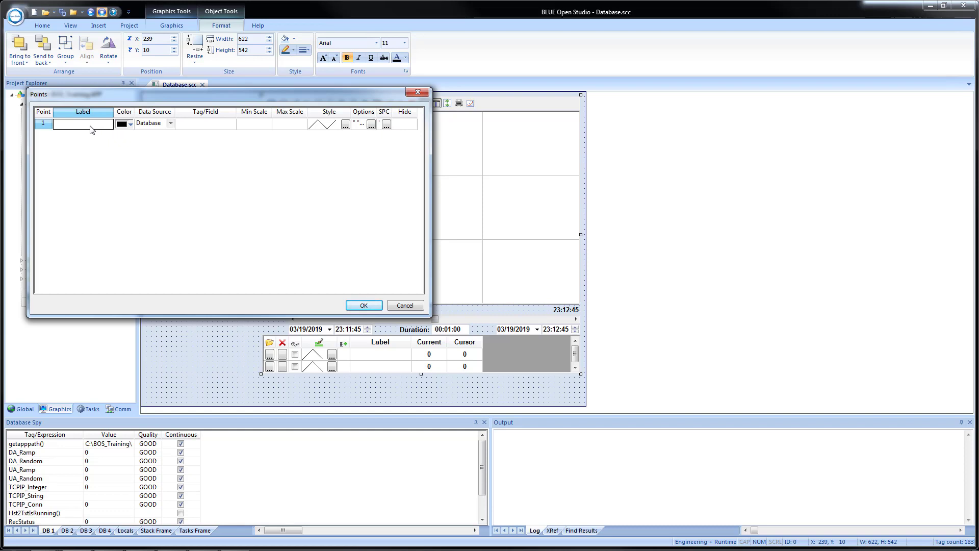
type("Temperature")
left_click(202, 126)
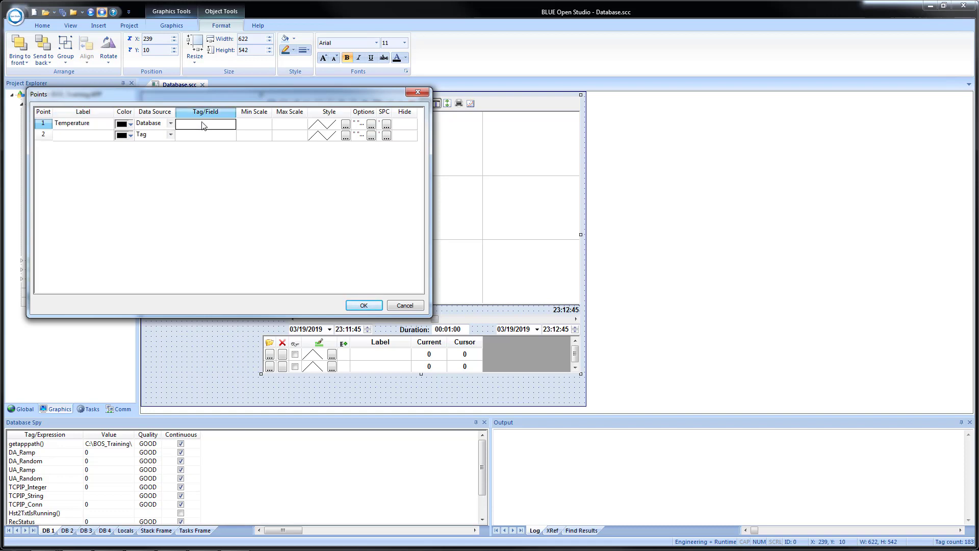
type("DBTemperature")
Scale the Temperature point from 0 to 100, accept the points and close the trend control's properties
left_click(259, 126)
type("0")
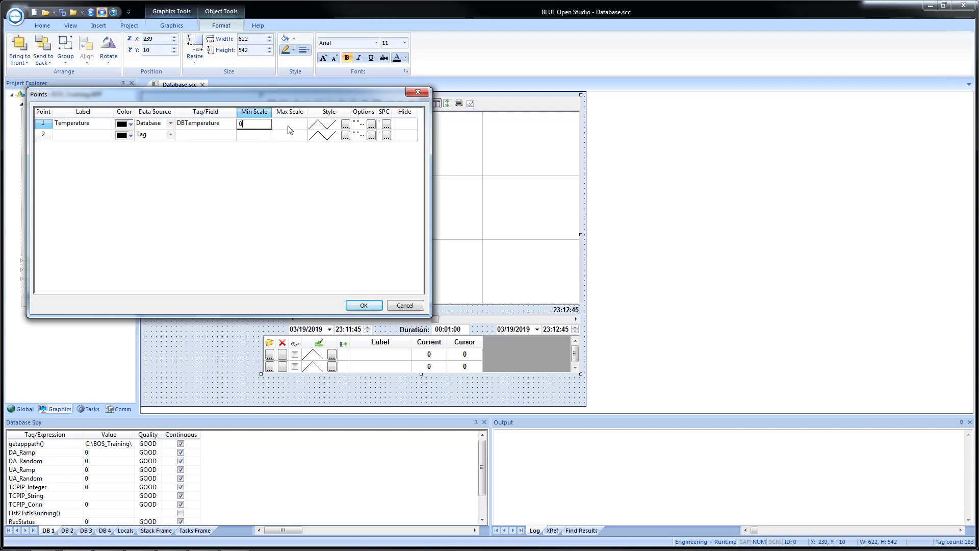
left_click(287, 127)
type("100")
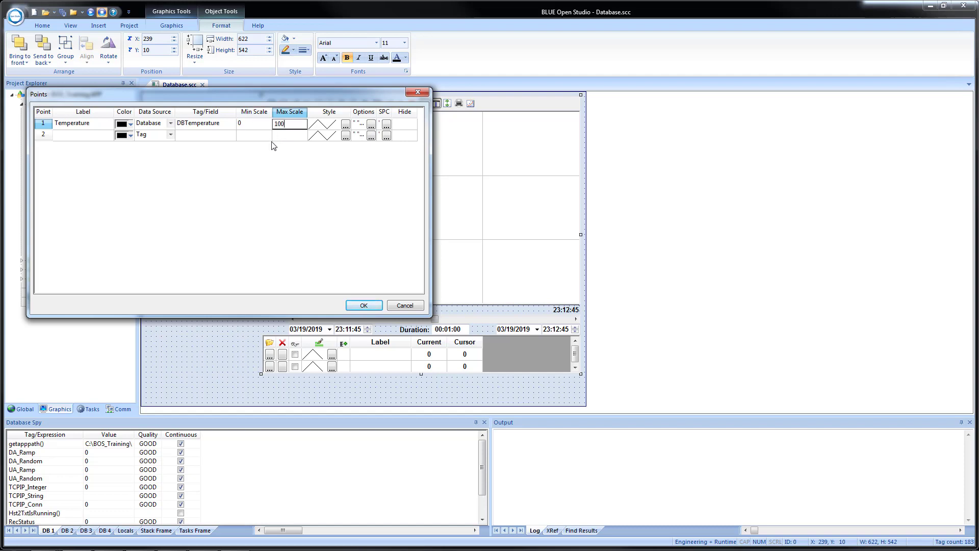
key("Return")
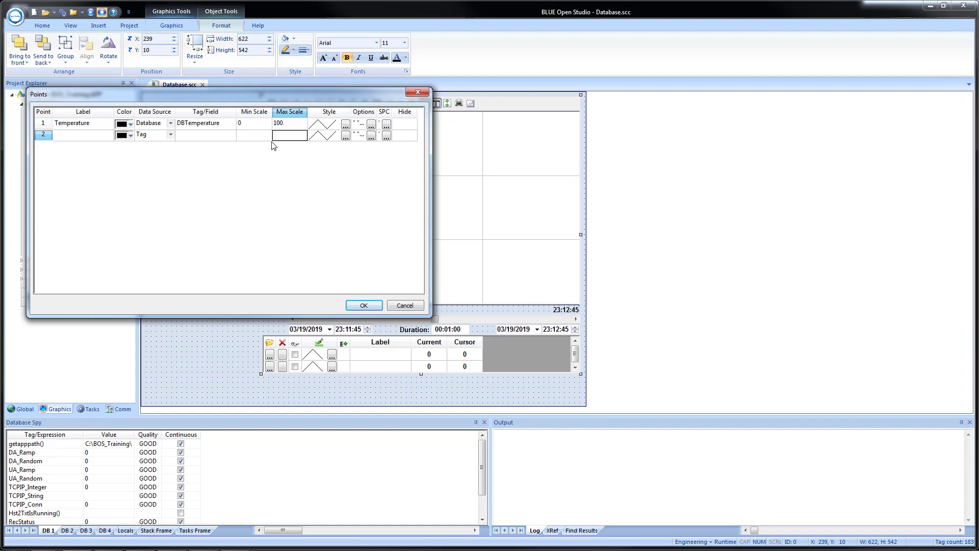
left_click(350, 306)
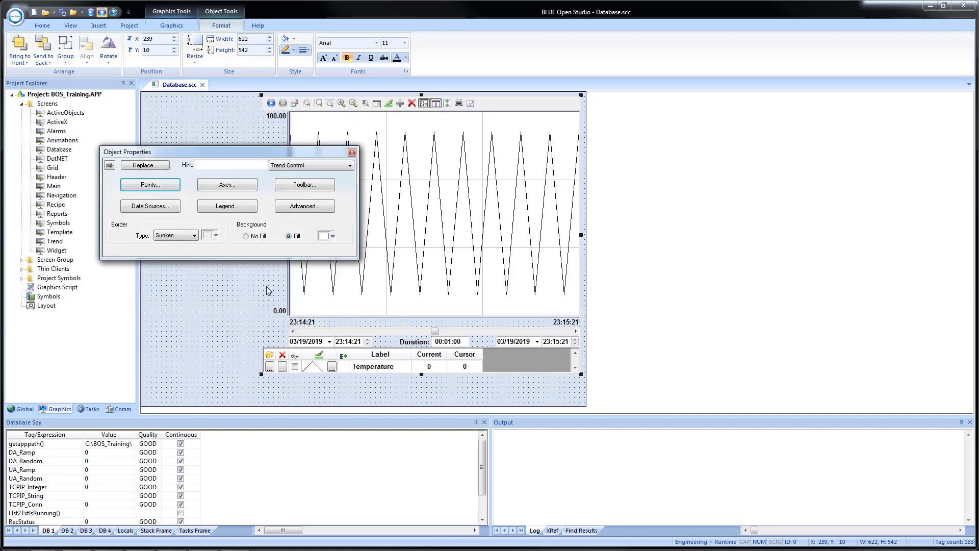
left_click(352, 152)
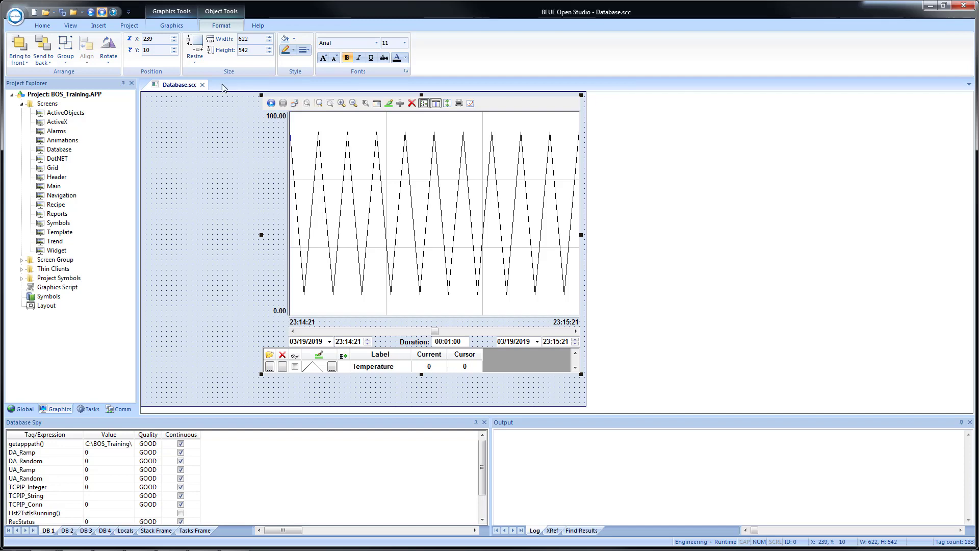
Place the slider01 symbol from the system Sliders library beside the trend control, at about X 160, Y 120
left_click(171, 26)
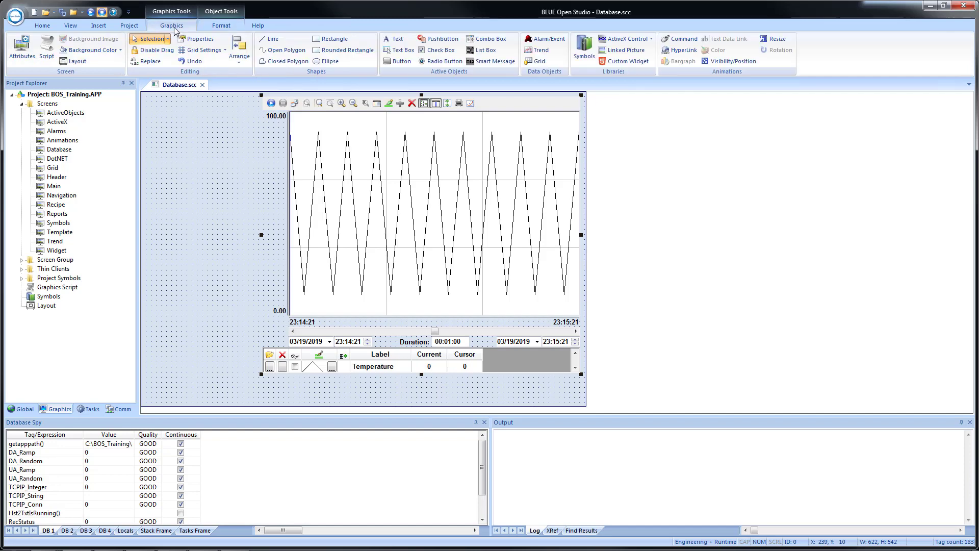
left_click(584, 51)
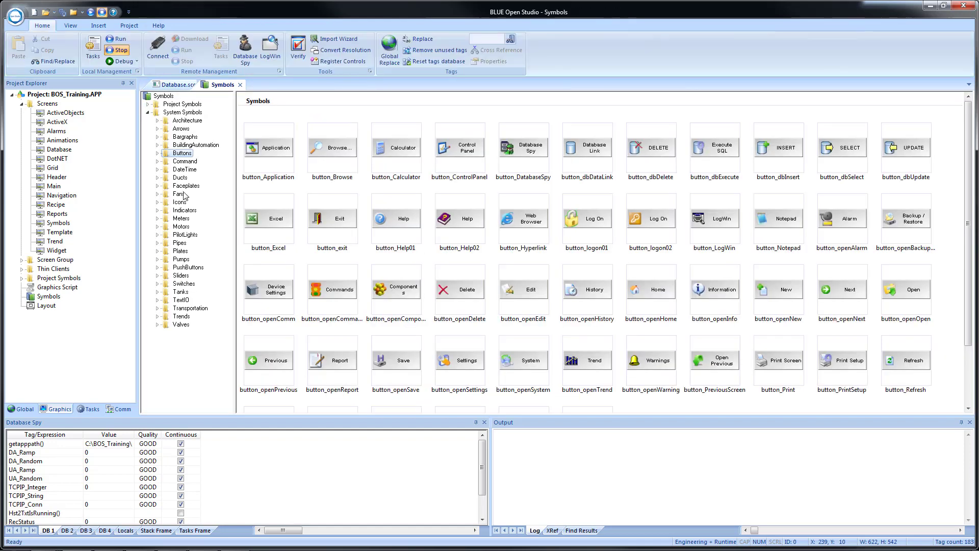
left_click(181, 275)
left_click(523, 151)
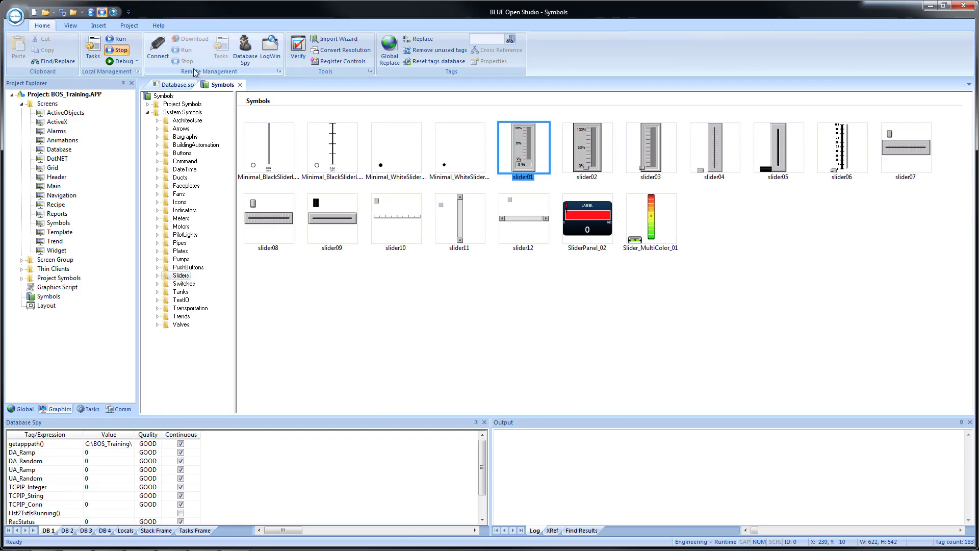
left_click(176, 86)
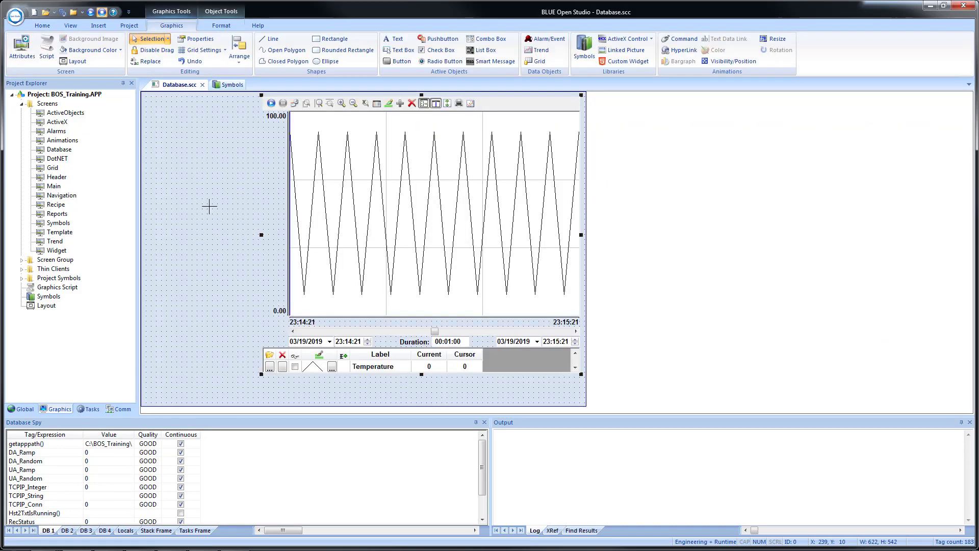
left_click(209, 206)
left_click_drag(218, 251, 232, 200)
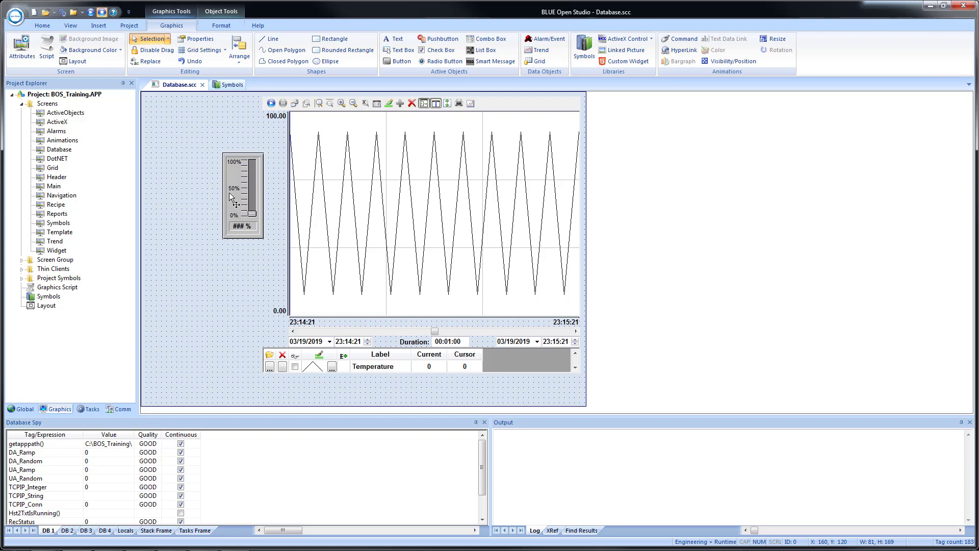
Link the slider symbol's TagName to DBTemperature and move the slider to about X 170, Y 200
double_click(230, 196)
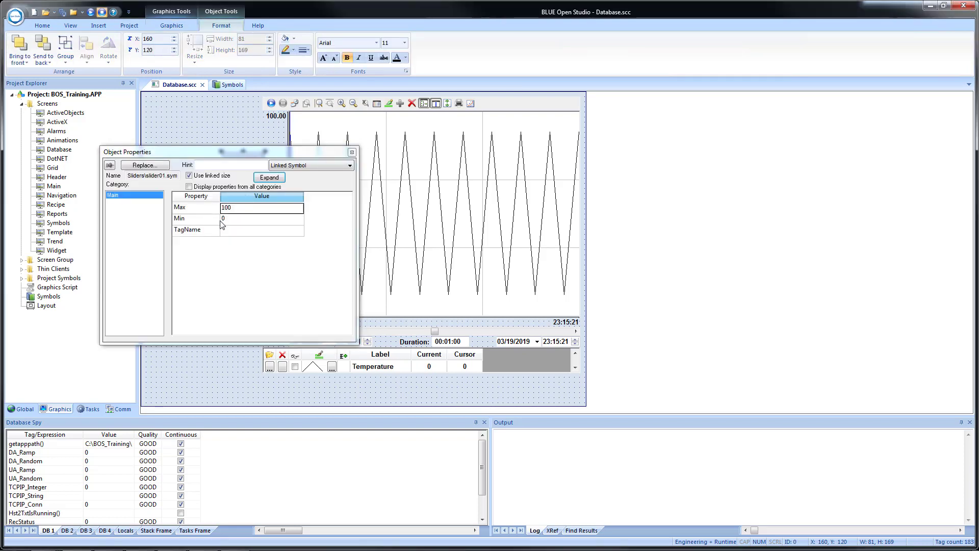
left_click(232, 230)
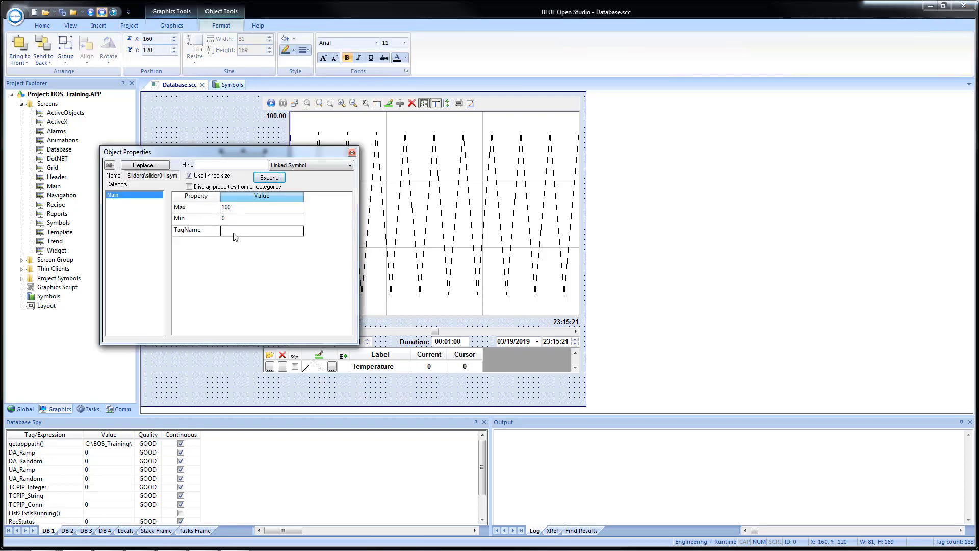
type("DBTemperature")
left_click(245, 220)
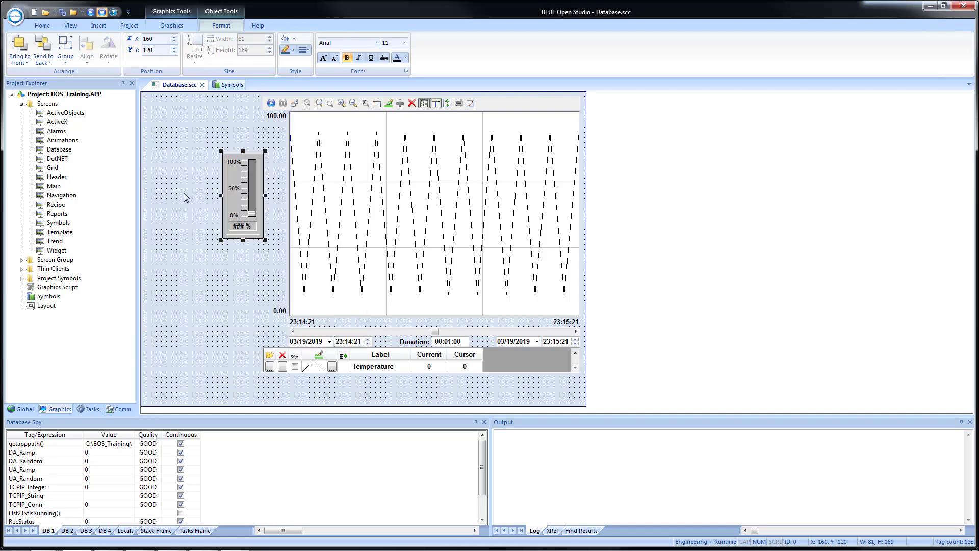
left_click(352, 152)
left_click_drag(246, 206, 252, 248)
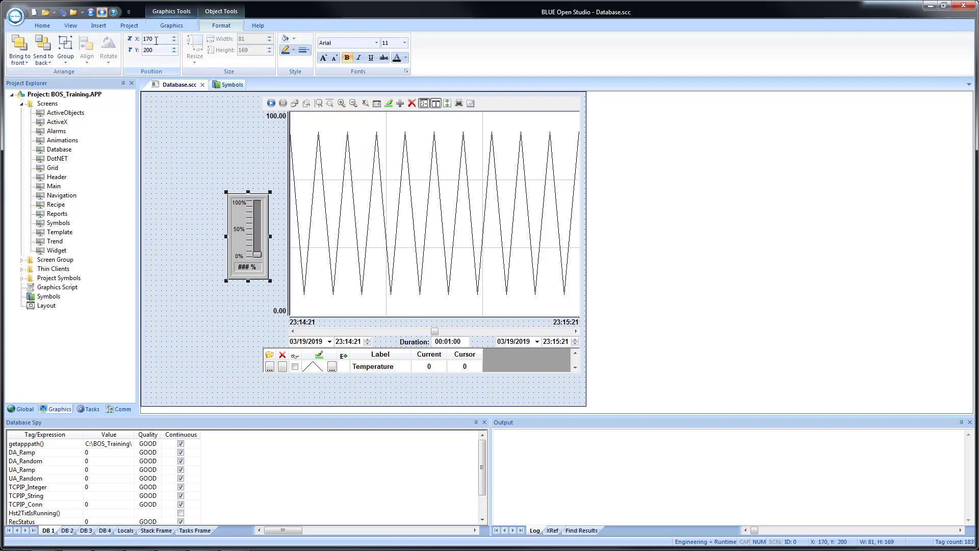
Add the text label DBTemperature and position it just above the slider, at about X 160, Y 180
scroll(162, 34, "up", 1)
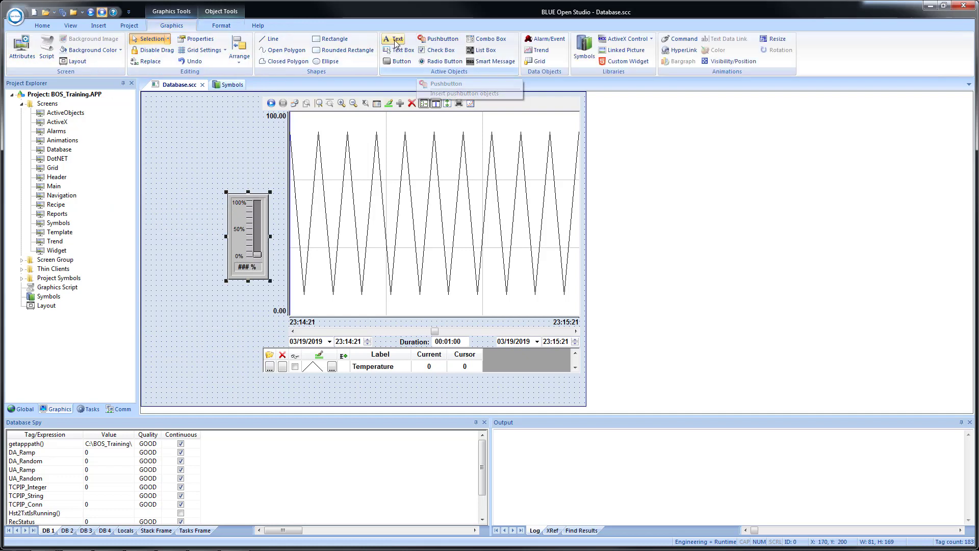
left_click(395, 41)
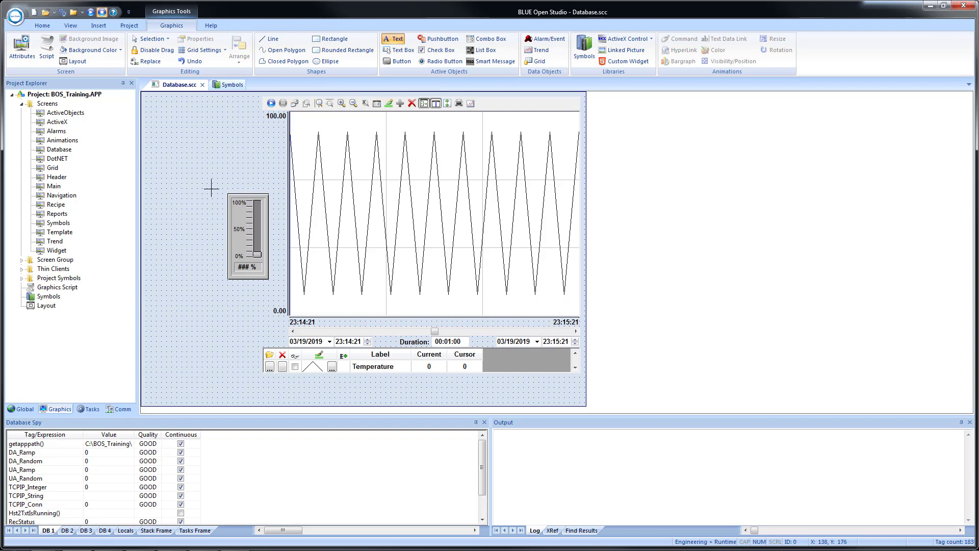
type("DB")
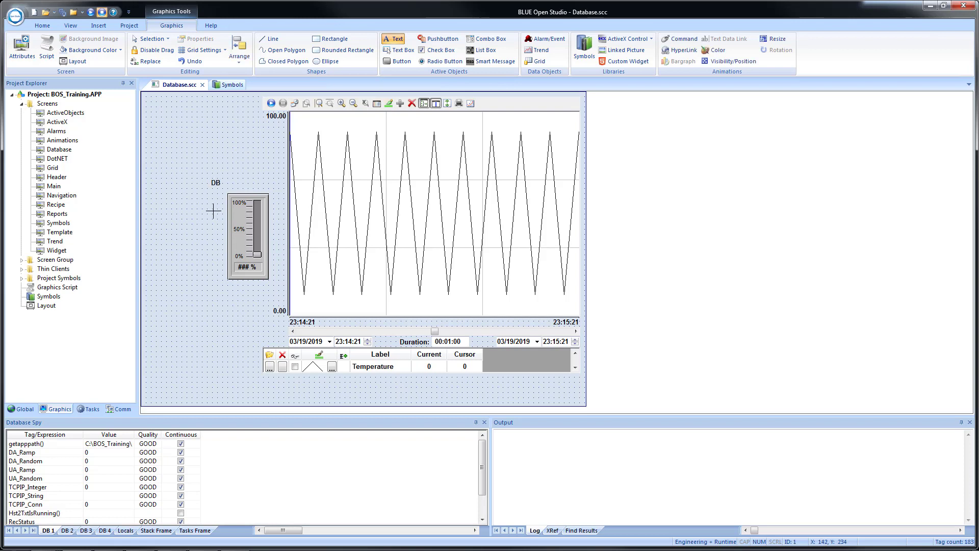
type("Temperature")
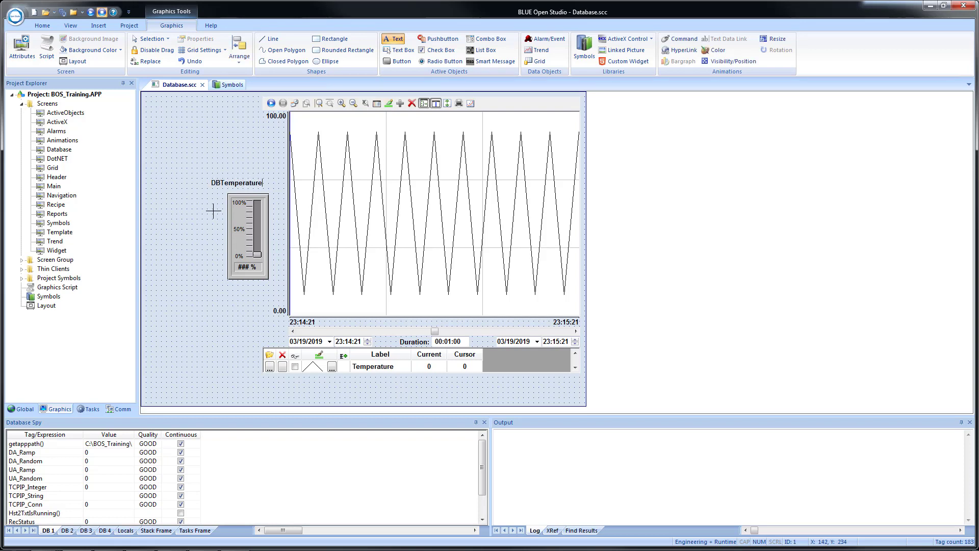
key("Return")
key("Escape")
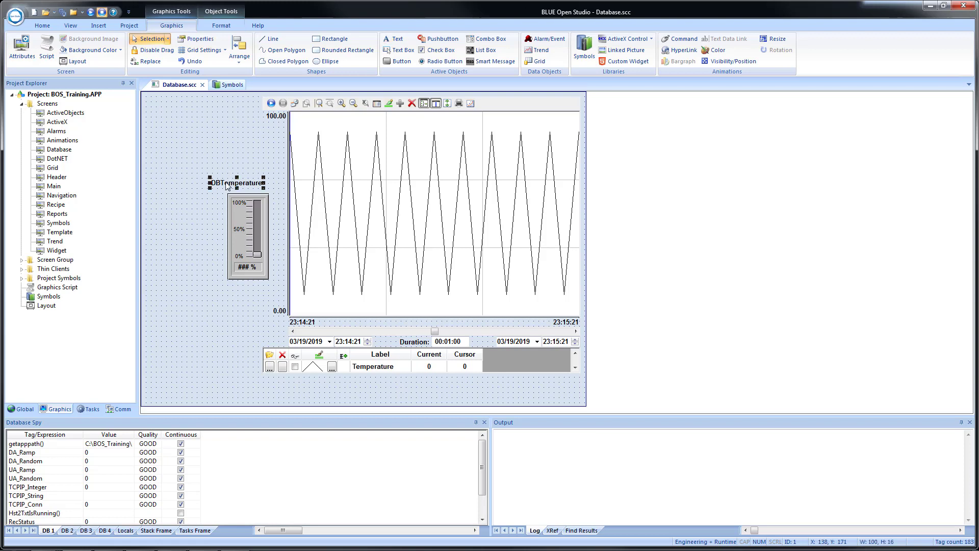
left_click_drag(226, 187, 237, 191)
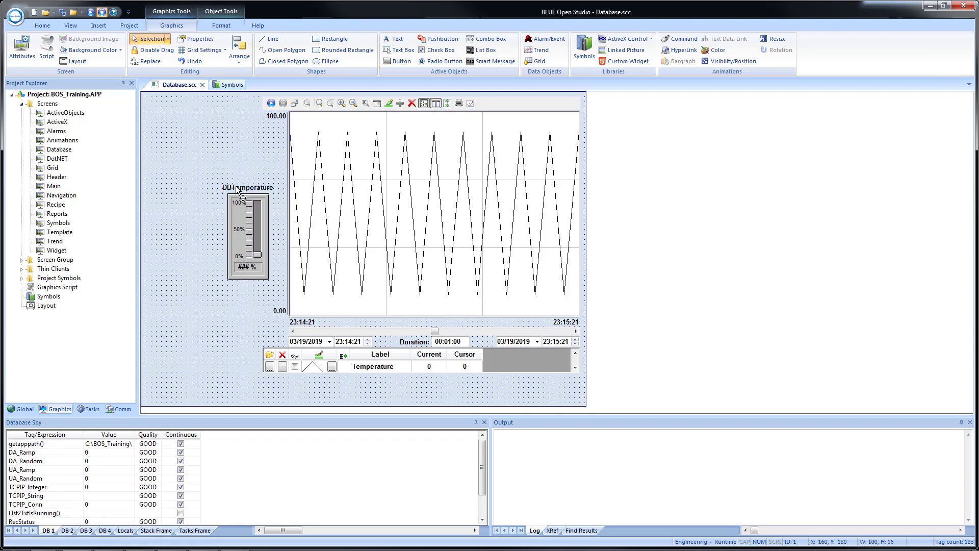
left_click(208, 236)
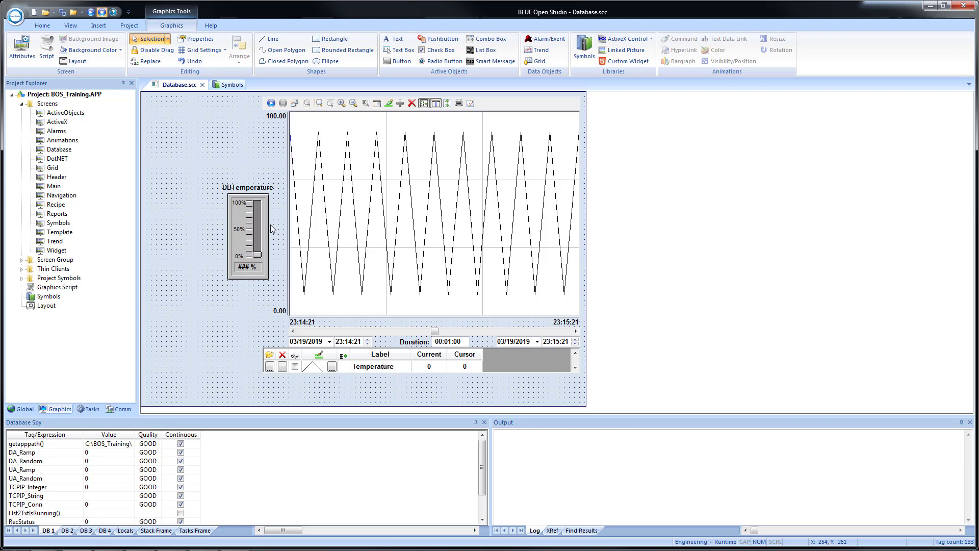
Close the symbol library and close the Database screen with its changes saved
left_click(232, 85)
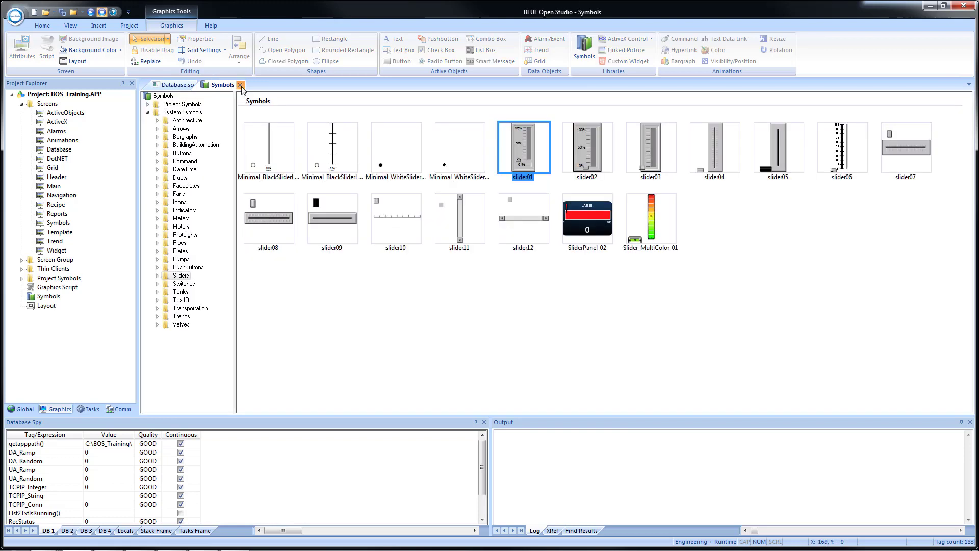
left_click(240, 85)
left_click(203, 85)
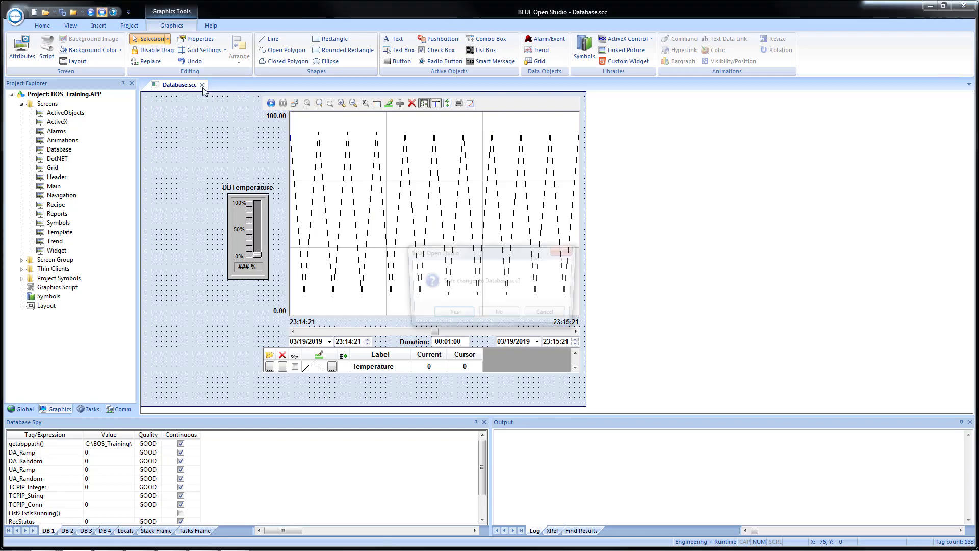
left_click(455, 317)
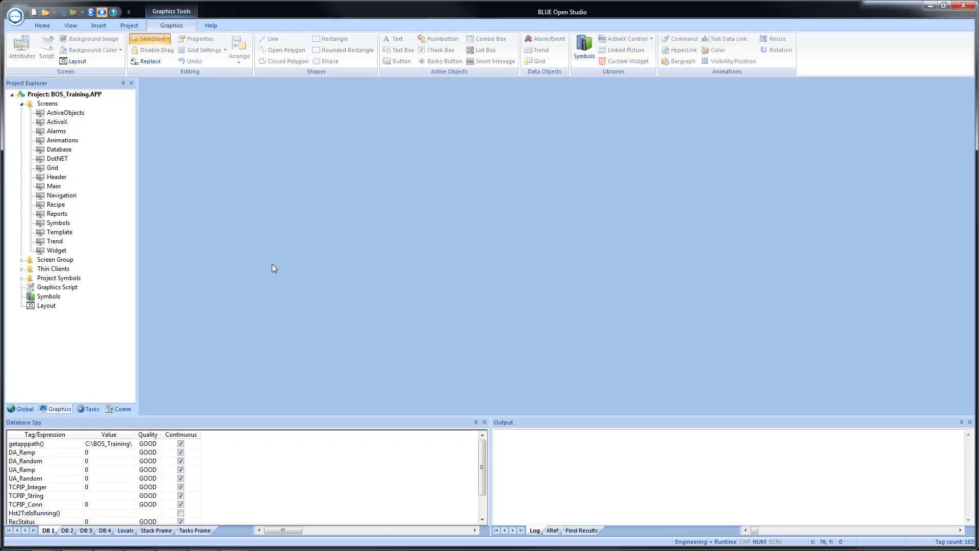
Open the Navigation screen and place a copy of the Grid button directly below it, at about X 10, Y 490
double_click(60, 198)
left_click(181, 334)
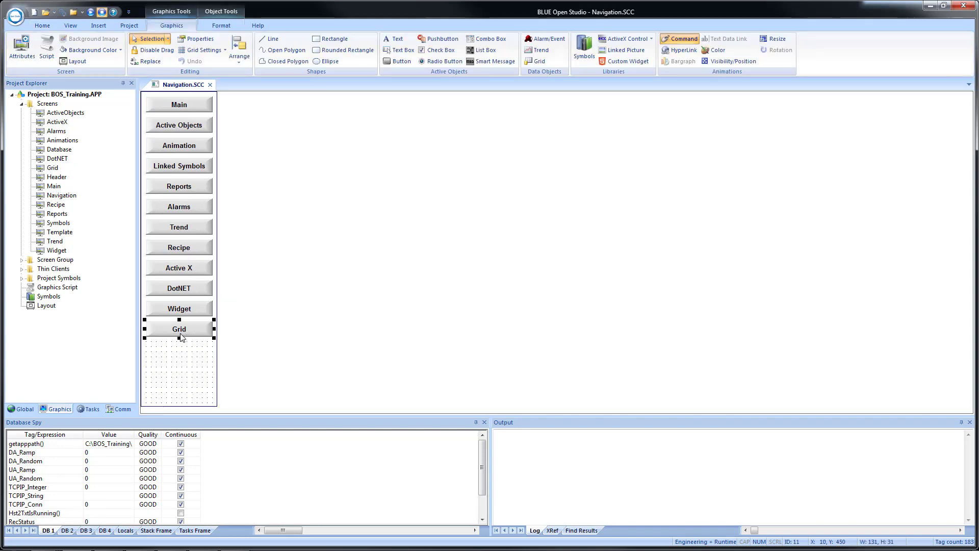
left_click_drag(180, 335, 180, 351)
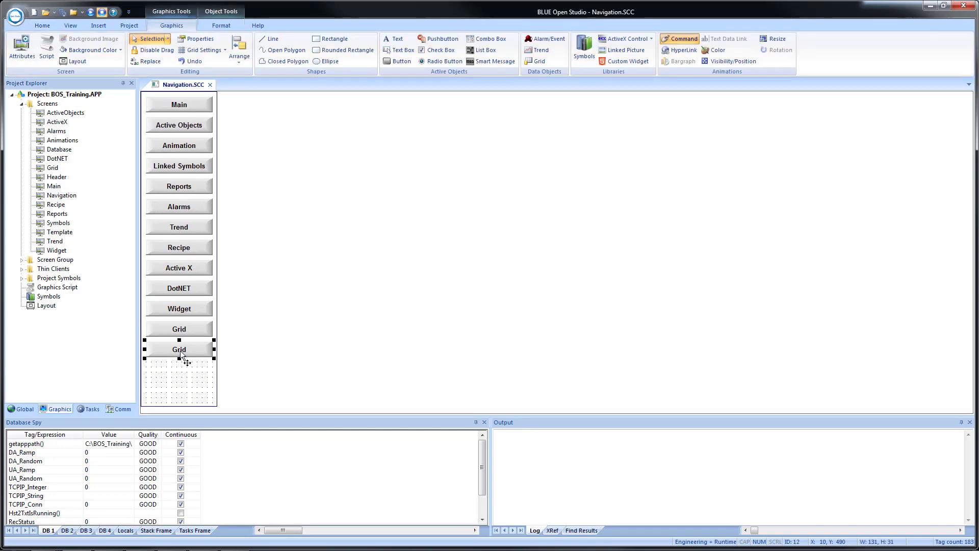
Change the copied button's On Up VBScript command to $Open("Database")
double_click(180, 351)
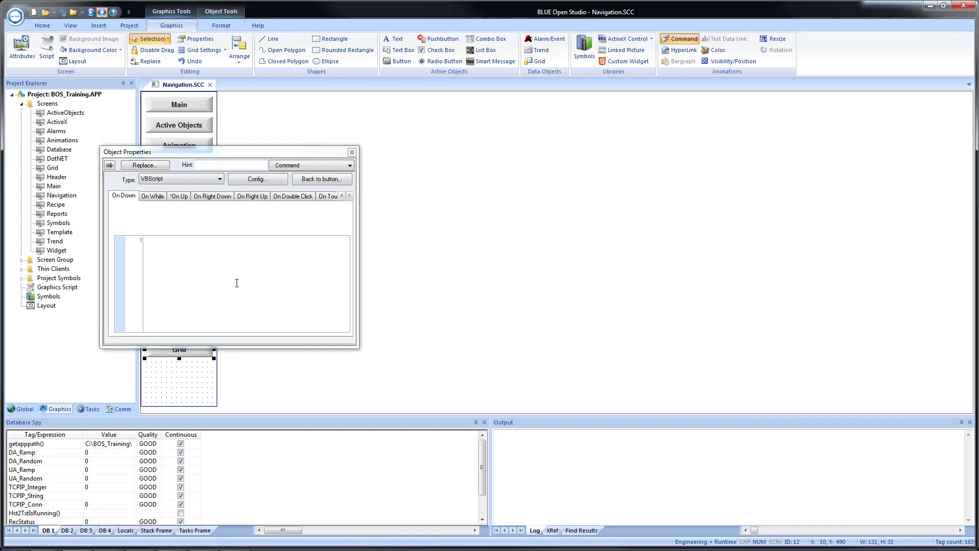
left_click(179, 196)
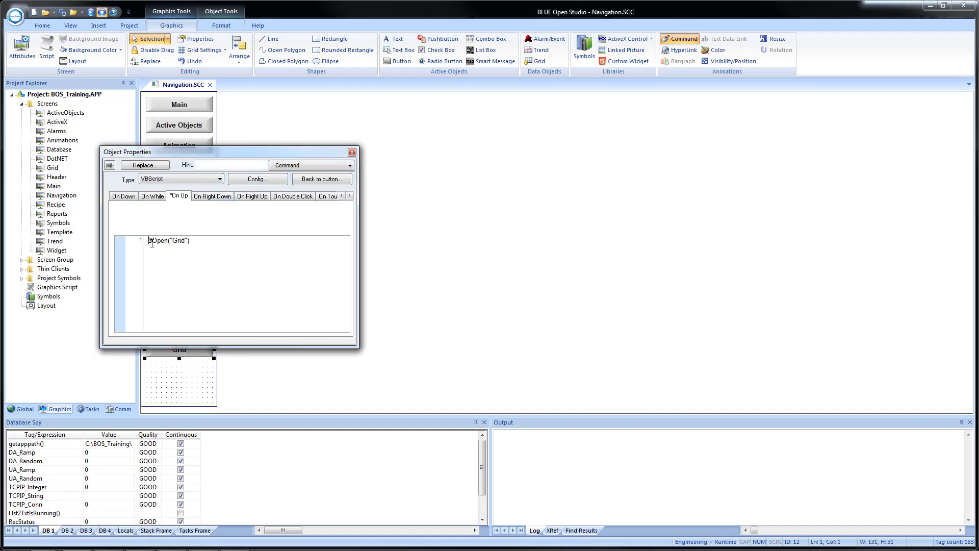
double_click(179, 240)
type("Database")
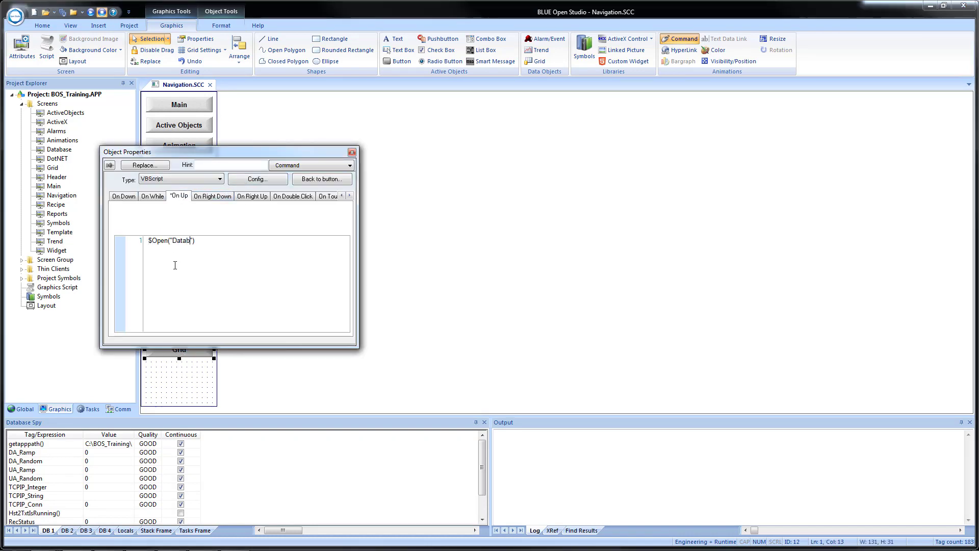
Set the copied button's caption to Database and close the Navigation screen with its changes saved
left_click(314, 179)
type("Databse")
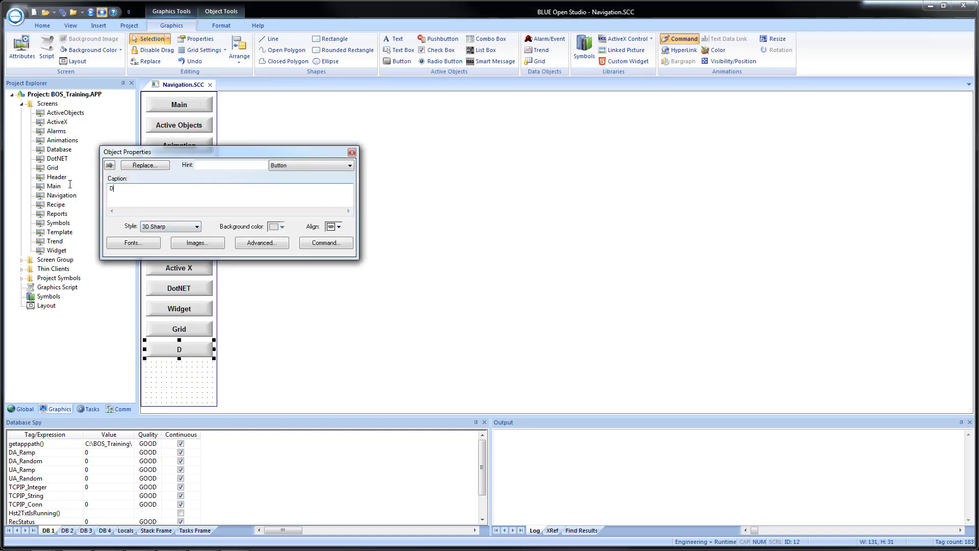
key("BackSpace")
key("BackSpace")
type("ase")
key("Escape")
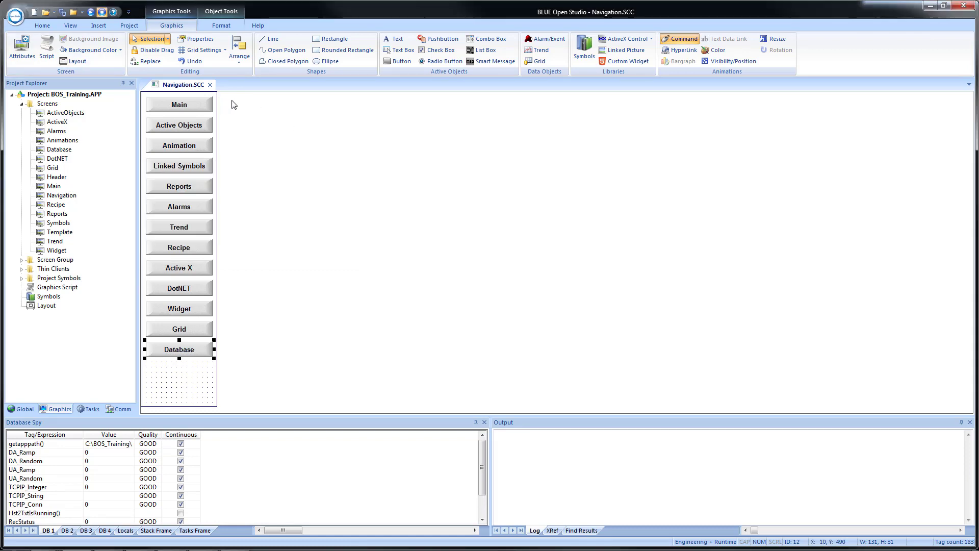
left_click(210, 85)
left_click(449, 316)
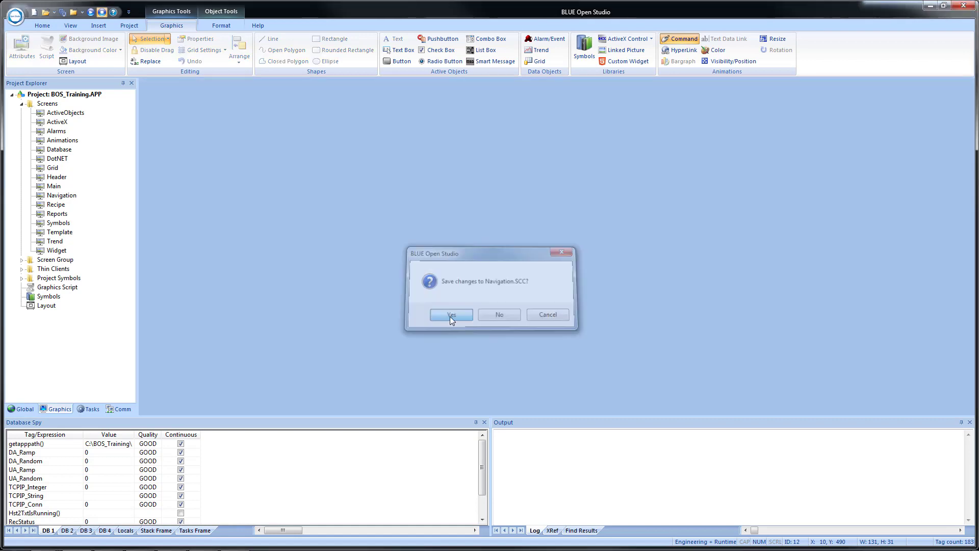
Run the project, open the Database screen in the runtime and set the DBTemperature slider to 35%
left_click(90, 12)
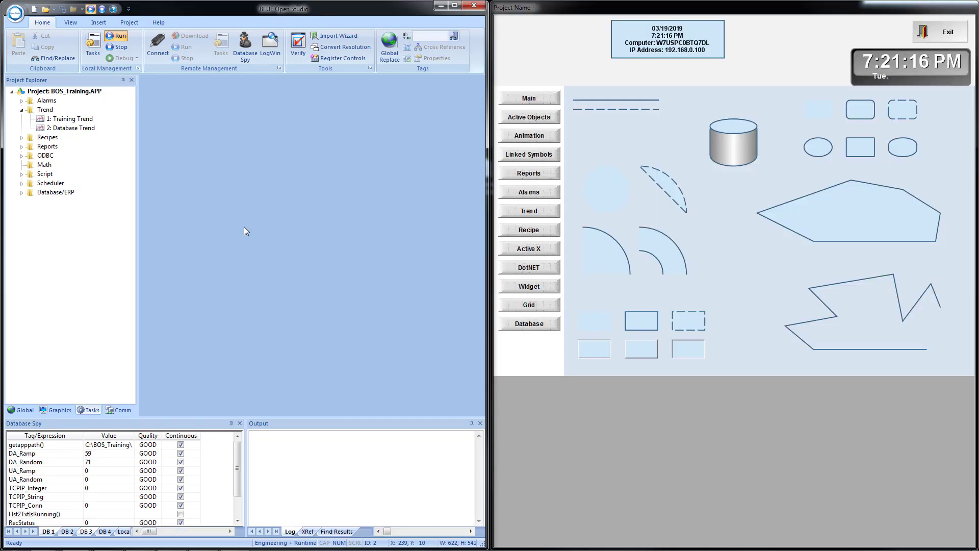
left_click(530, 326)
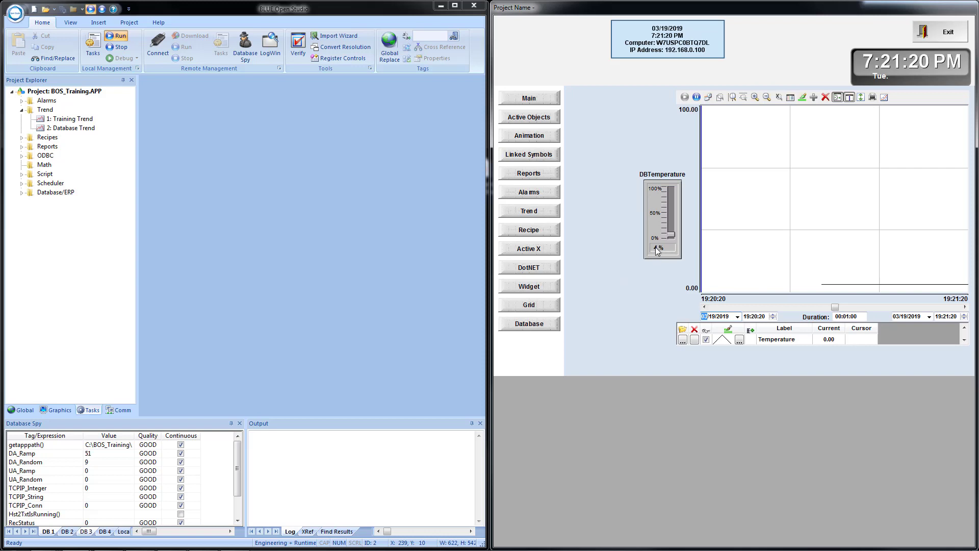
mouse_move(671, 235)
left_mouse_down()
mouse_move(669, 191)
mouse_move(666, 234)
mouse_move(669, 196)
mouse_move(668, 220)
left_mouse_up()
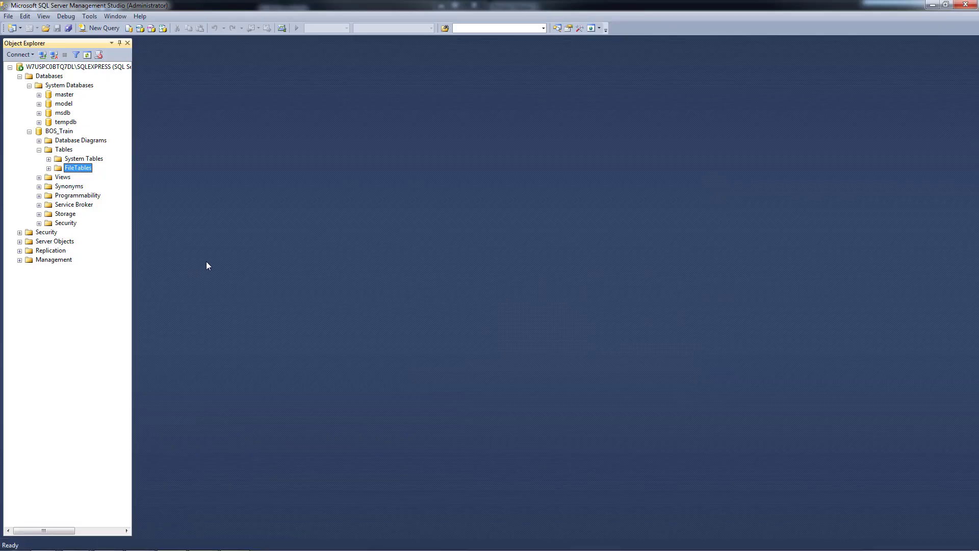
In SQL Server Management Studio, refresh the BOS_Train database and select the top 1000 rows of the dbo.Temperature table
right_click(59, 131)
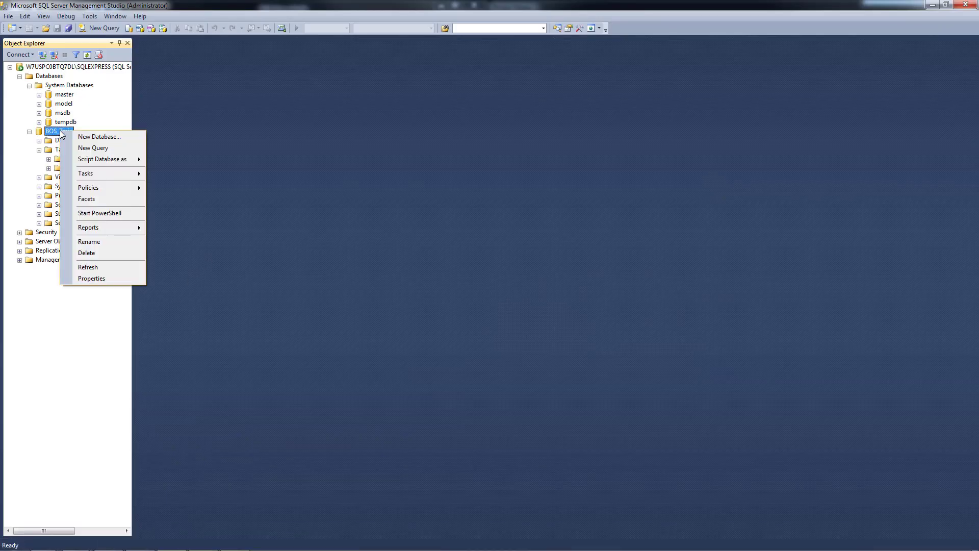
left_click(76, 268)
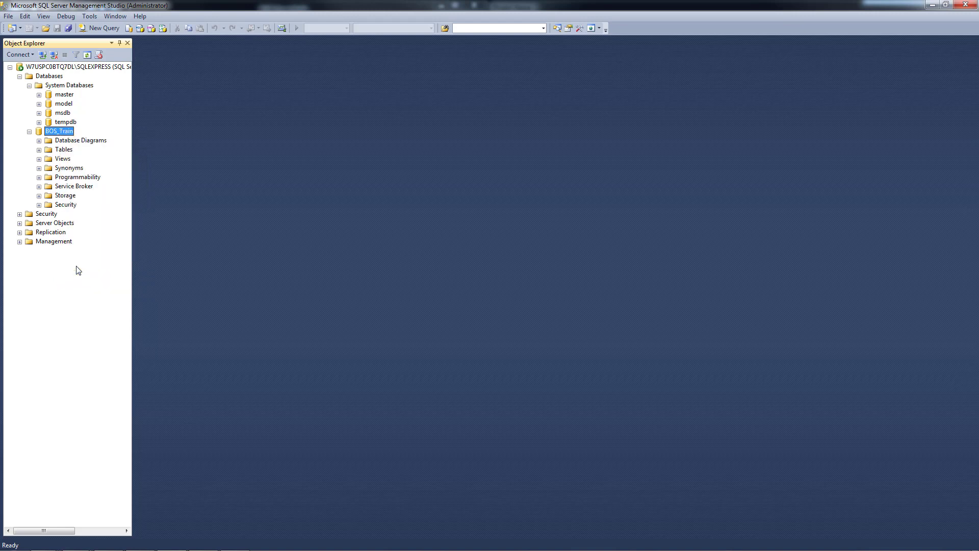
left_click(38, 149)
left_click(77, 178)
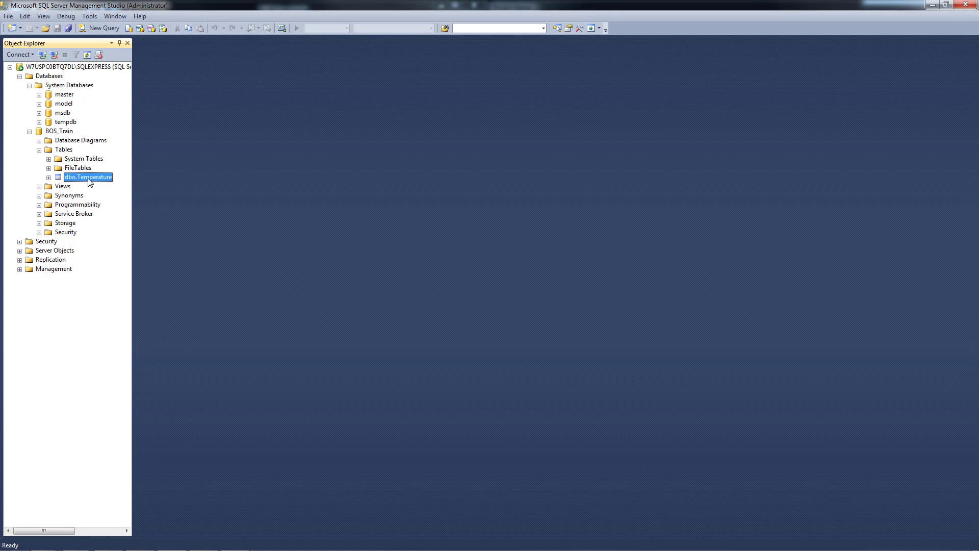
right_click(89, 181)
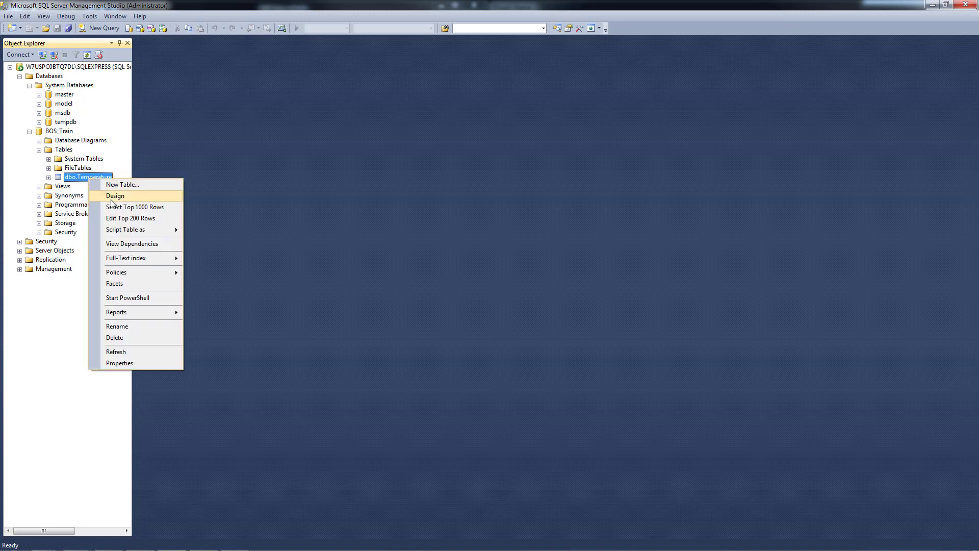
left_click(120, 209)
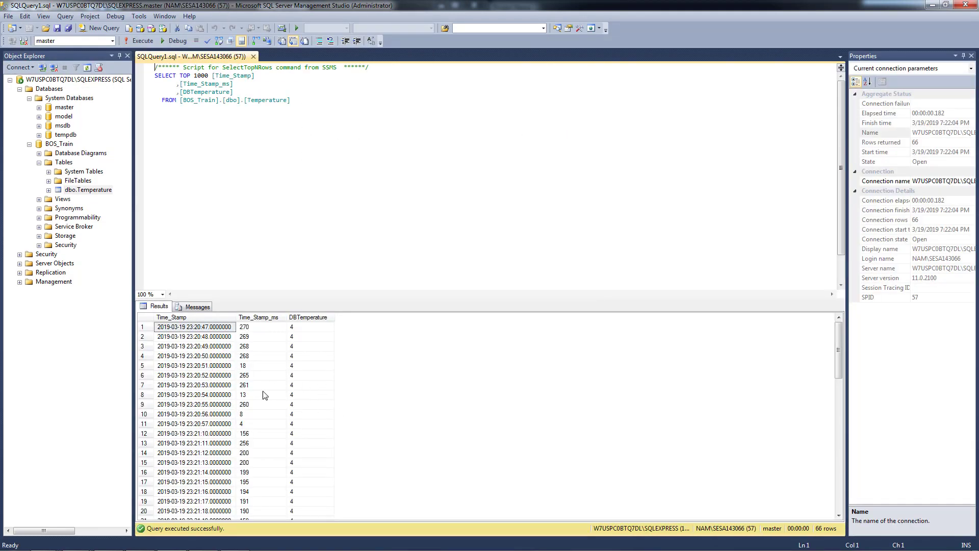
Examine the logged Time_Stamp and DBTemperature values through the last row, and rerun the query for new records
left_click(193, 386)
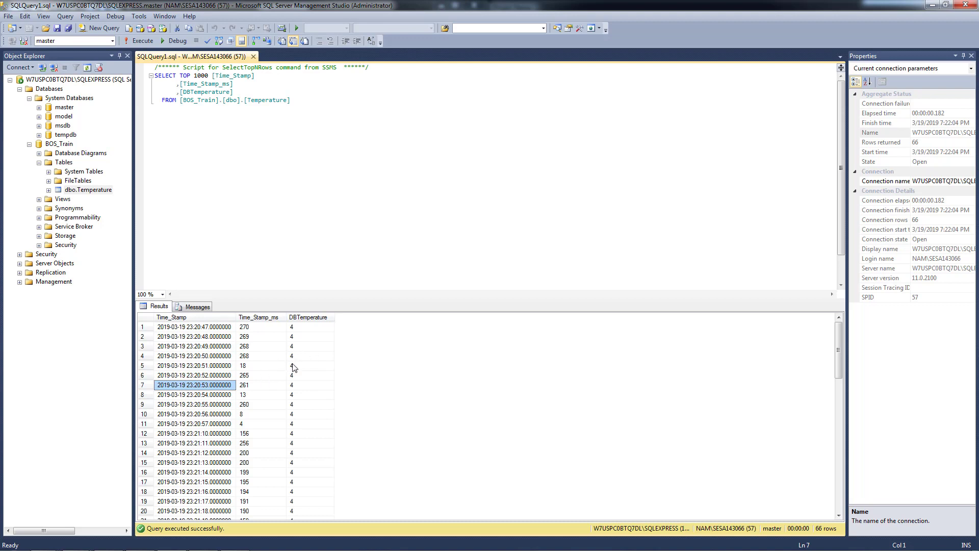
left_click(309, 365)
scroll(309, 370, "down", 15)
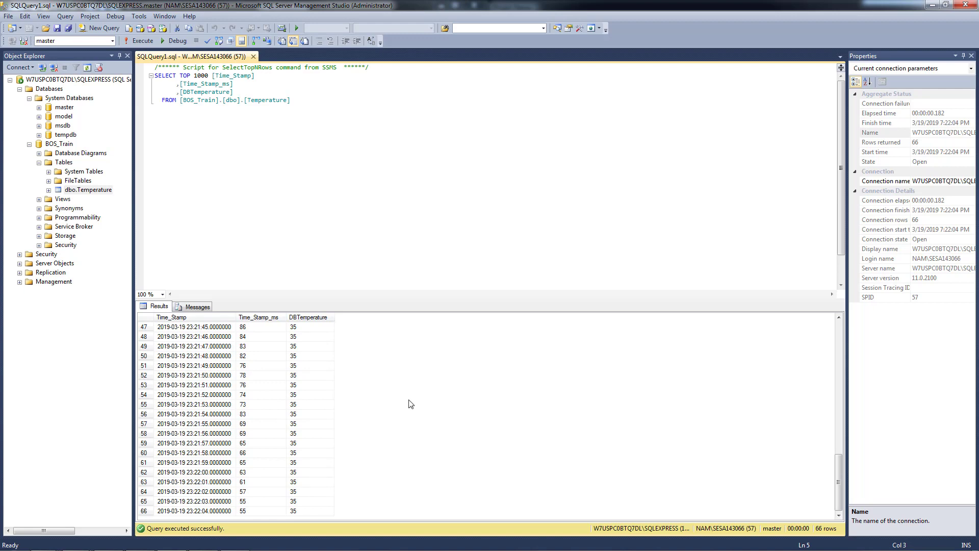
key("F5")
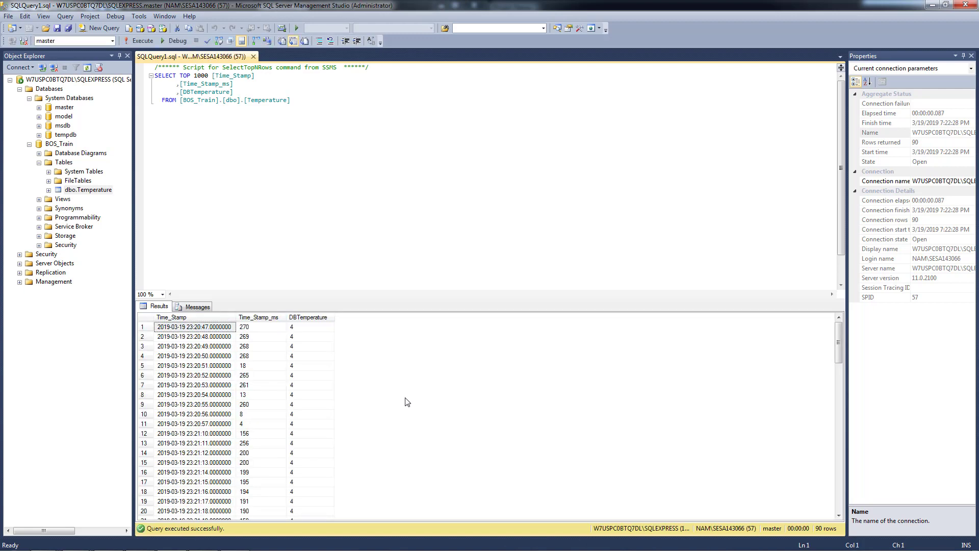
key("F5")
Return to BLUE Open Studio and collapse the Trend folder in the project's task tree
left_click(932, 4)
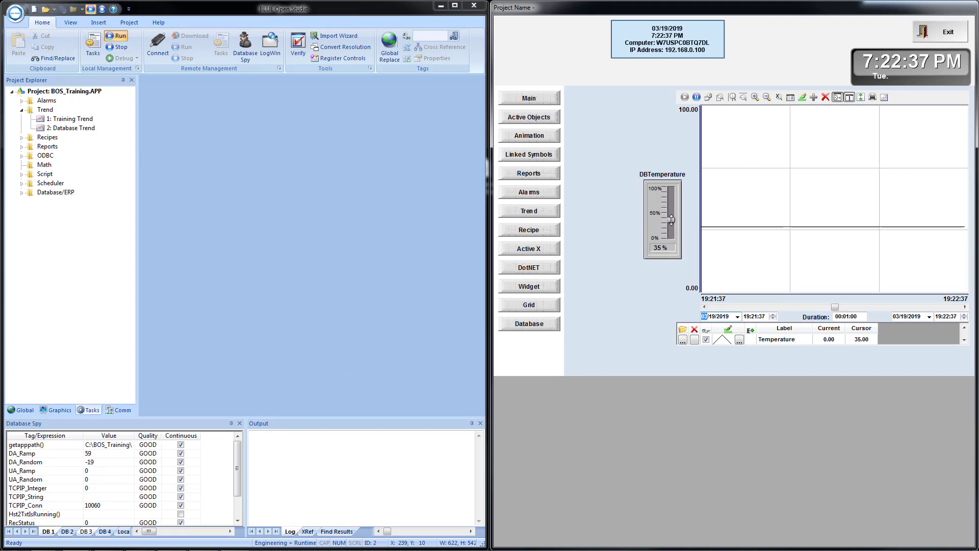
double_click(45, 109)
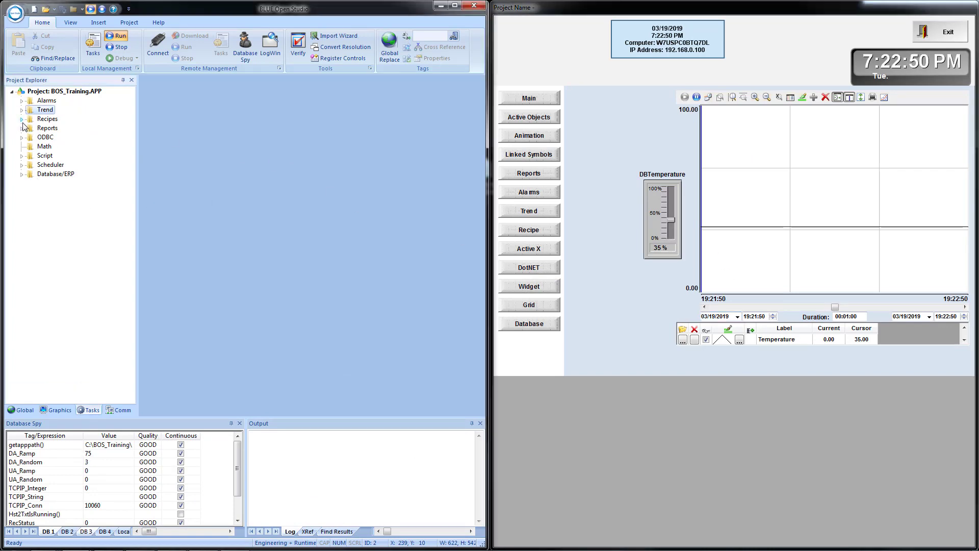
In the Database Trend task, turn off Save On Trigger, enable Save On Tag Change, and save the worksheet
left_click(21, 110)
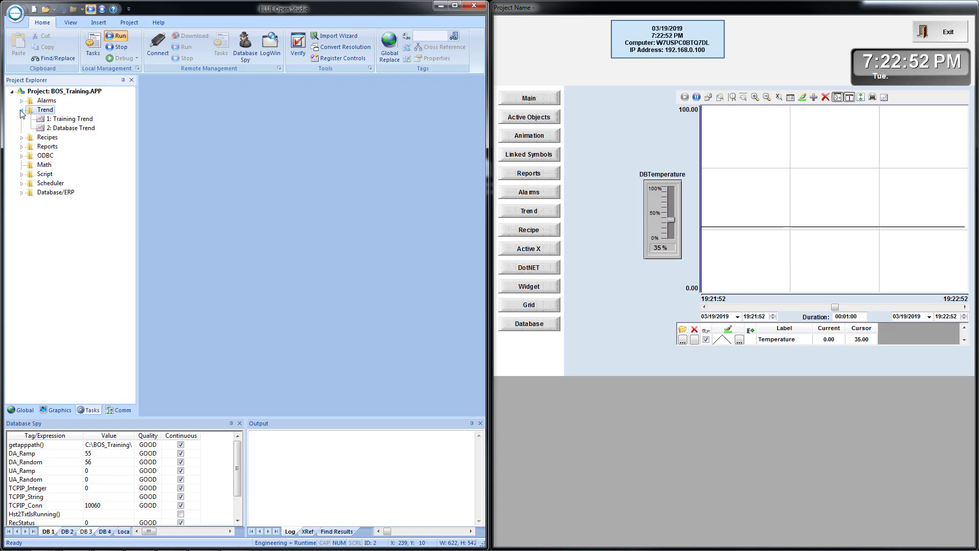
double_click(70, 129)
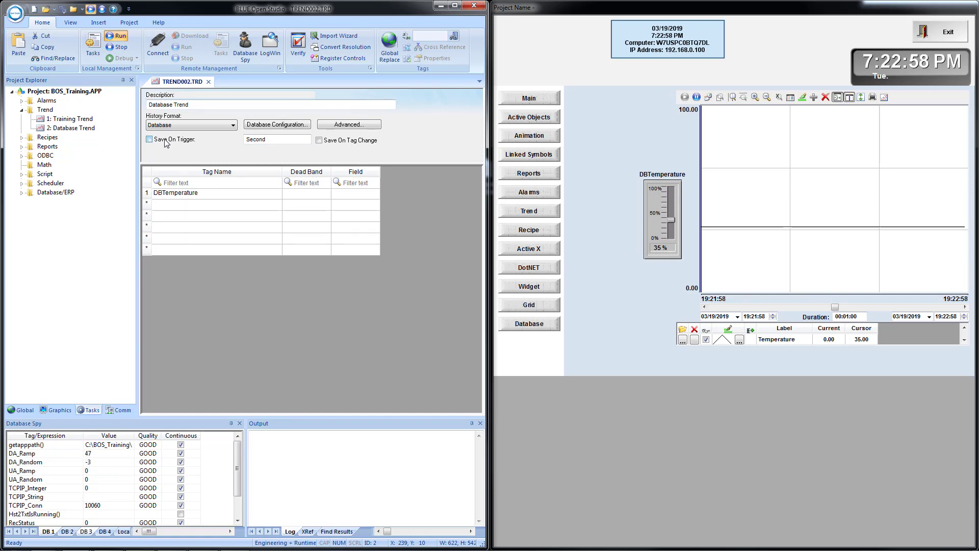
left_click(165, 143)
left_click(323, 141)
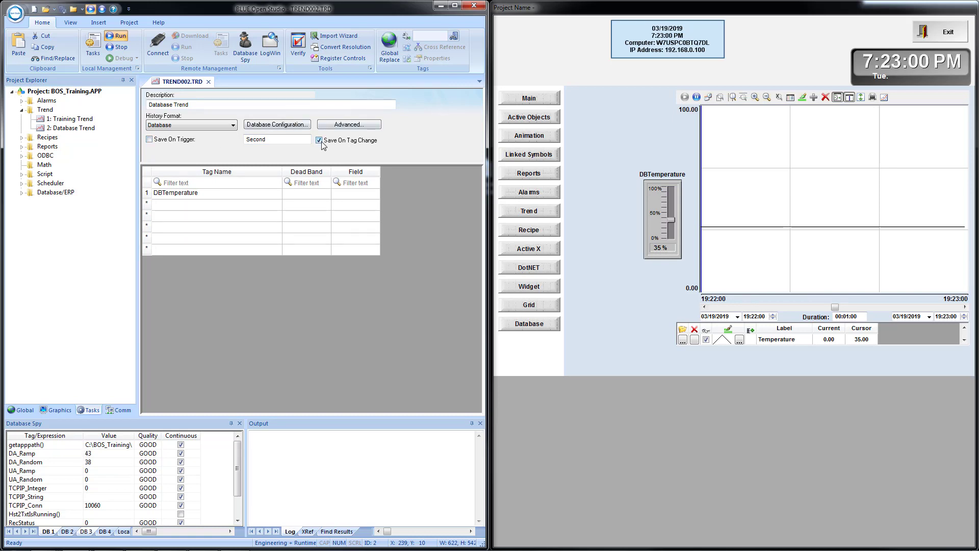
left_click(61, 13)
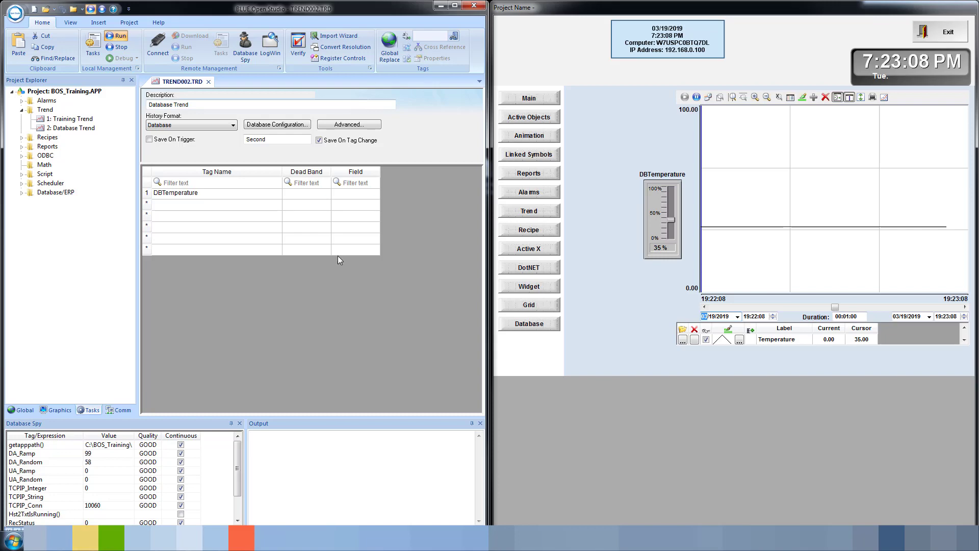
Rerun the Temperature table query in SQL Server Management Studio before and after setting the runtime DBTemperature slider to about 60%
left_click(165, 541)
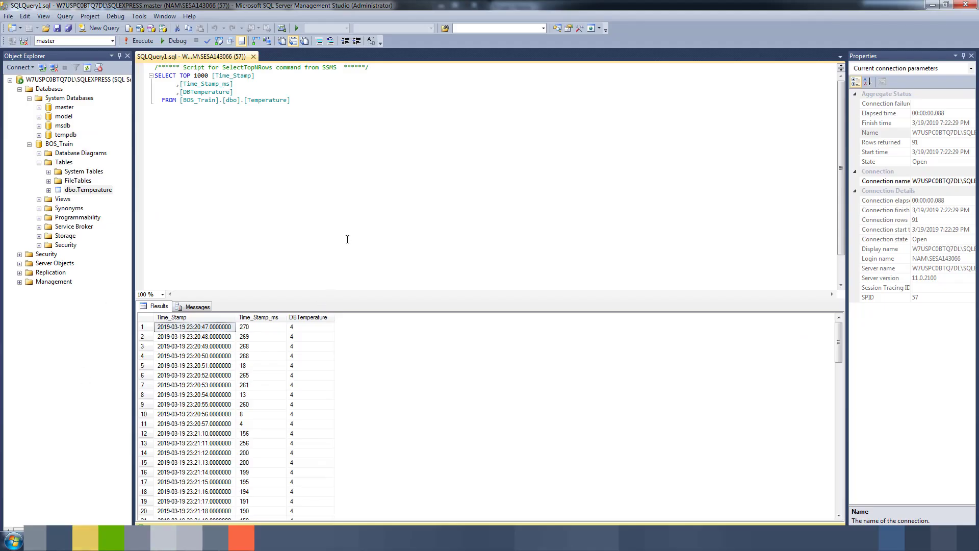
key("F5")
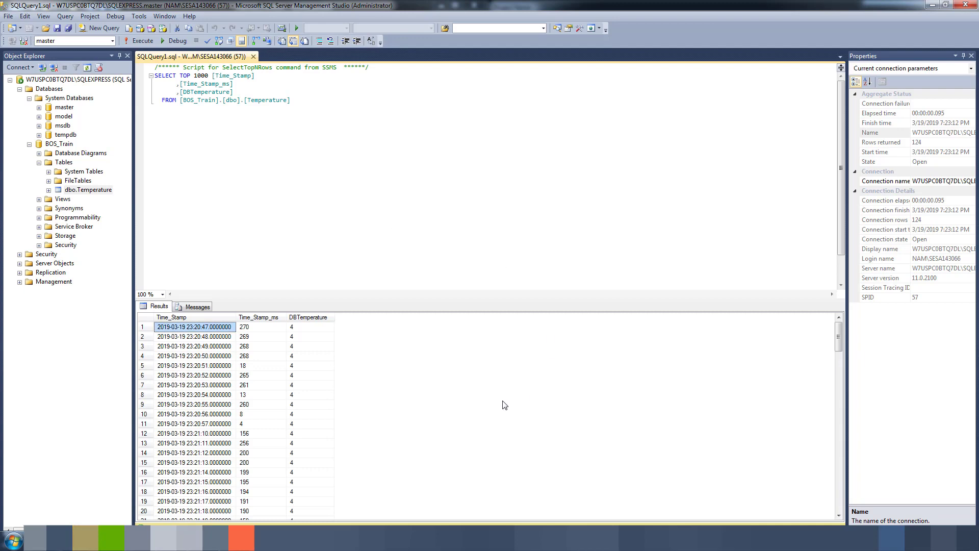
mouse_move(85, 536)
left_click(191, 492)
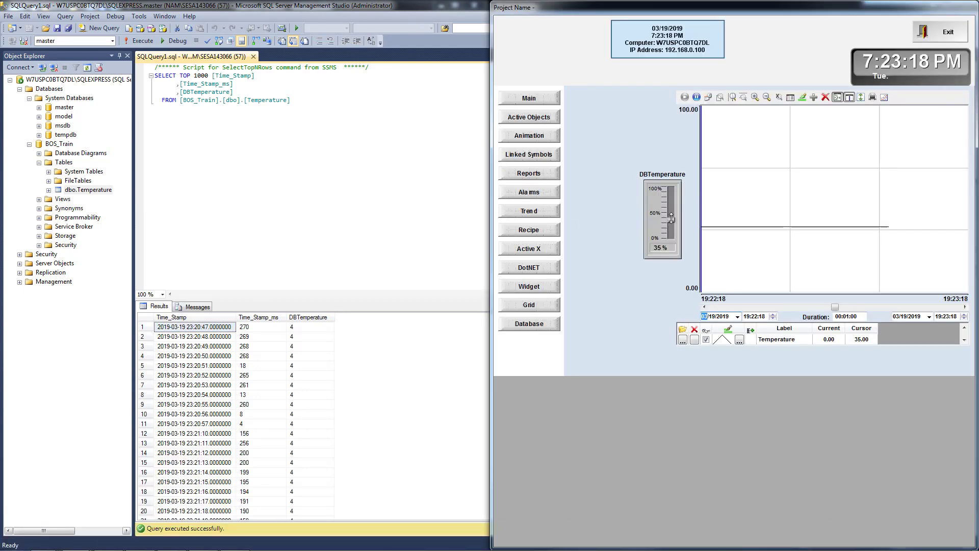
mouse_move(671, 218)
left_mouse_down()
mouse_move(670, 204)
mouse_move(663, 210)
left_mouse_up()
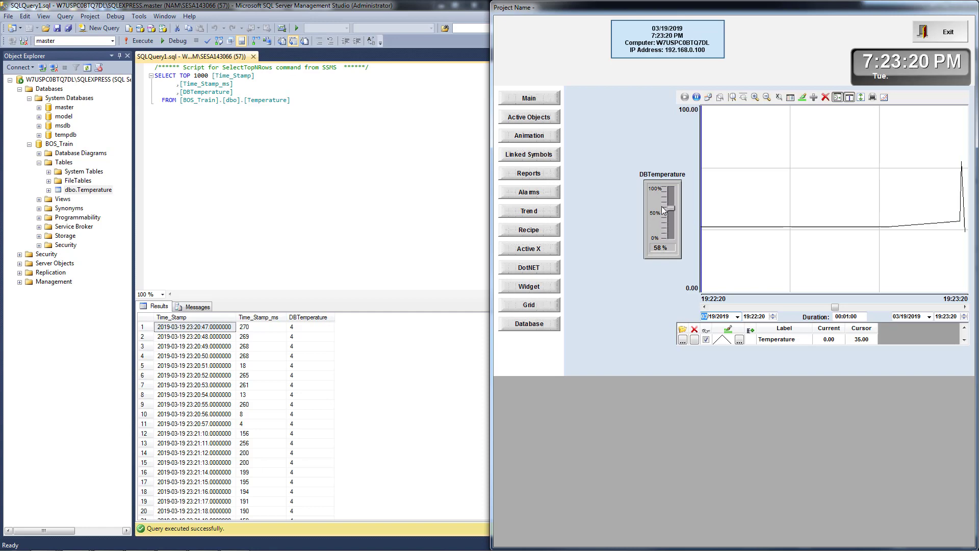
left_click(282, 165)
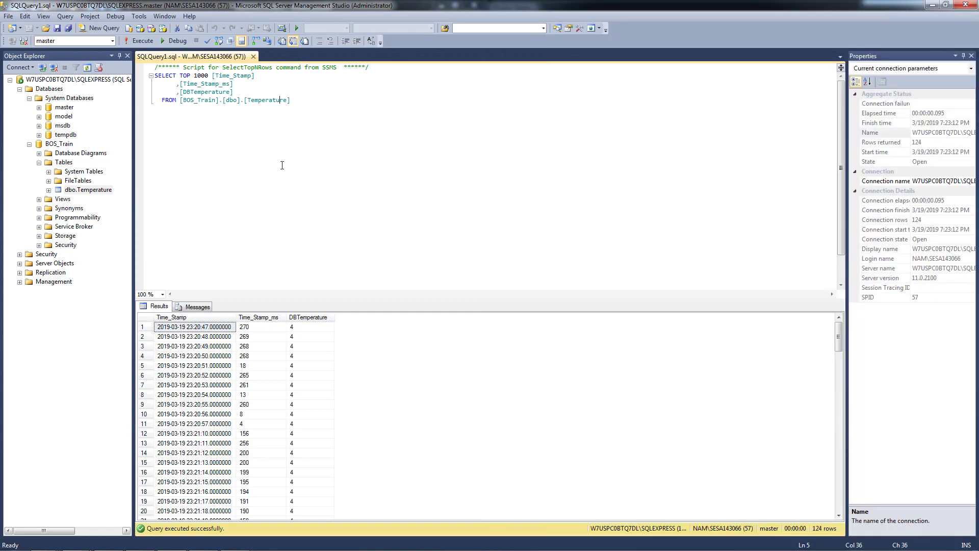
key("F5")
Leave SQL Server Management Studio, exit the running application, and close the Database Trend worksheet in BLUE Open Studio
left_click(932, 5)
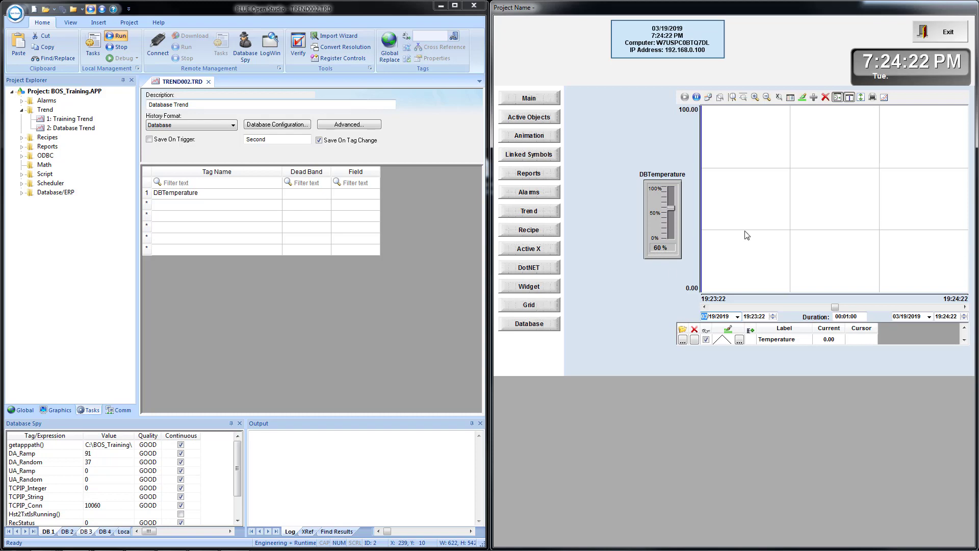
left_click(932, 35)
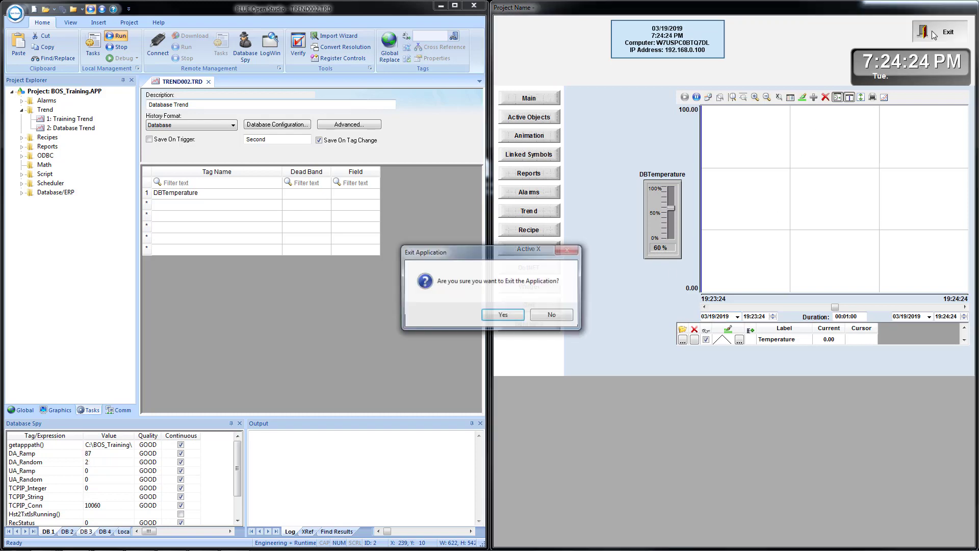
key("Return")
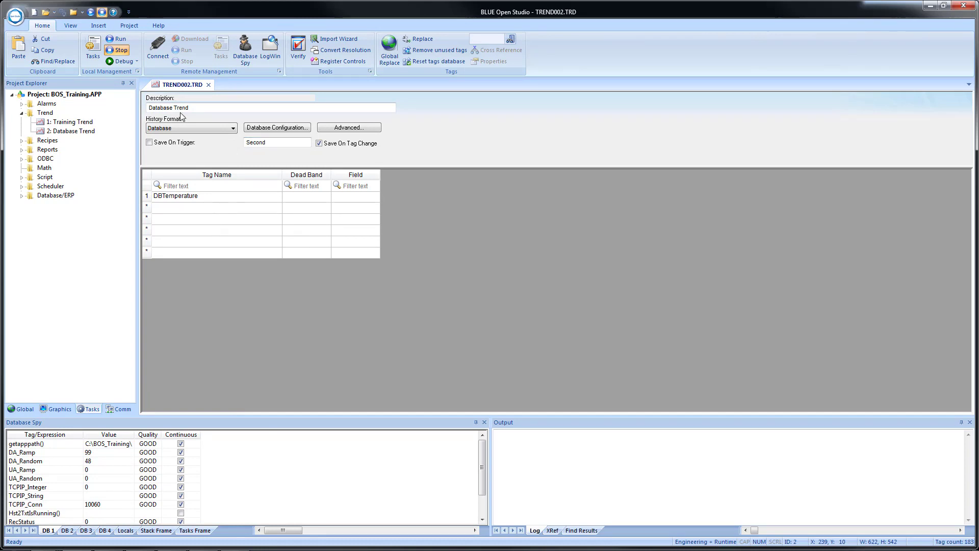
left_click(209, 85)
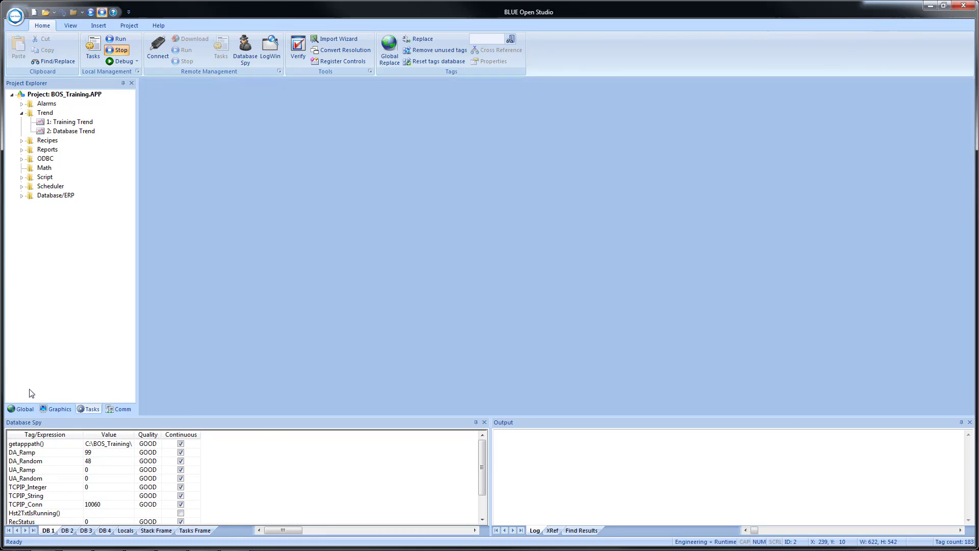
Open the Database screen for editing and narrow the trend from its left edge to about 511 pixels wide
left_click(53, 409)
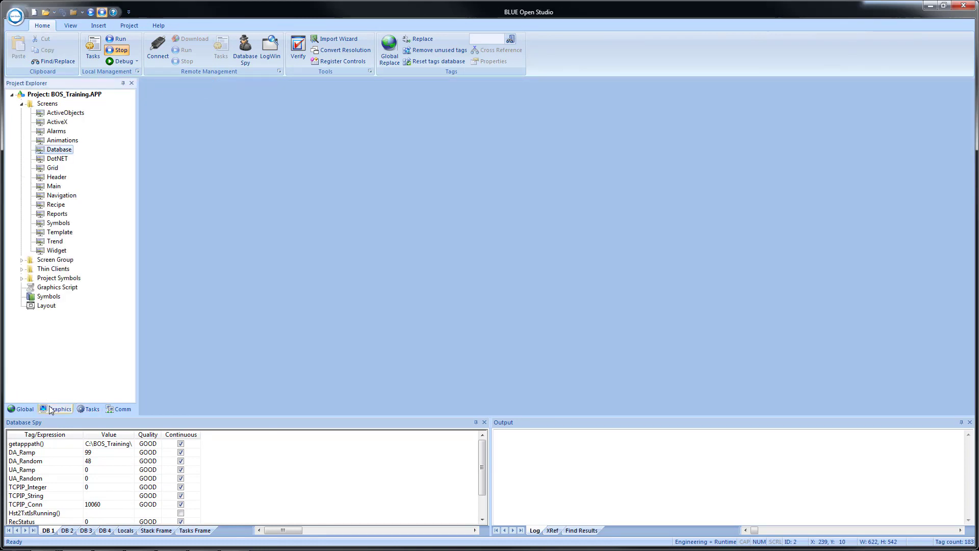
double_click(55, 151)
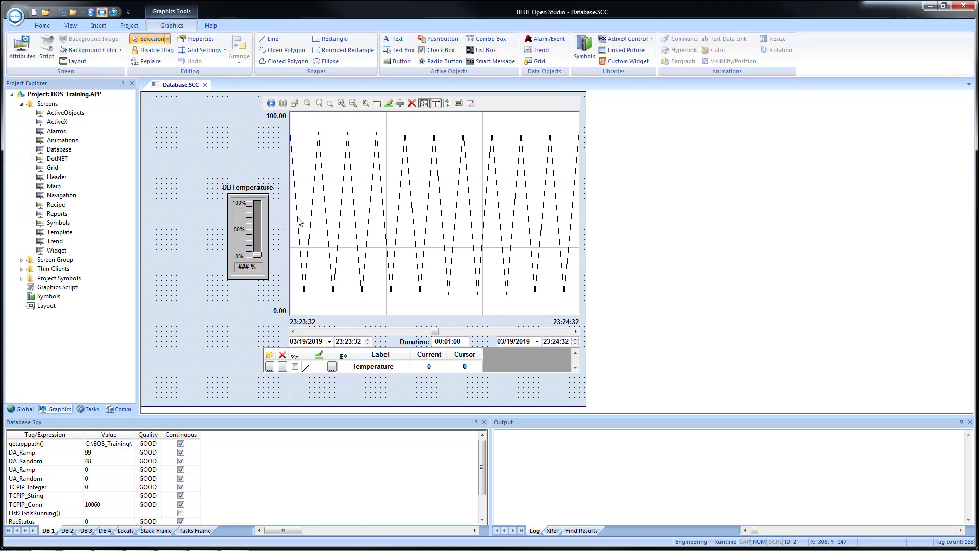
left_click(282, 224)
left_click_drag(260, 235, 321, 252)
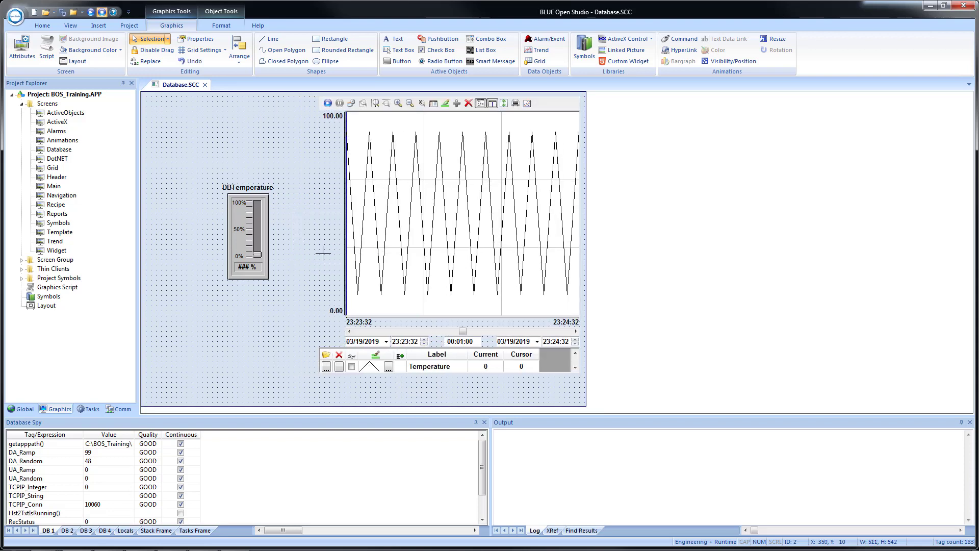
Move the DBTemperature slider together with its label right, next to the narrowed trend
left_click(302, 246)
left_click_drag(155, 147, 297, 304)
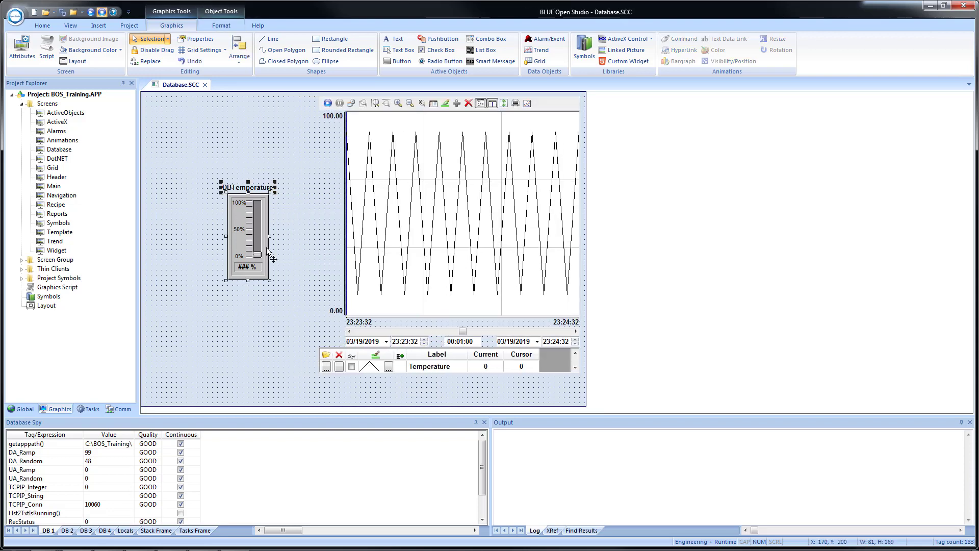
left_click_drag(251, 241, 315, 235)
left_click(217, 339)
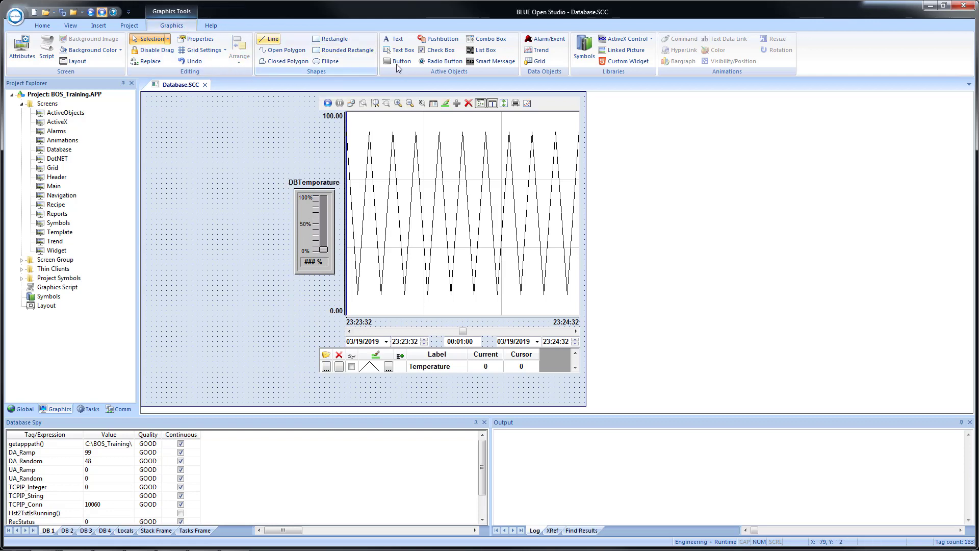
Draw a Grid object about 271 by 606 pixels left of the slider and set its data source to Database
left_click(537, 61)
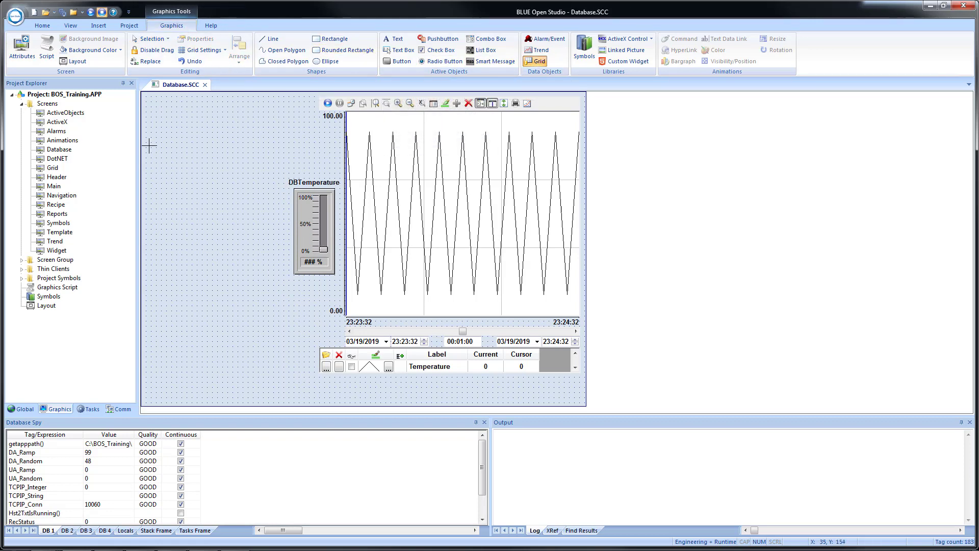
left_click_drag(146, 97, 284, 405)
double_click(206, 245)
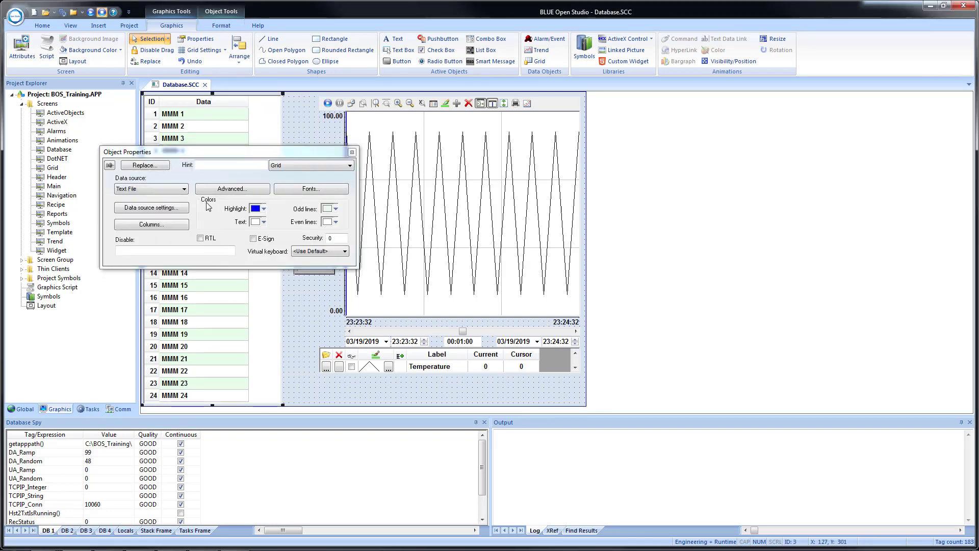
left_click(176, 189)
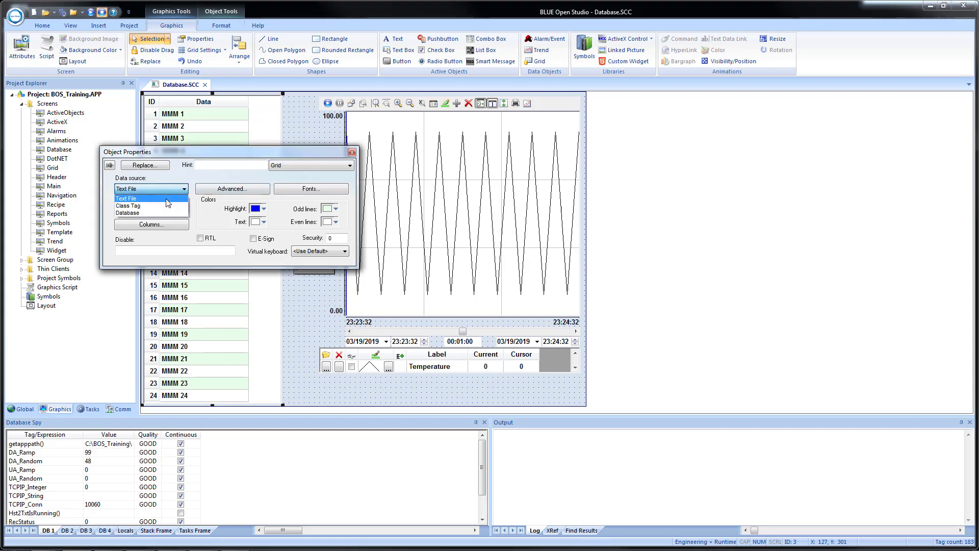
left_click(157, 215)
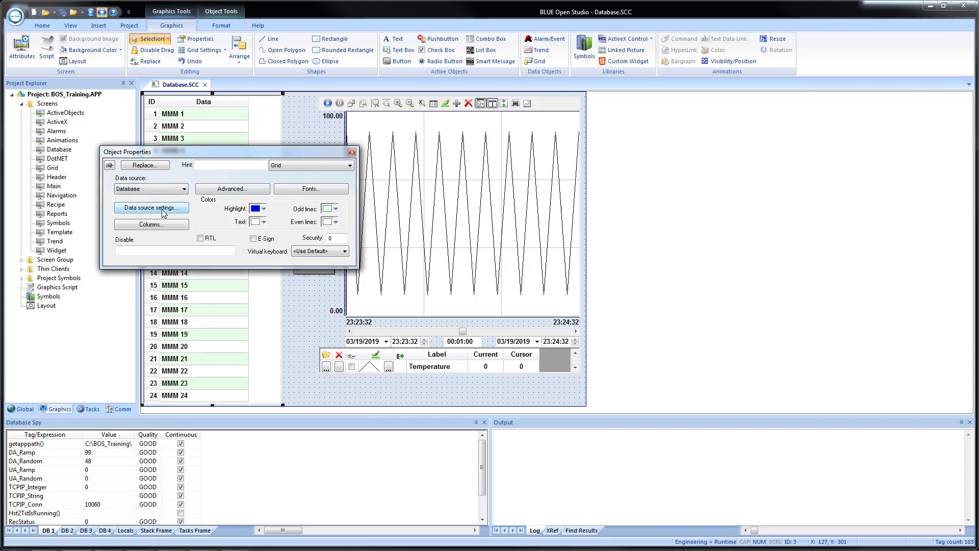
In the grid's data source settings, turn off the default table name and select the Temperature table
left_click(163, 211)
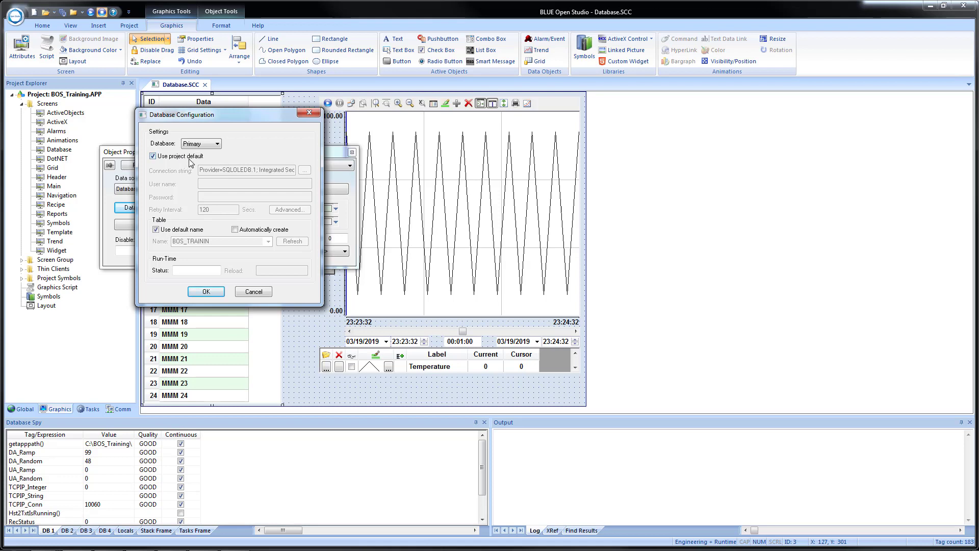
left_click(157, 230)
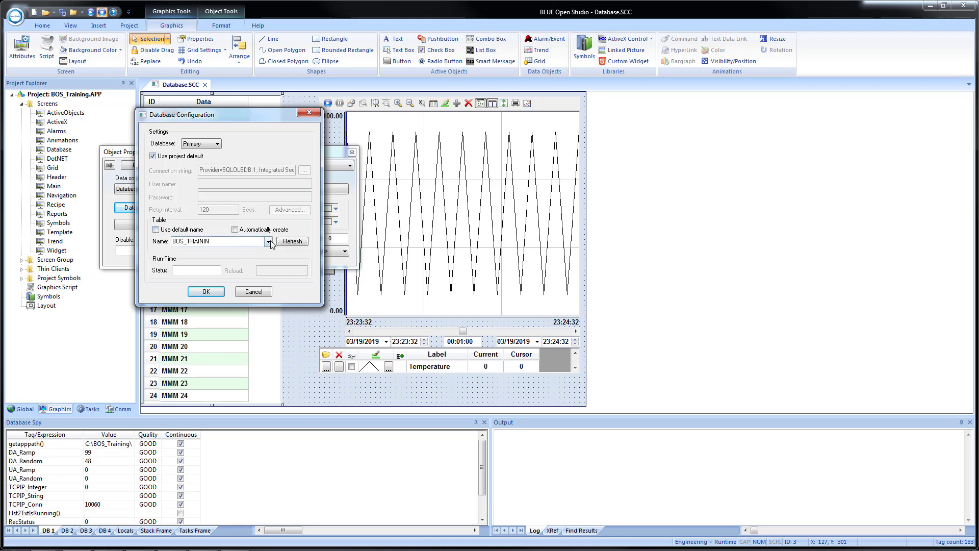
left_click(268, 241)
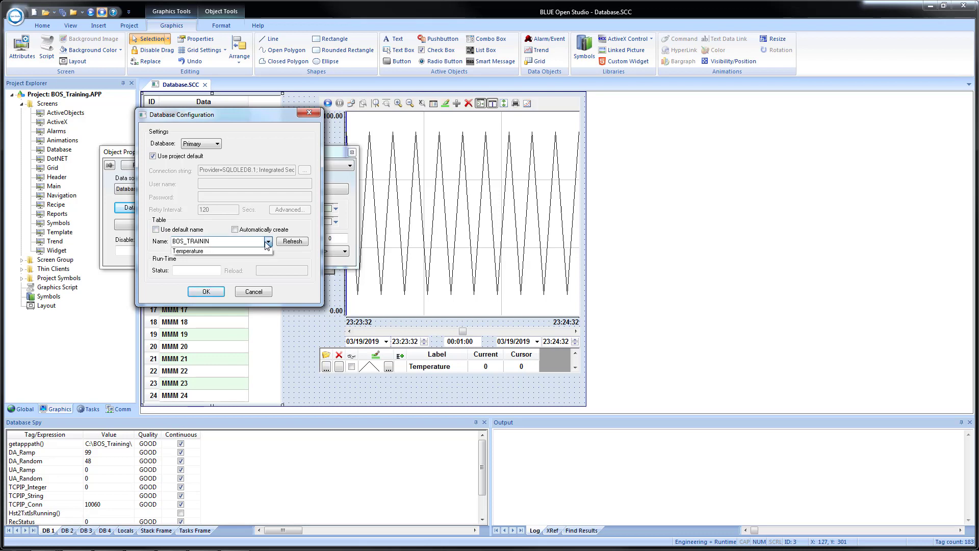
left_click(237, 252)
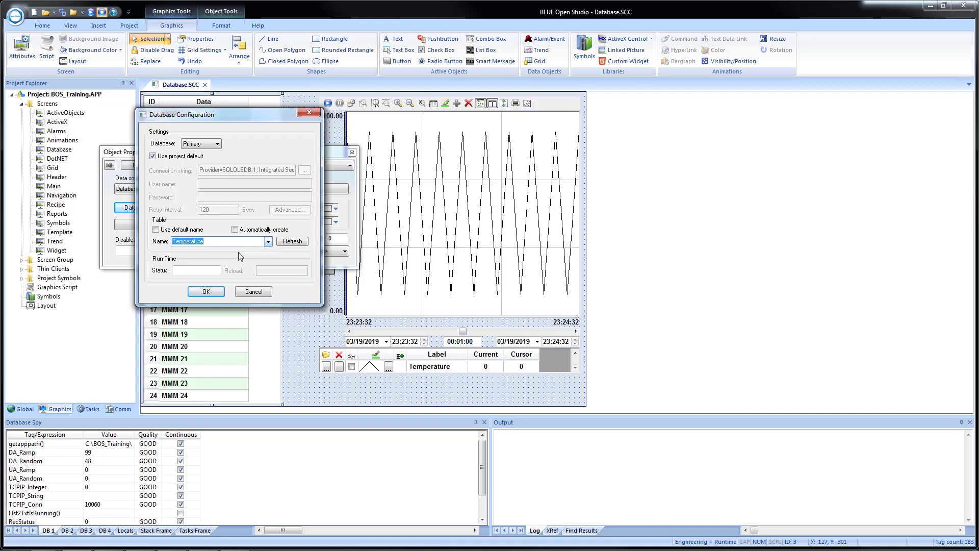
left_click(206, 292)
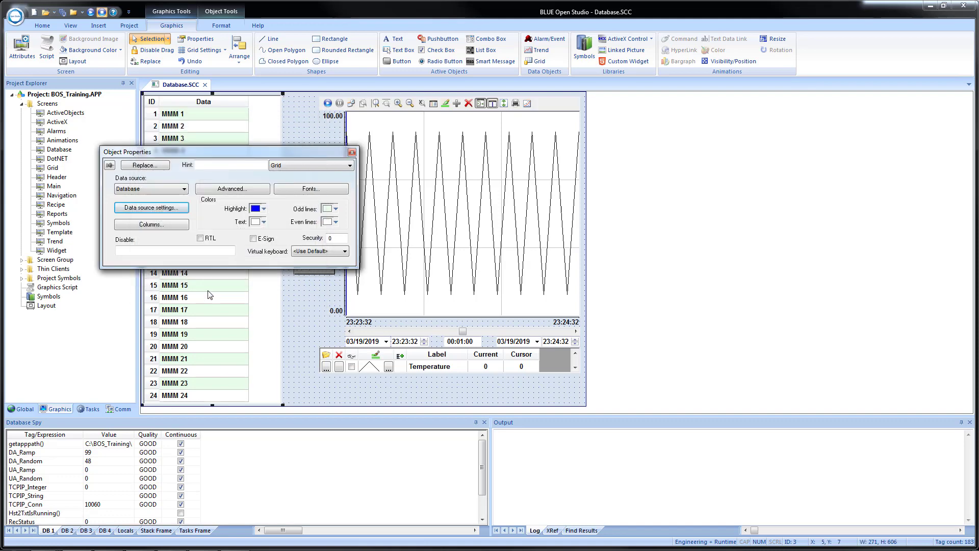
In the grid's column settings, label column 1 Time_Stamp and column 2 DBTemperature
left_click(164, 224)
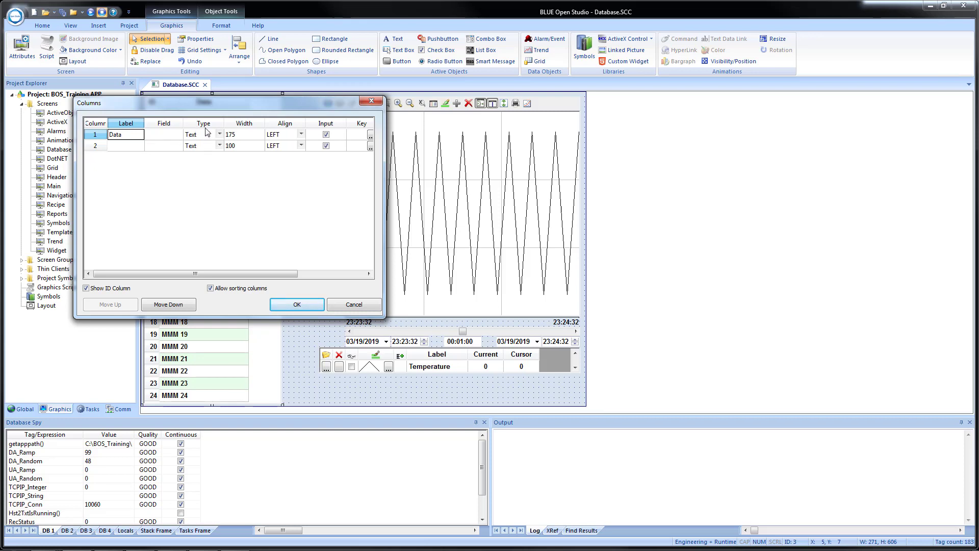
left_click(128, 145)
left_click(129, 136)
type("Teim")
key("BackSpace")
key("BackSpace")
type("ime_Stamp")
key("Return")
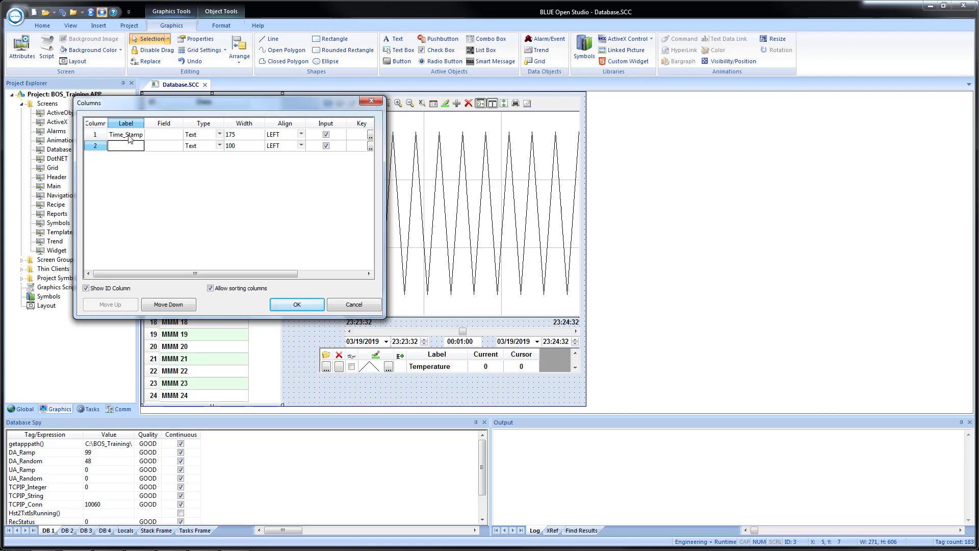
type("DBTemperature")
key("Return")
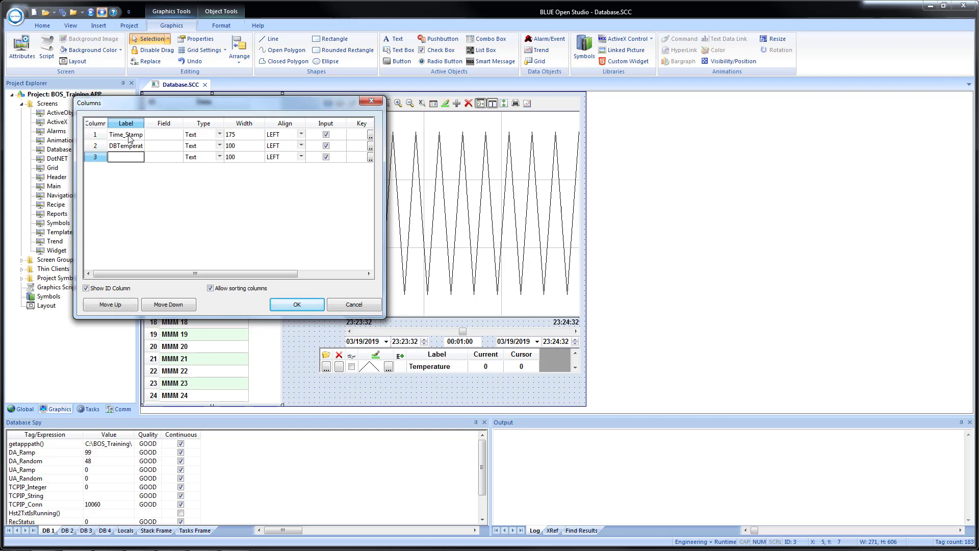
Widen the Label column and copy the labels Time_Stamp and DBTemperature into the Field cells of the same rows
left_click_drag(145, 124, 172, 124)
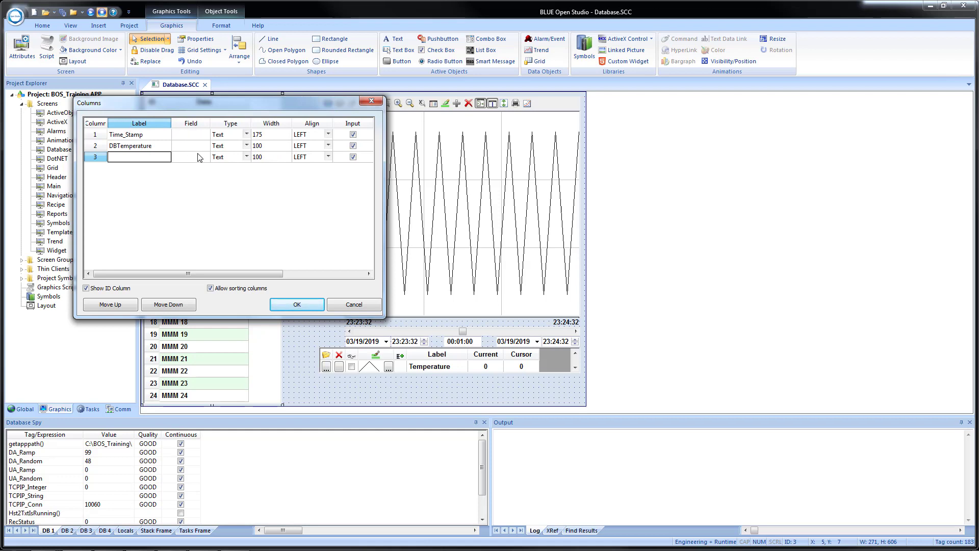
left_click(136, 145)
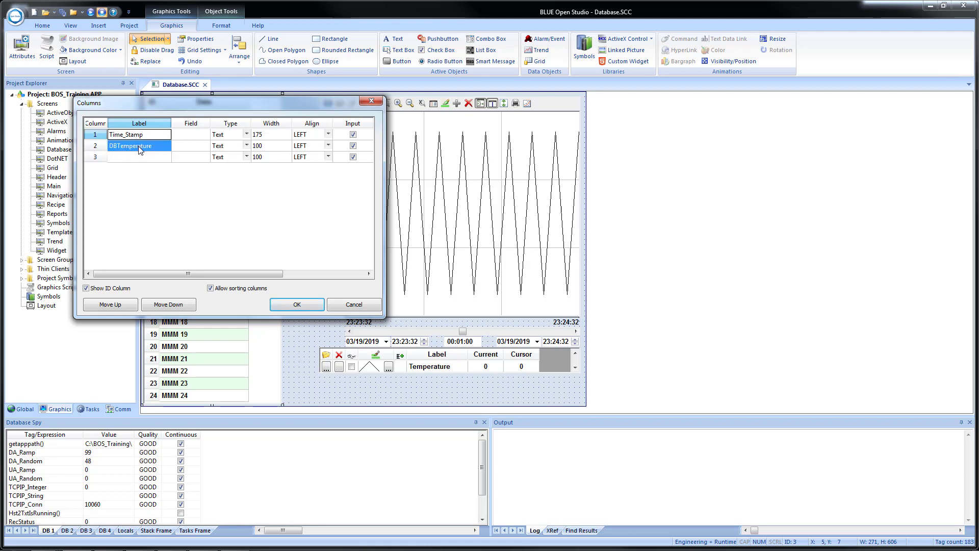
left_click(193, 135)
type("Time_Stamp DBTemperature")
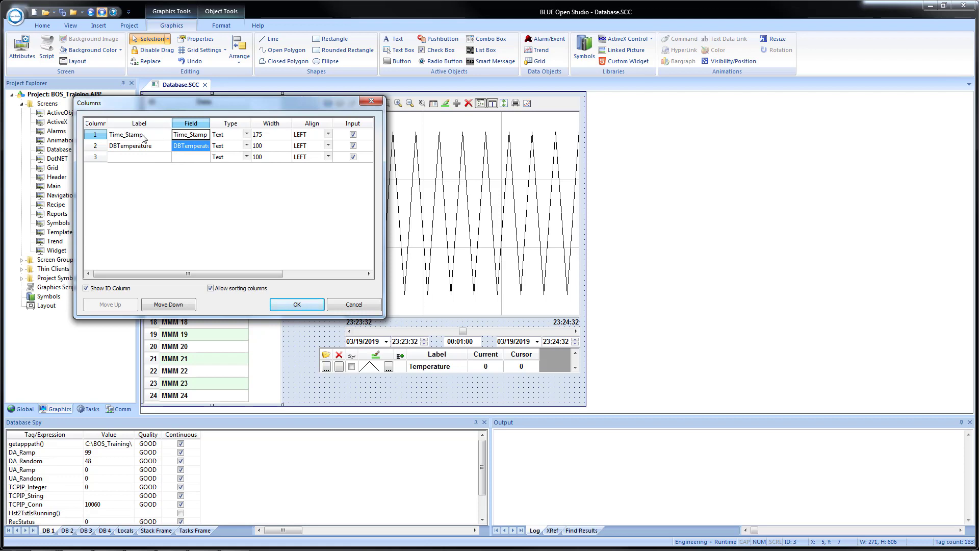
Relabel the grid's two columns as Time Stamp and Temperature, leaving their field names as they are
left_click(132, 138)
left_click(133, 140)
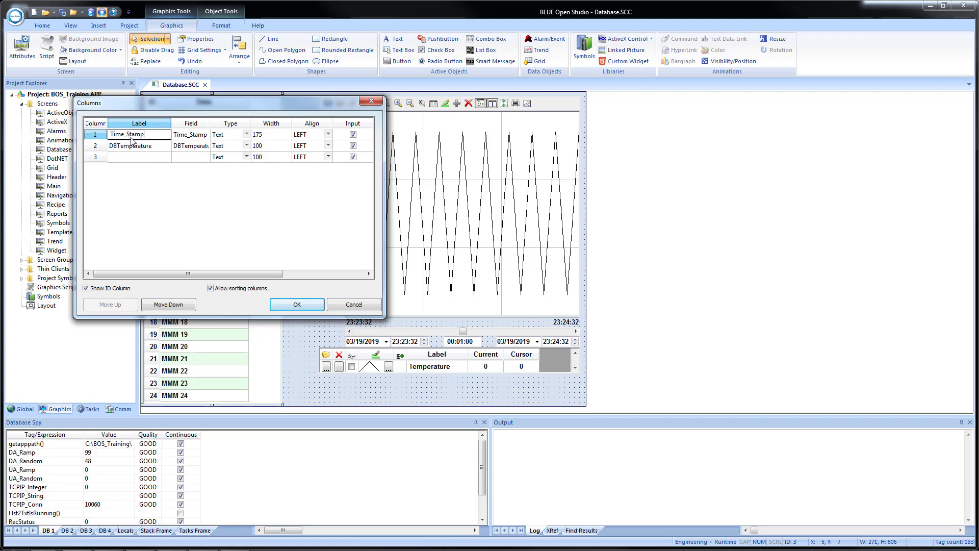
left_click(127, 136)
key("BackSpace")
left_click(119, 152)
left_click(120, 153)
key("BackSpace")
key("BackSpace")
key("BackSpace")
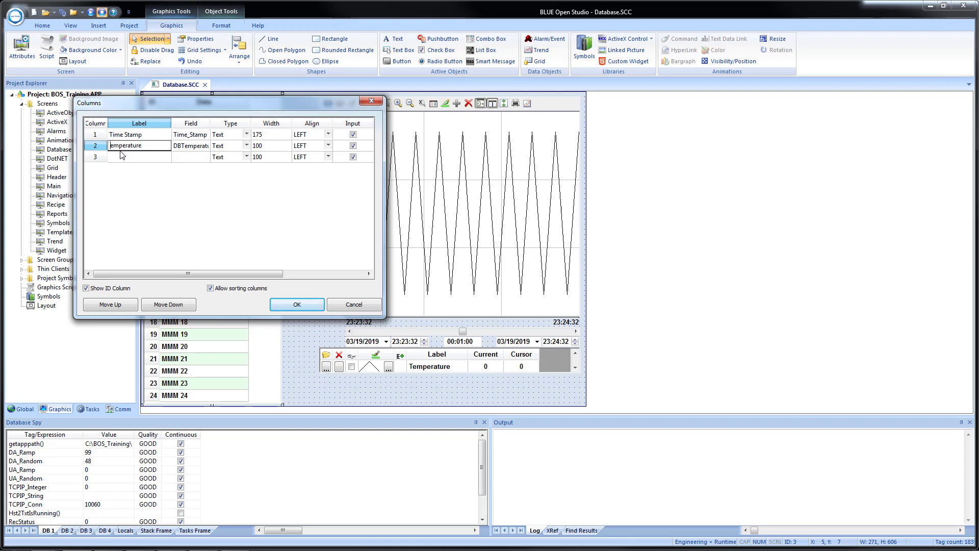
type("T")
left_click(123, 155)
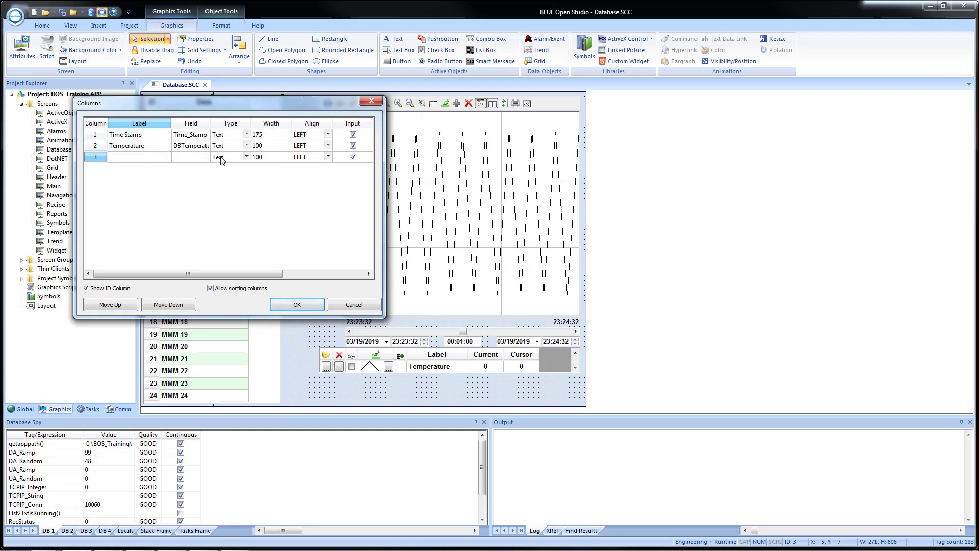
Set the Temperature column's type to Numeric, keep Time Stamp as Text, and disable input for both columns
left_click(247, 148)
left_click(246, 148)
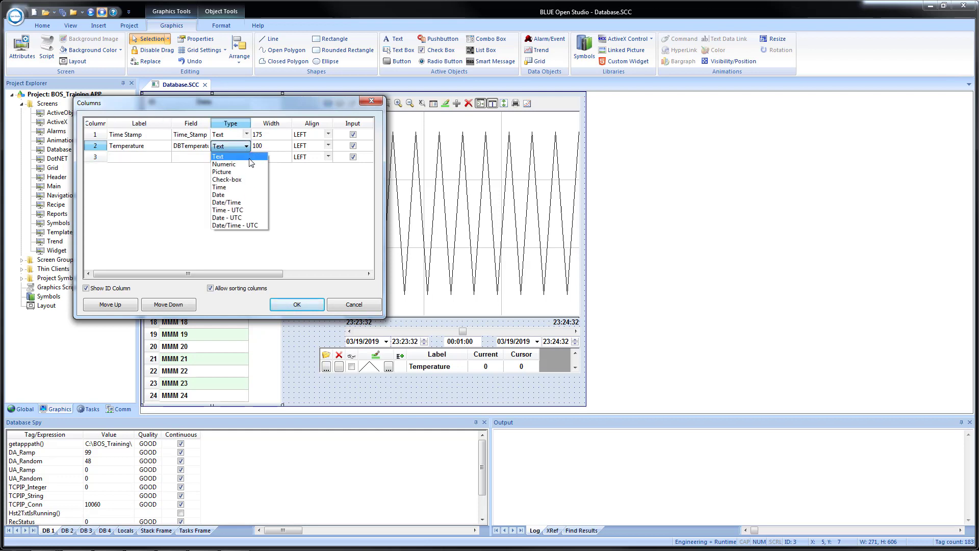
left_click(249, 162)
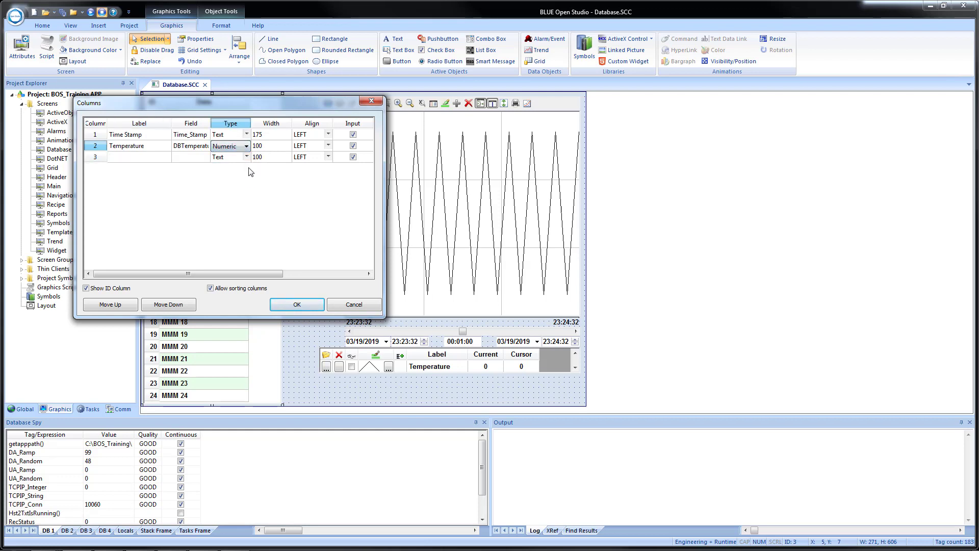
left_click(353, 135)
left_click(353, 146)
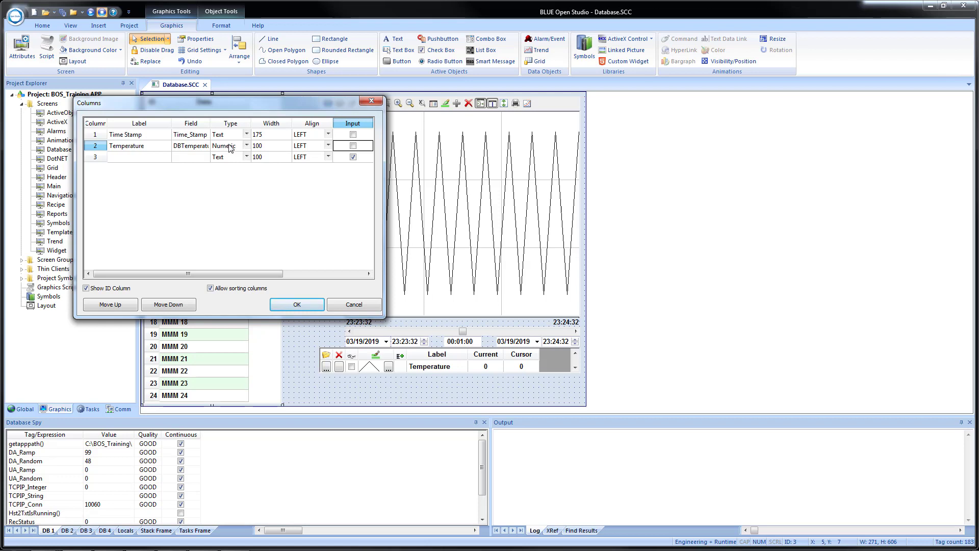
left_click(245, 135)
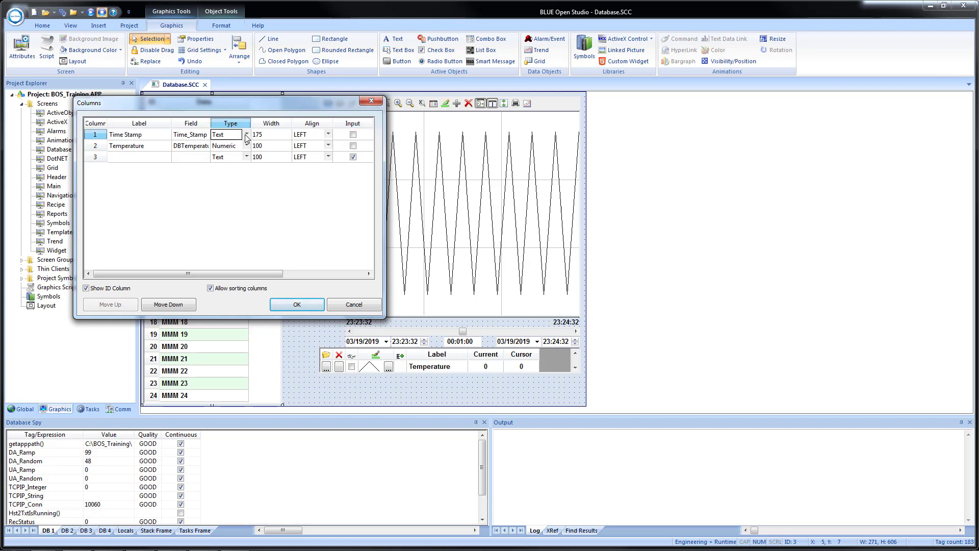
left_click(247, 134)
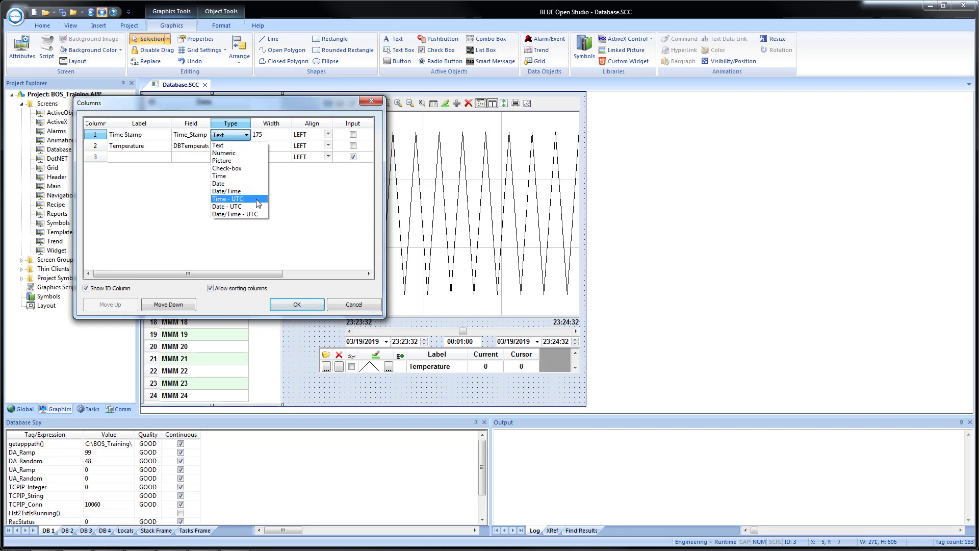
left_click(225, 138)
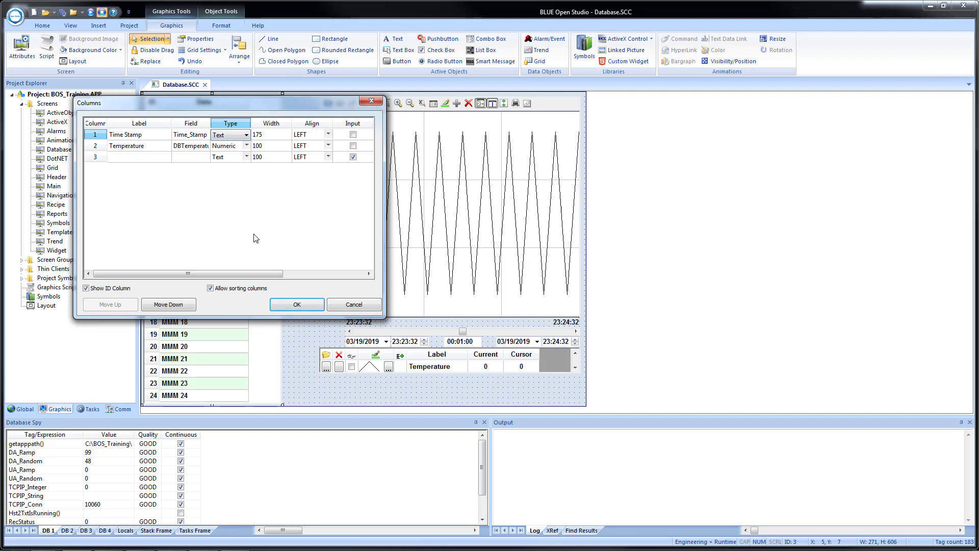
left_click(295, 305)
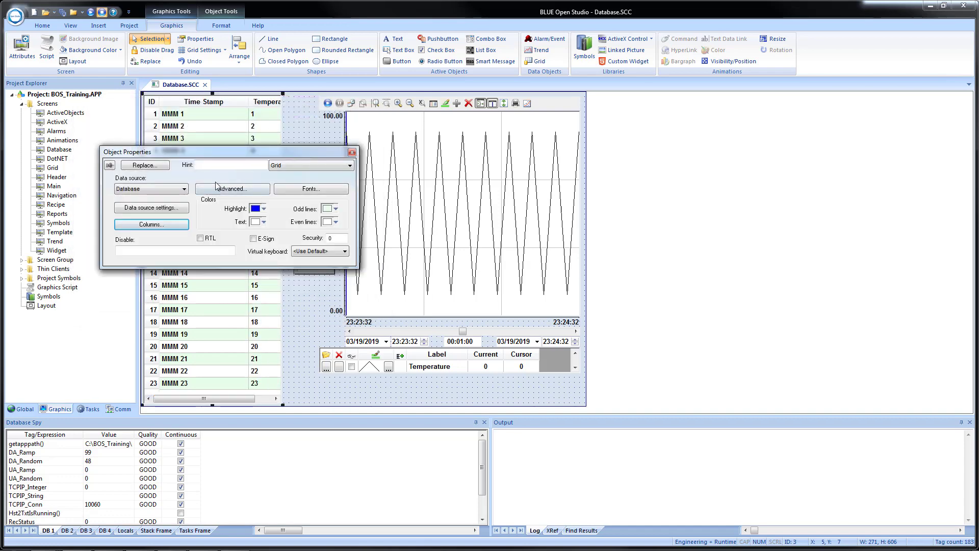
In the grid's advanced settings, assign GridNumRows3 as the number of rows and create it as a new tag
left_click(217, 189)
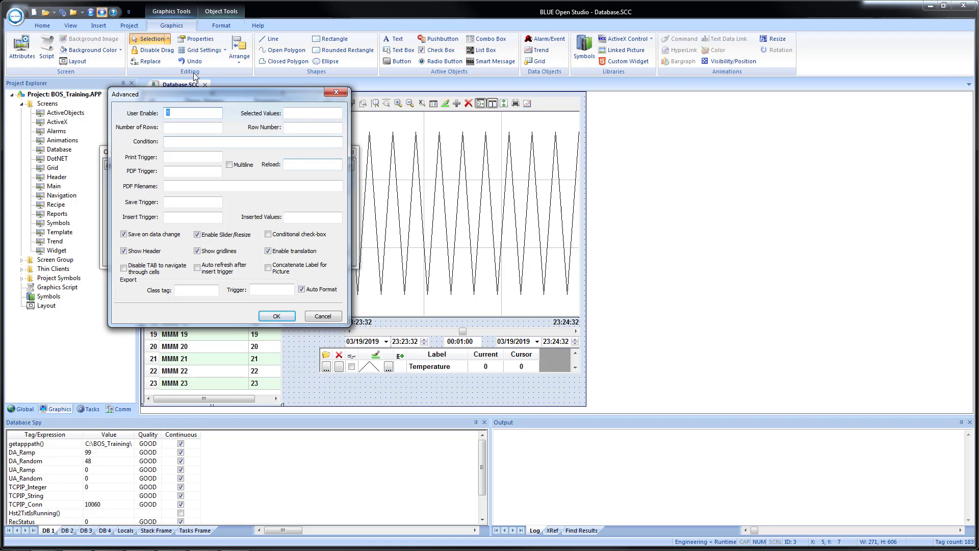
left_click(193, 129)
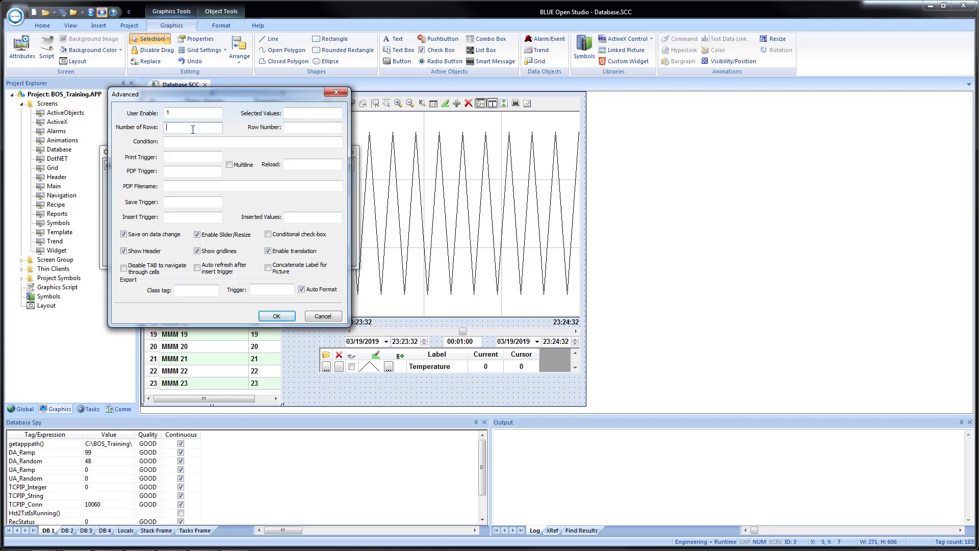
type("GridNumRows3")
left_click(301, 126)
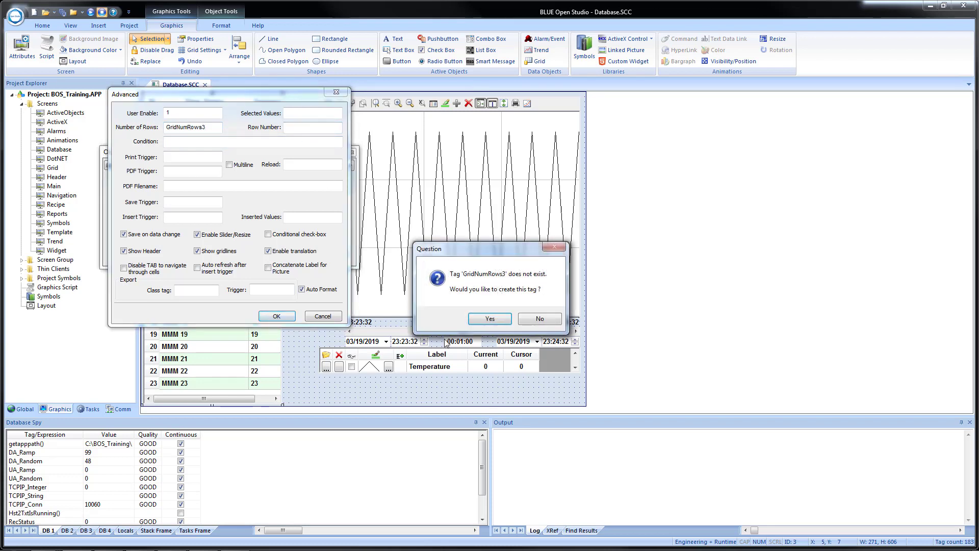
left_click(489, 319)
left_click(207, 254)
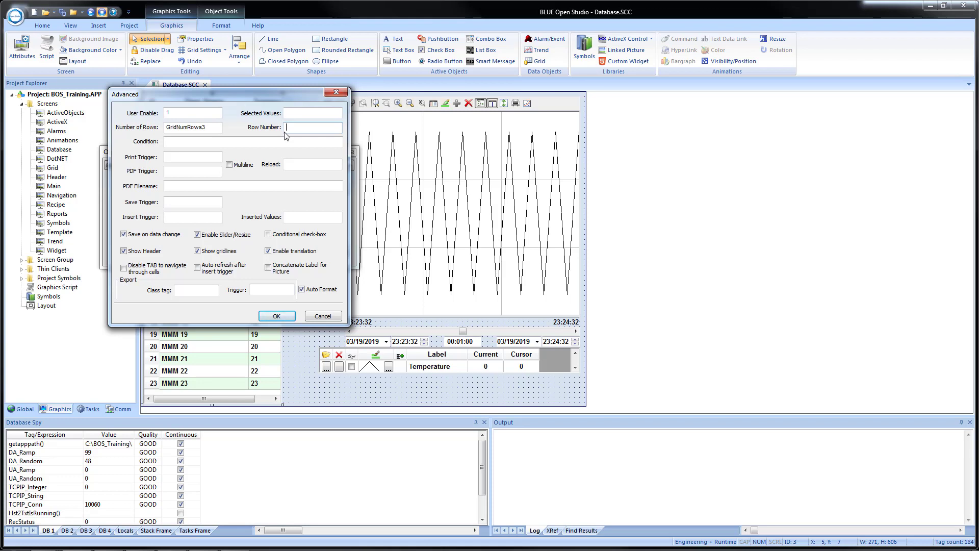
Assign GridRowNum3 as the grid's row number and create it as an Integer tag with Server scope
type("GridRowNum3")
left_click(232, 140)
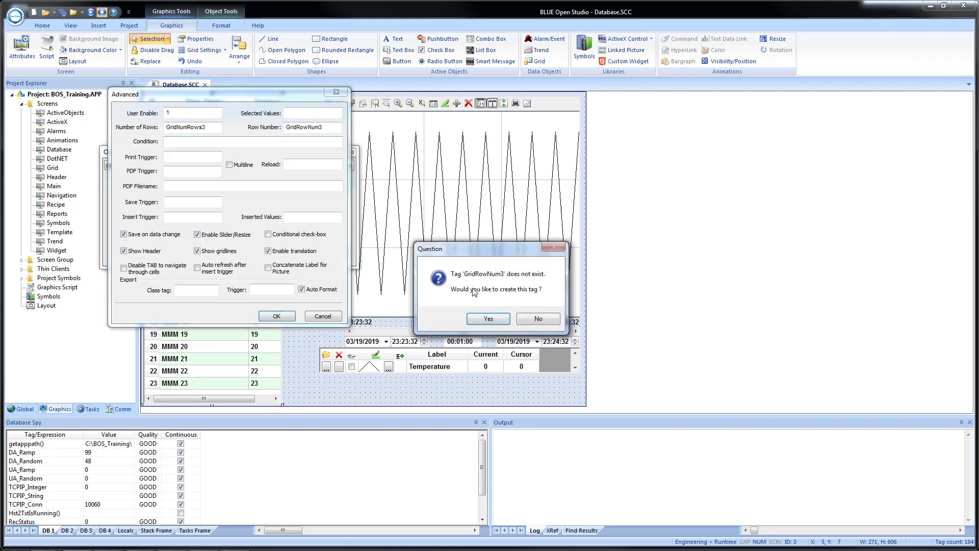
left_click(488, 319)
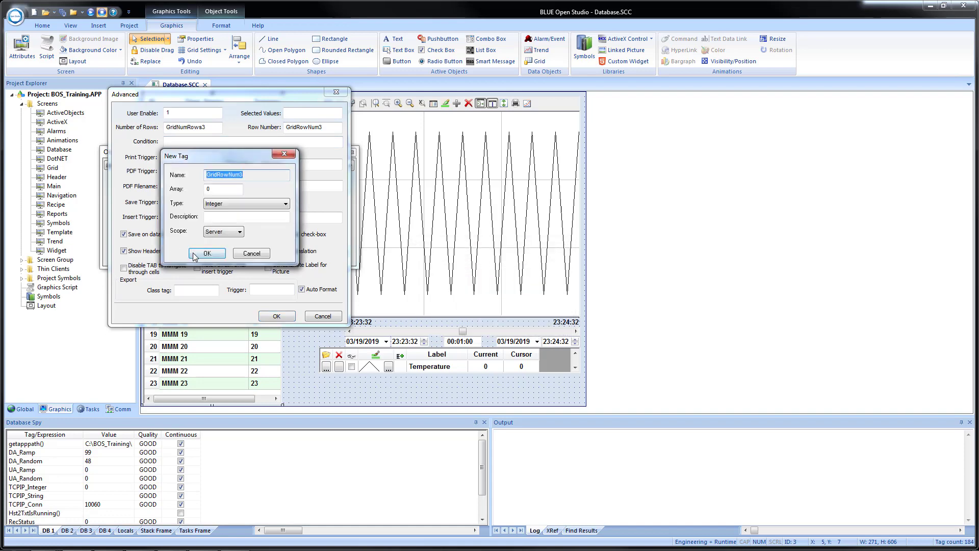
left_click(206, 253)
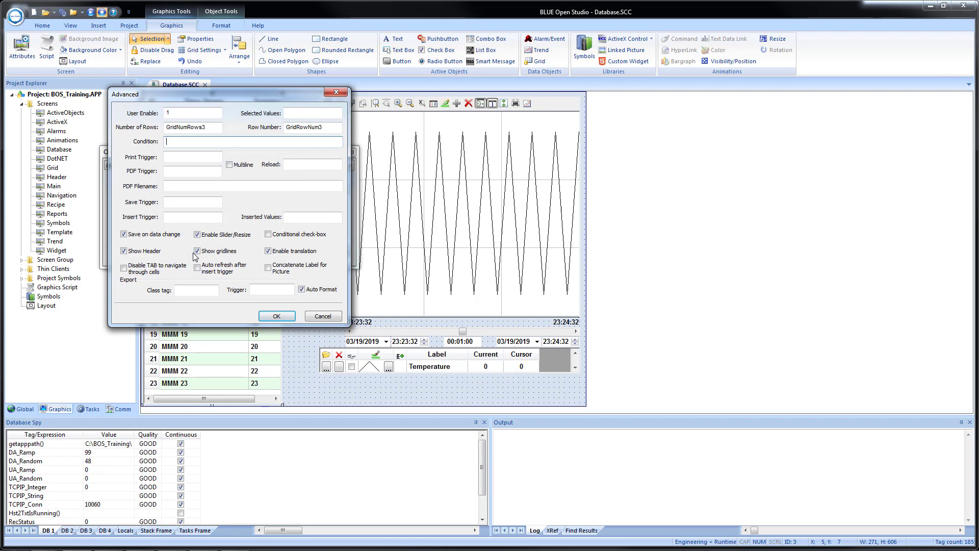
Assign GridRefresh3 as the grid's reload tag, create it as an Integer tag with Server scope, and close the grid's properties
left_click(307, 164)
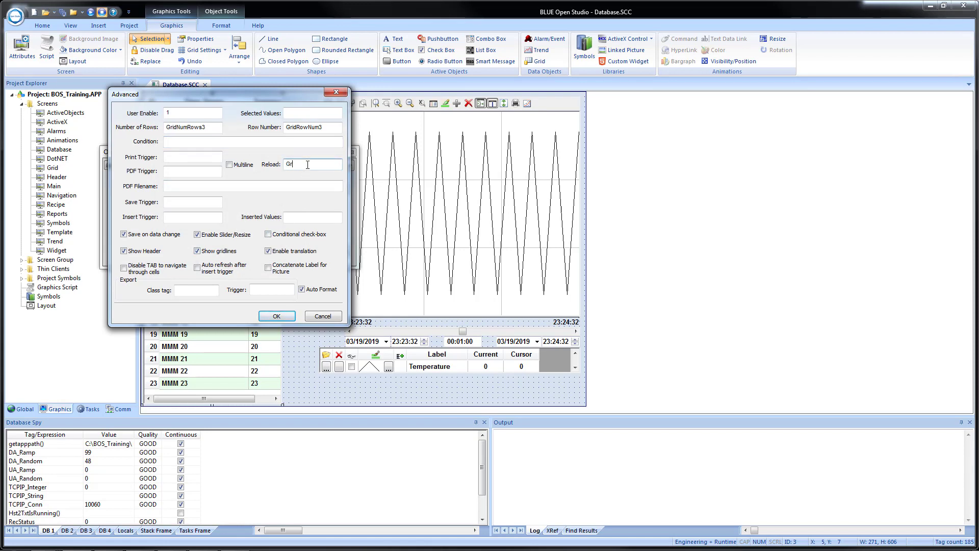
type("GridRefresh3")
left_click(307, 186)
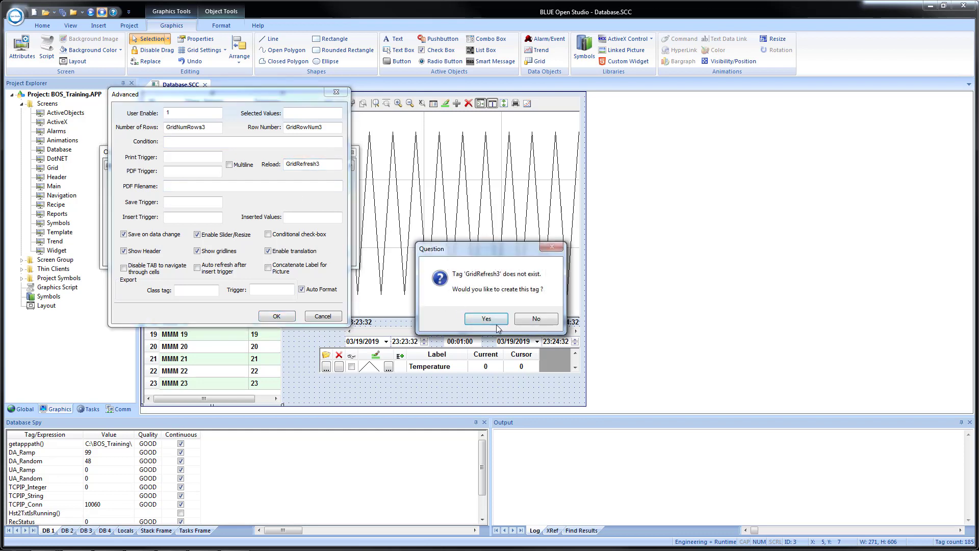
left_click(488, 319)
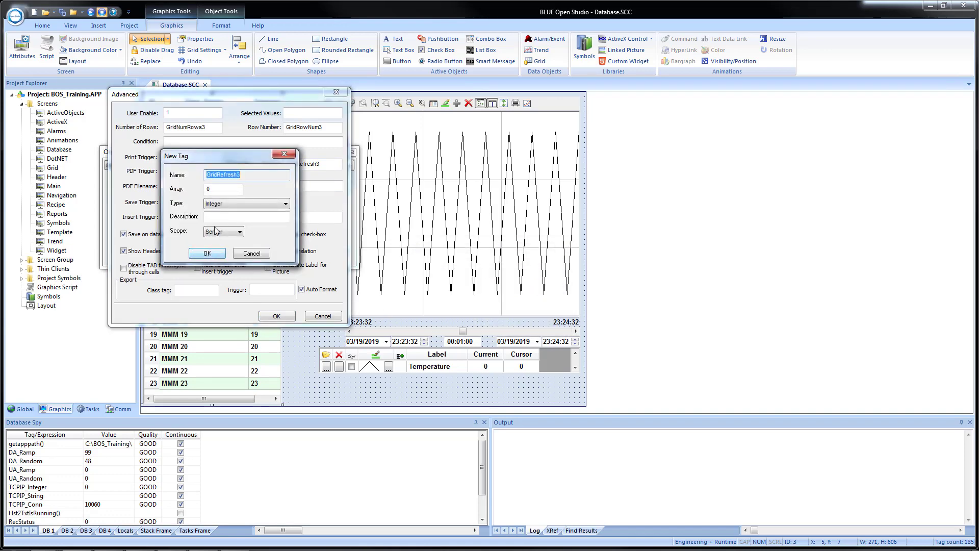
left_click(206, 253)
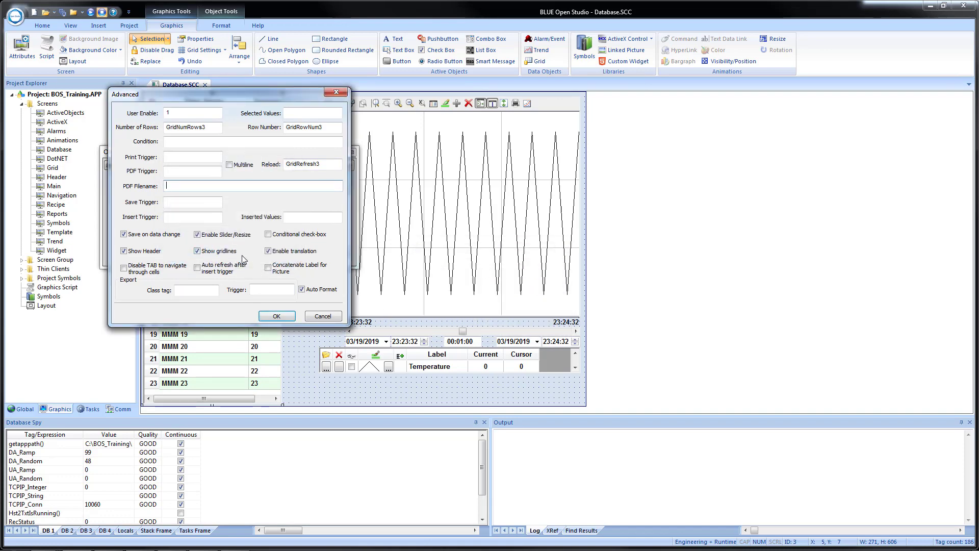
left_click(276, 316)
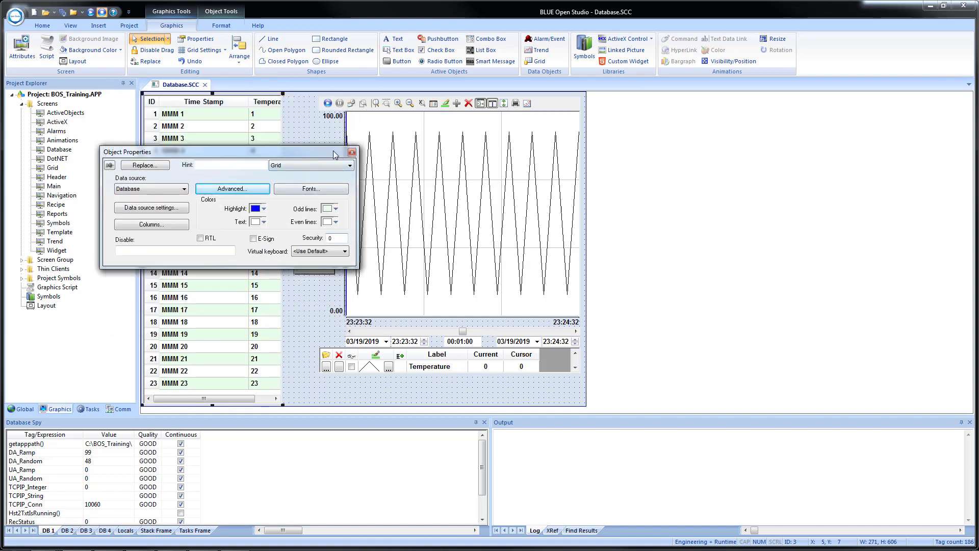
left_click(352, 152)
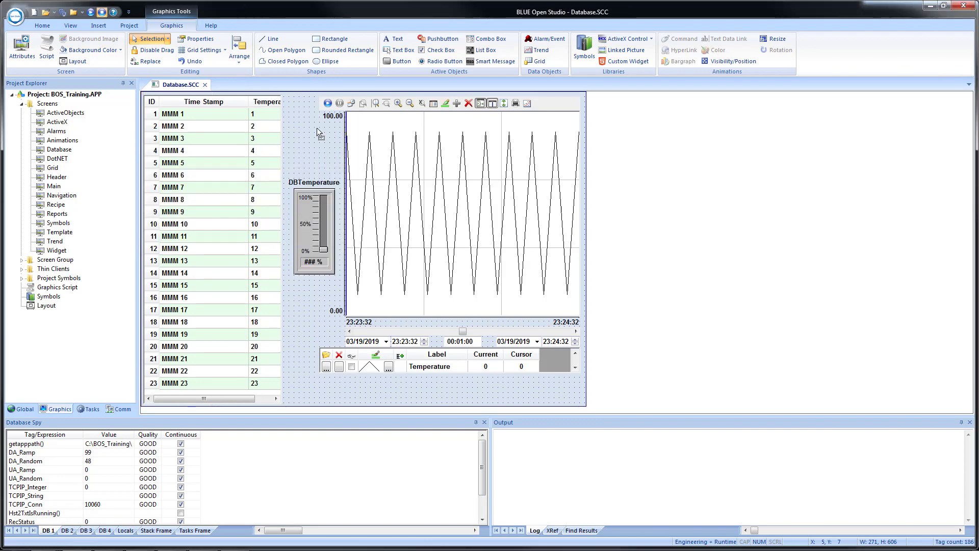
Reopen the grid's column settings and set the Time Stamp column's width to 100
left_click(318, 134)
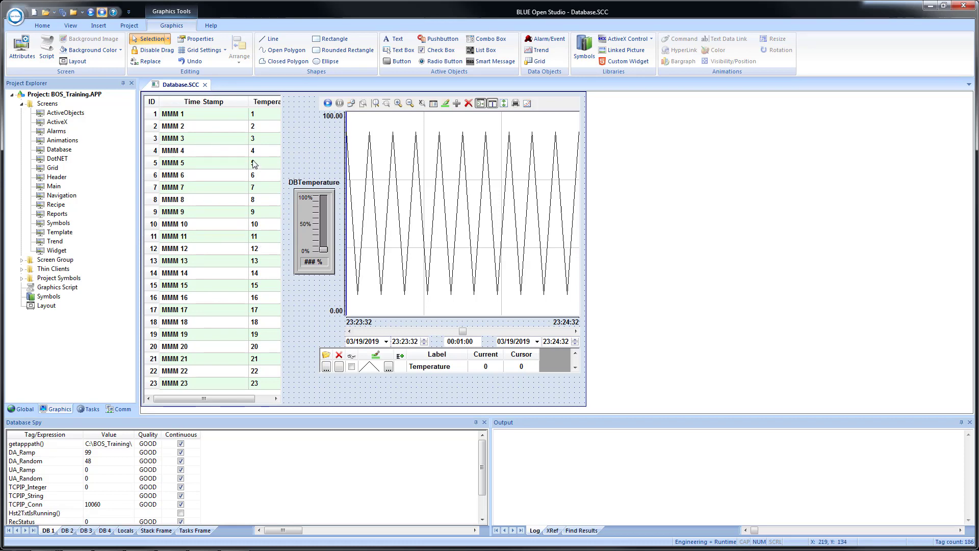
double_click(202, 205)
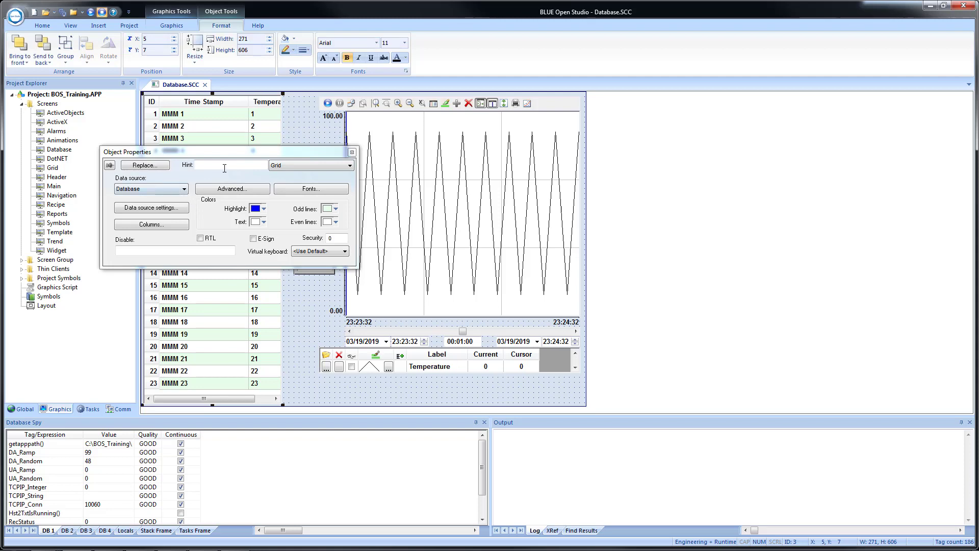
left_click(152, 225)
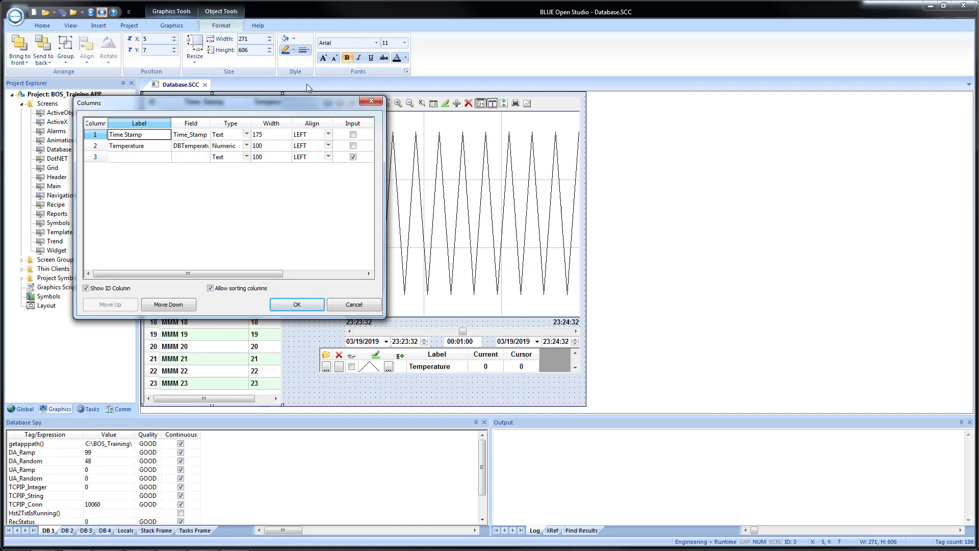
left_click(273, 135)
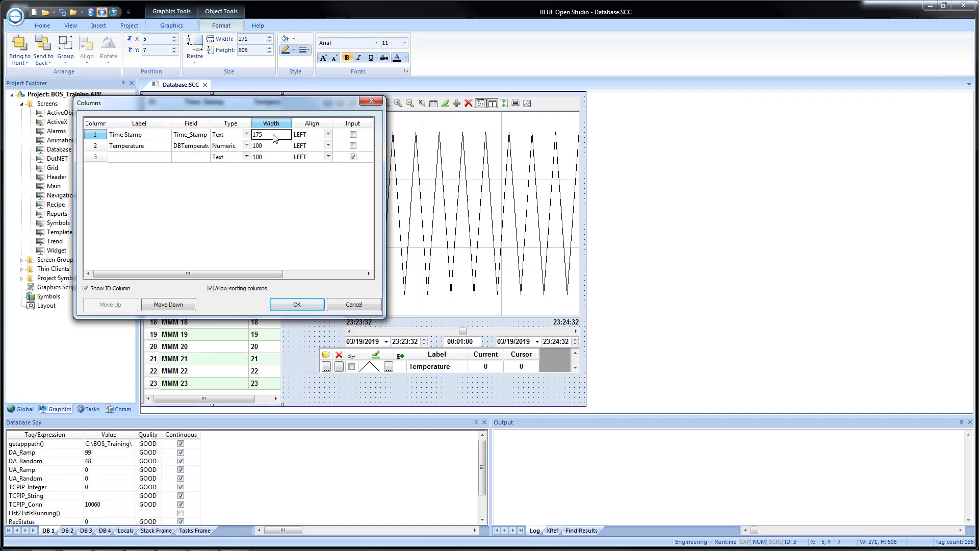
type("100")
left_click(296, 305)
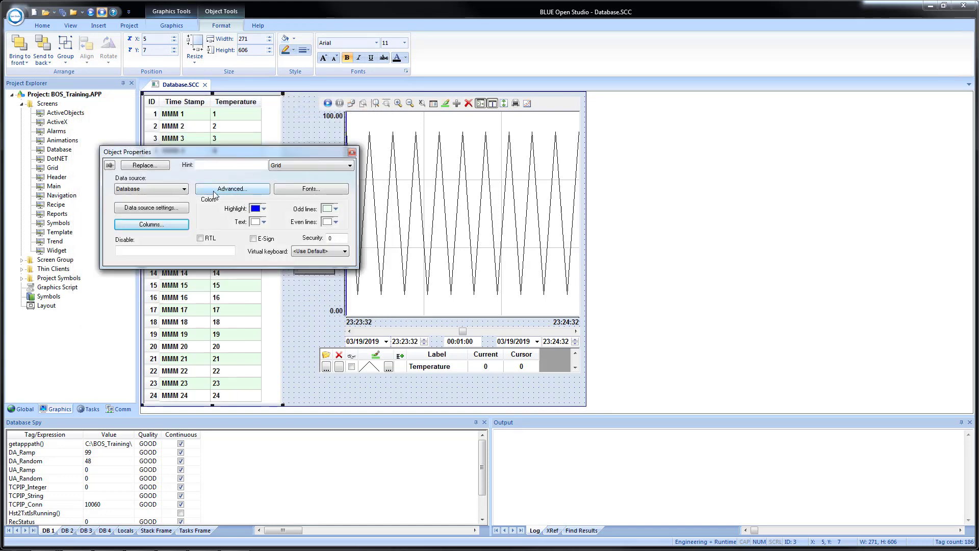
Set the Time Stamp column's width to 125 in the grid's column settings
left_click(128, 227)
left_click(270, 134)
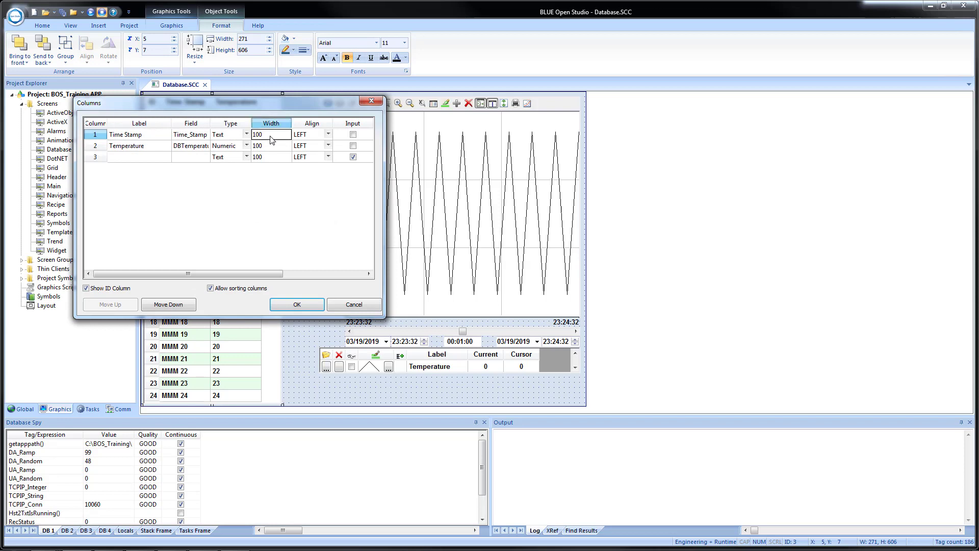
type("125")
left_click(297, 305)
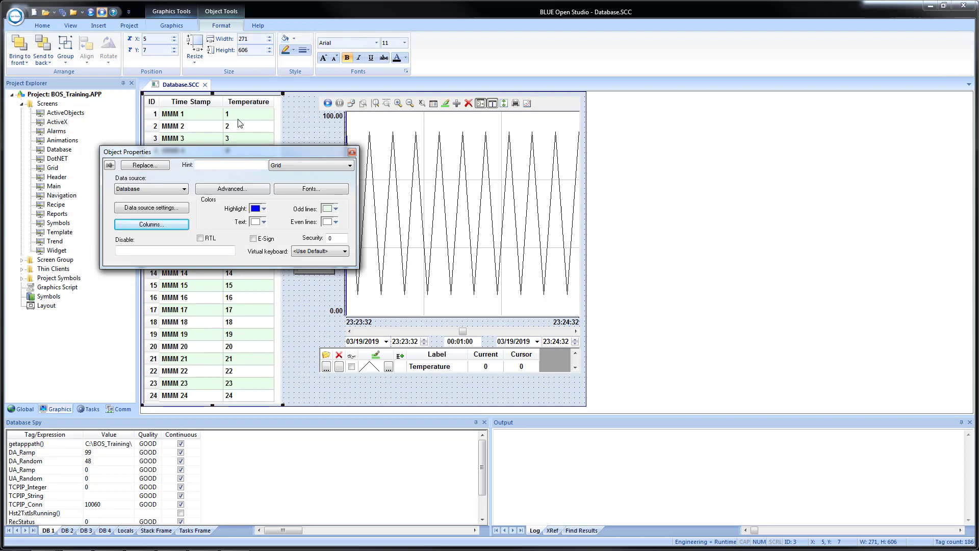
Set the grid's Temperature column width to 75 and Time Stamp column width to 150, and close the properties
left_click(151, 225)
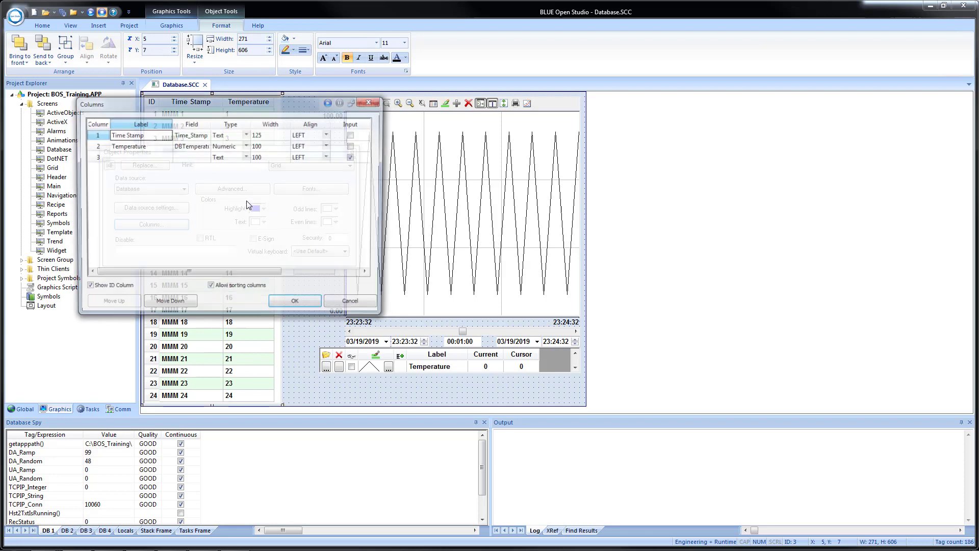
left_click(272, 147)
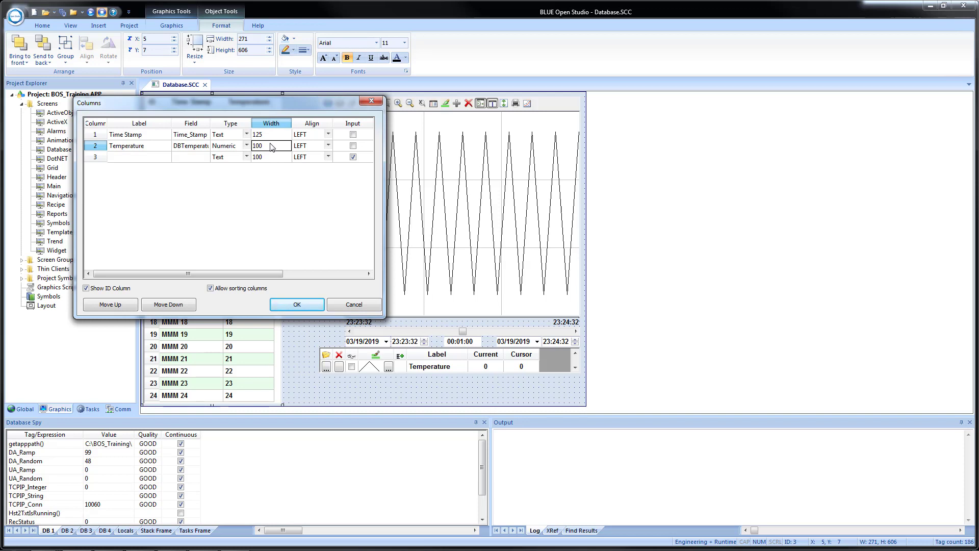
type("75")
left_click(270, 136)
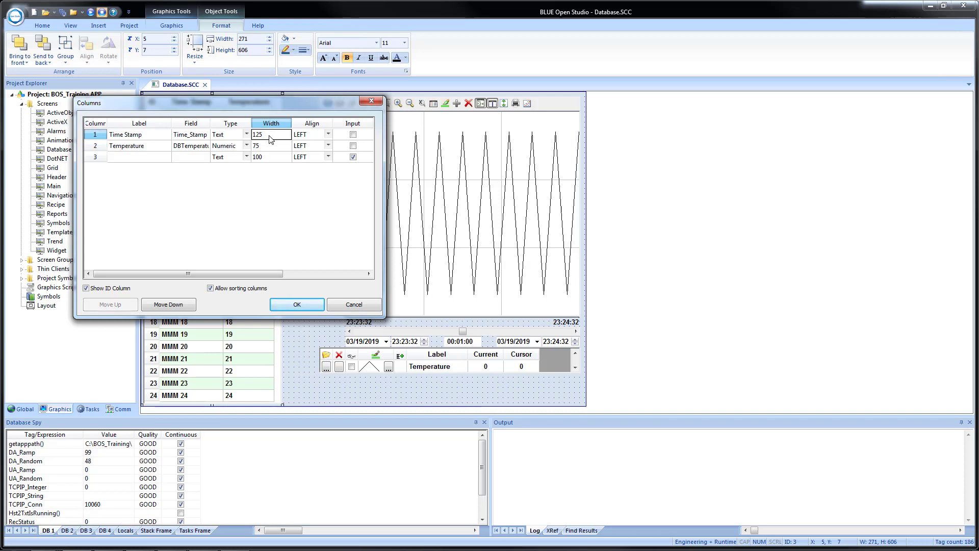
type("150")
left_click(284, 304)
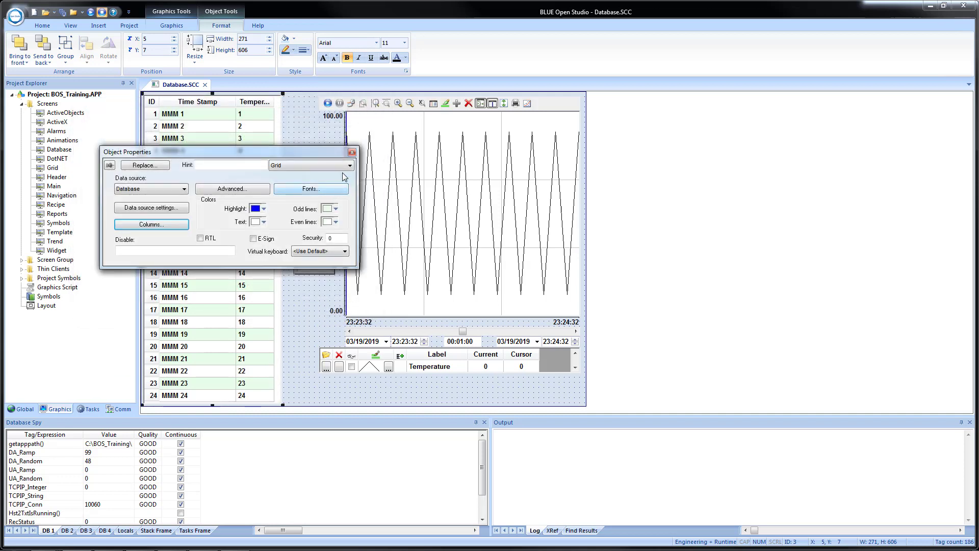
left_click(352, 152)
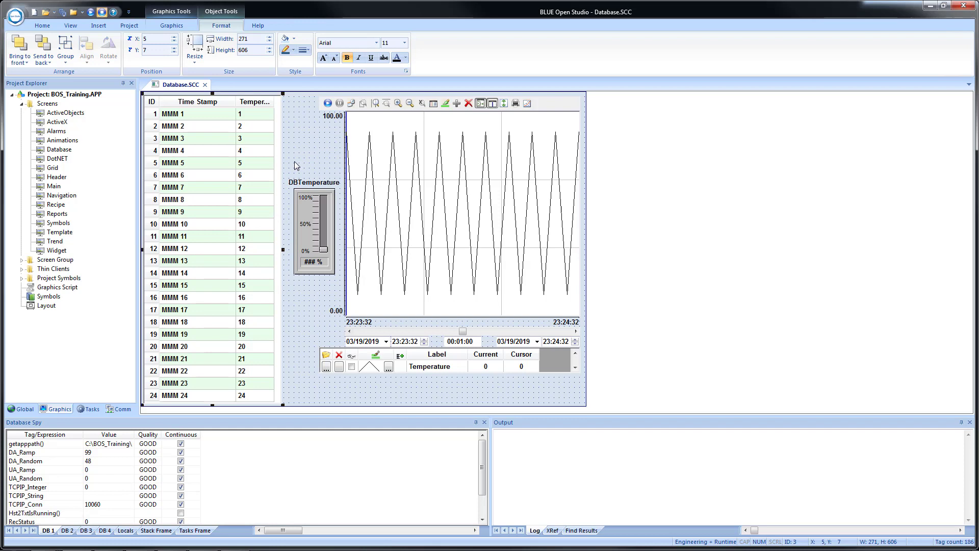
Add a button between the grid and the trend, below the DBTemperature slider, and caption it "Refresh Grid" on two lines
left_click(172, 26)
left_click(402, 61)
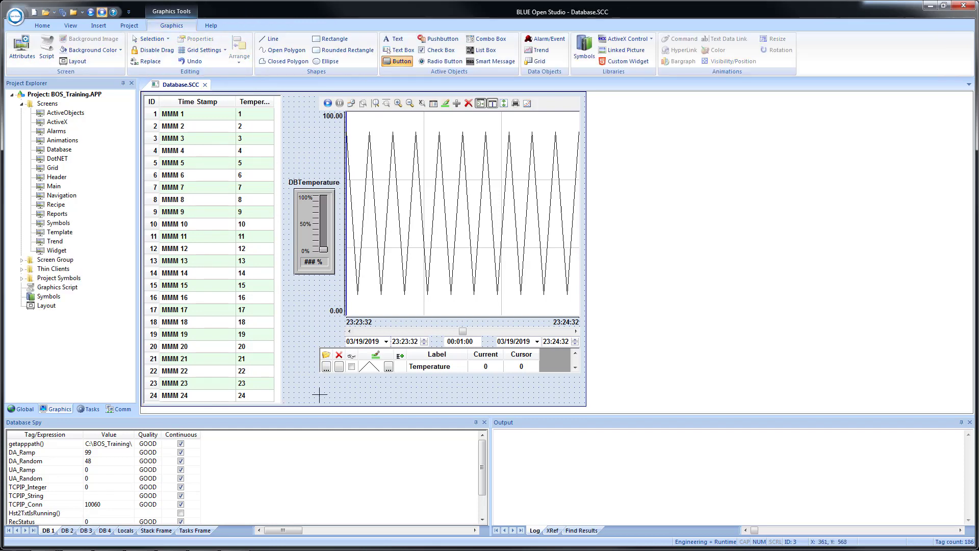
left_click(286, 375)
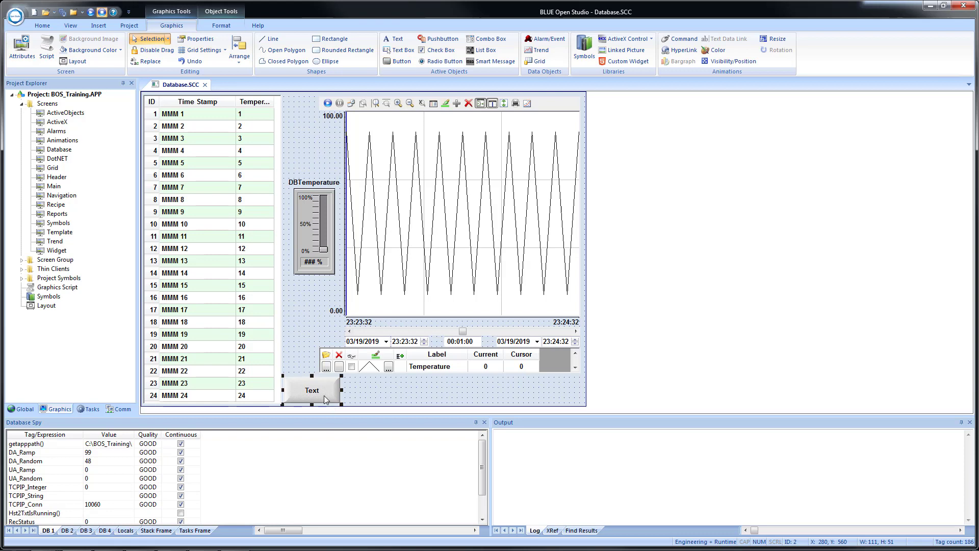
double_click(322, 393)
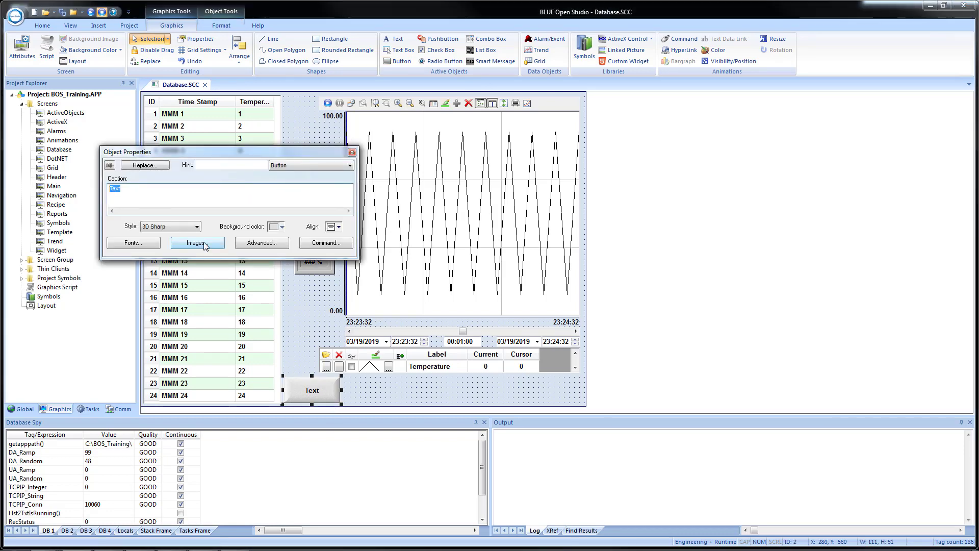
type("Refresh")
key("Return")
type("Grid")
Give the Refresh Grid button an On Up VBScript command "$GridRefresh3 = $GridRefresh3 + 1" and close its properties
left_click(328, 243)
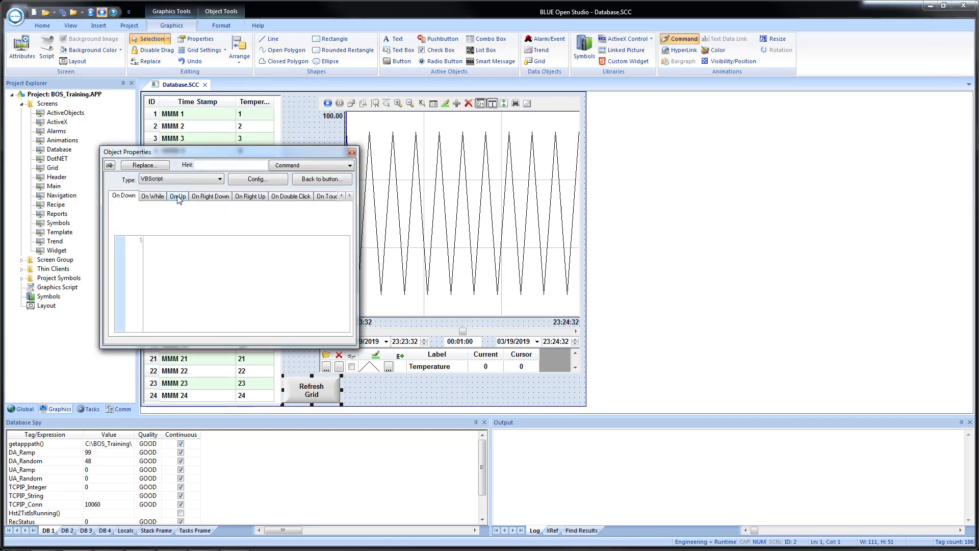
left_click(177, 197)
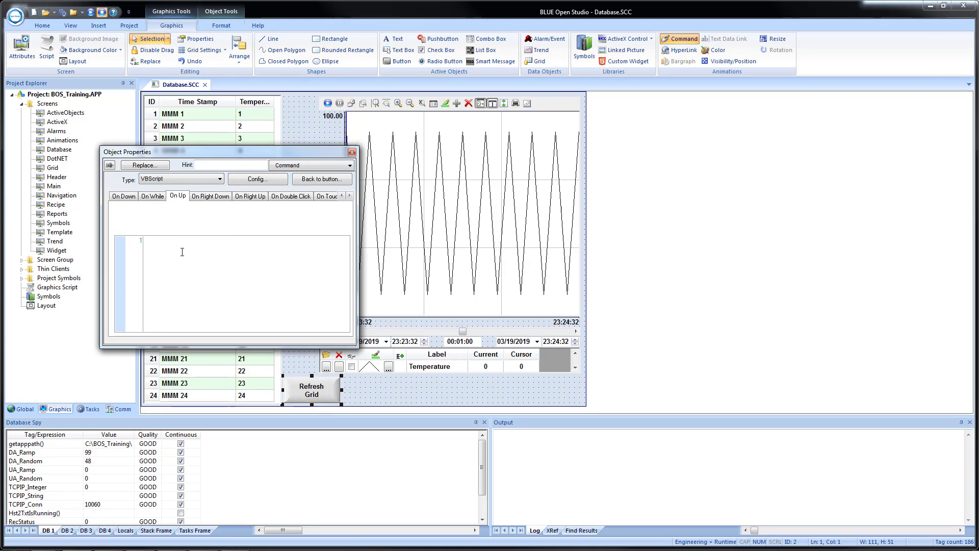
type("$grid")
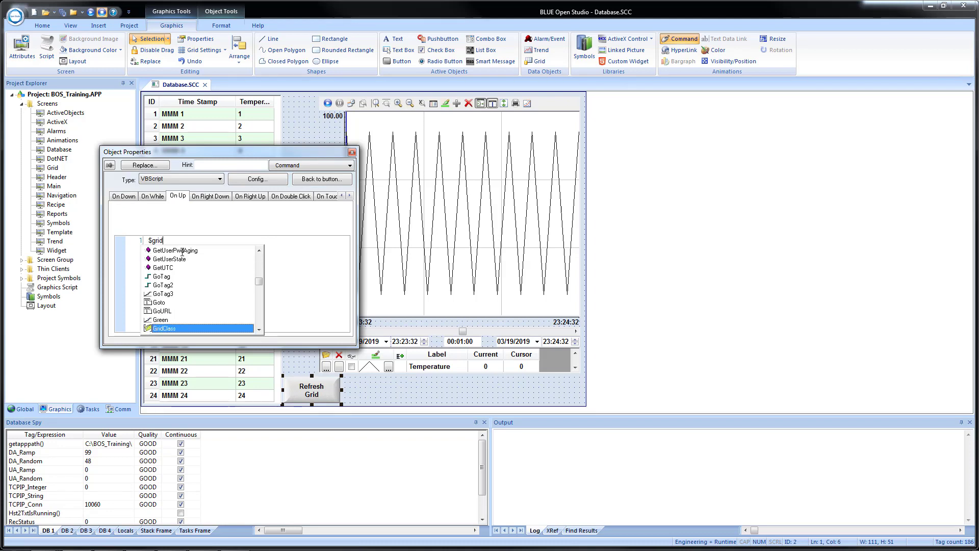
type("Refresh3")
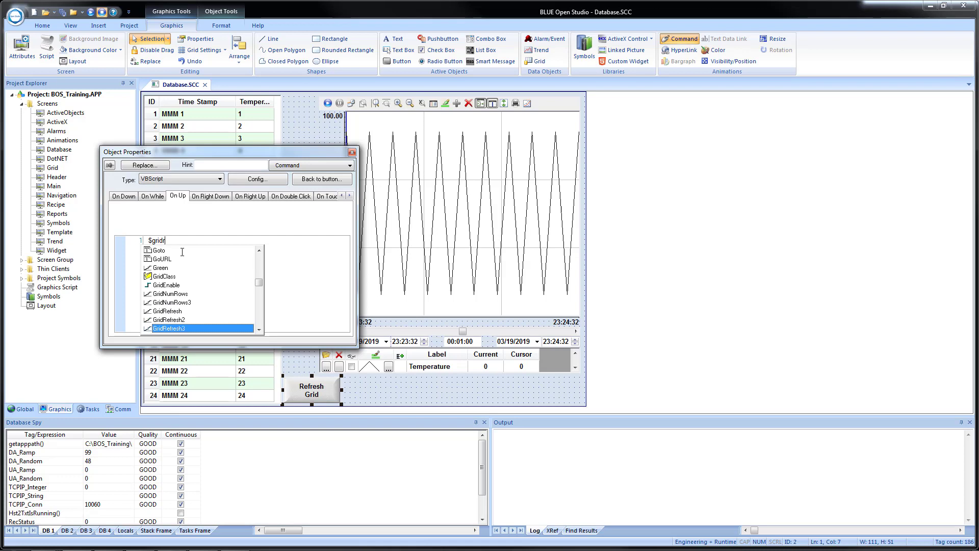
type(" = ")
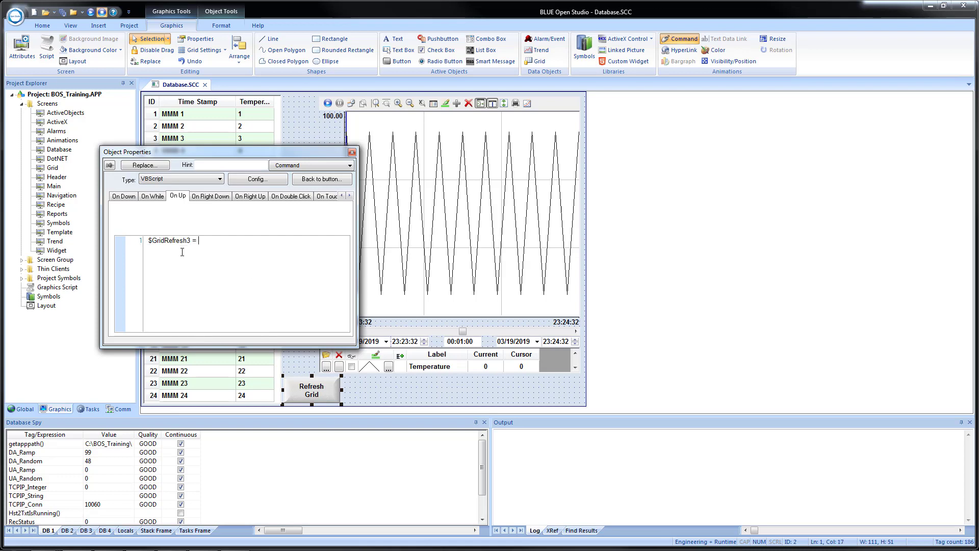
type("$grid")
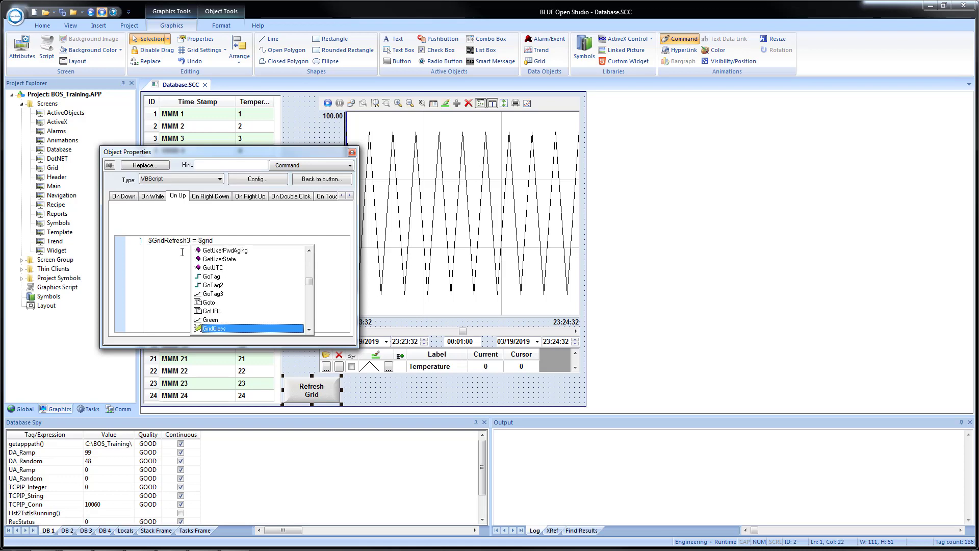
type("Refresh3 + 1")
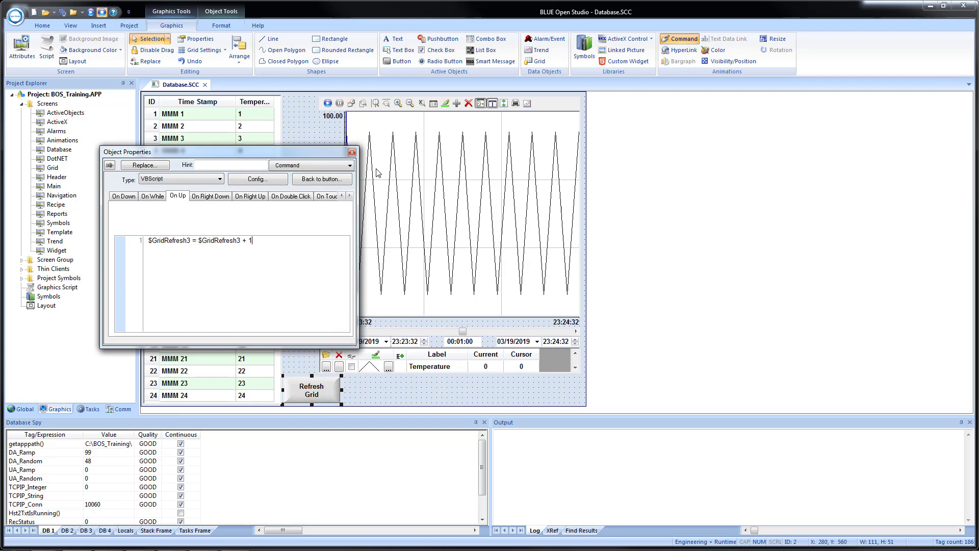
left_click(352, 153)
left_click(352, 153)
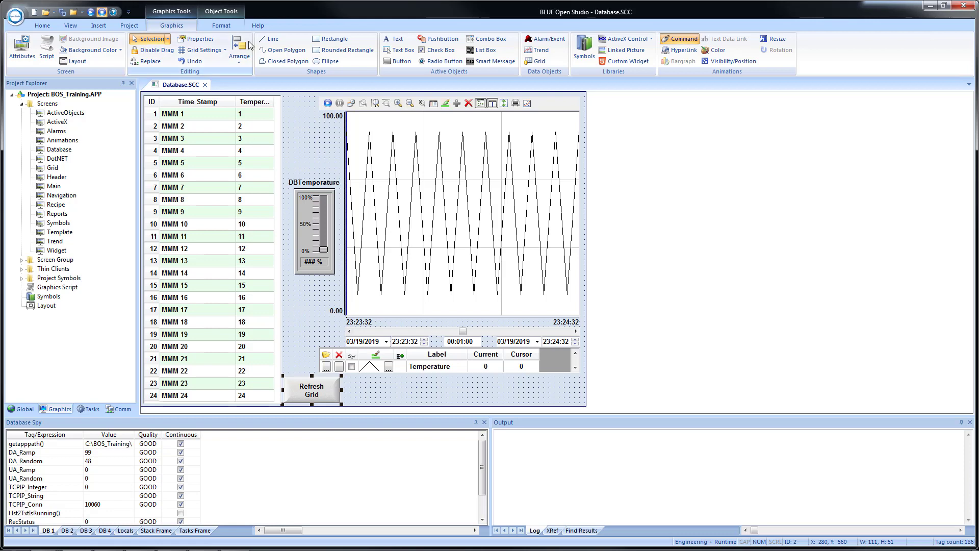
Draw a rectangle about 401 by 41 beside the Refresh Grid button and caption its first line "Number of Rows: {GridNumRows3}"
left_click(318, 45)
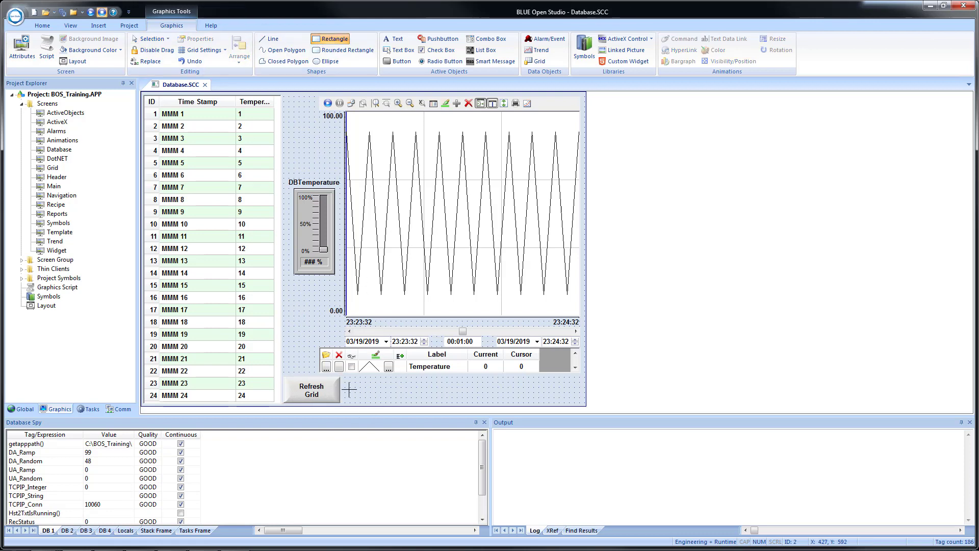
left_click_drag(355, 382, 562, 405)
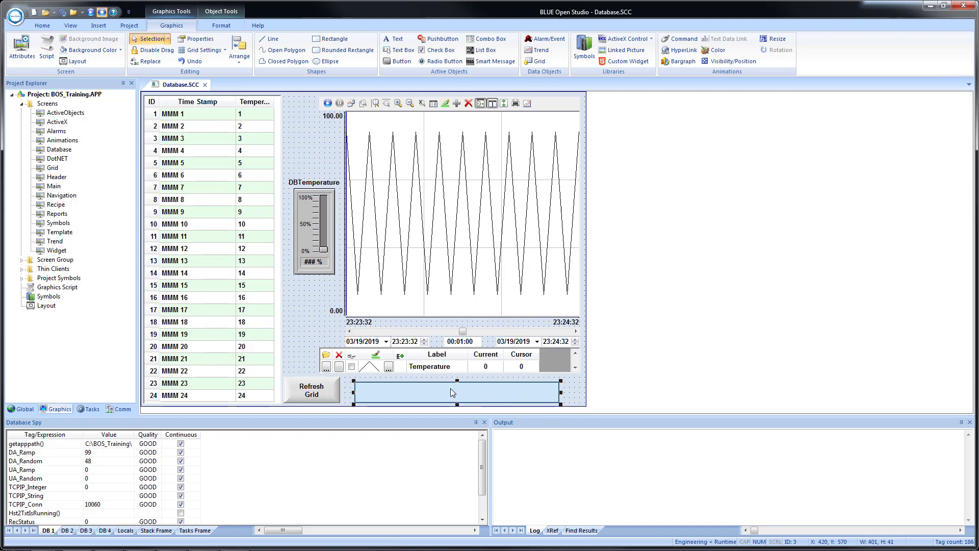
double_click(451, 389)
left_click(170, 246)
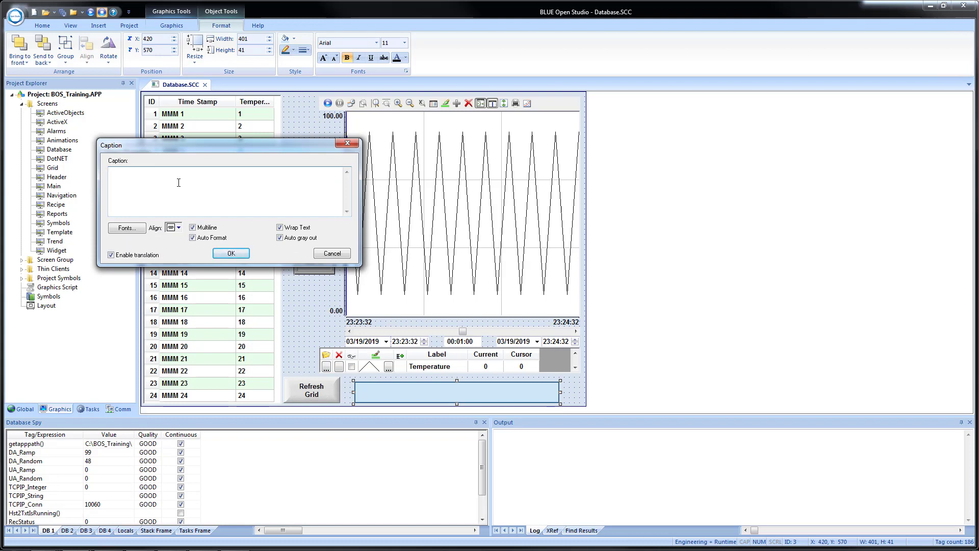
type("Number ")
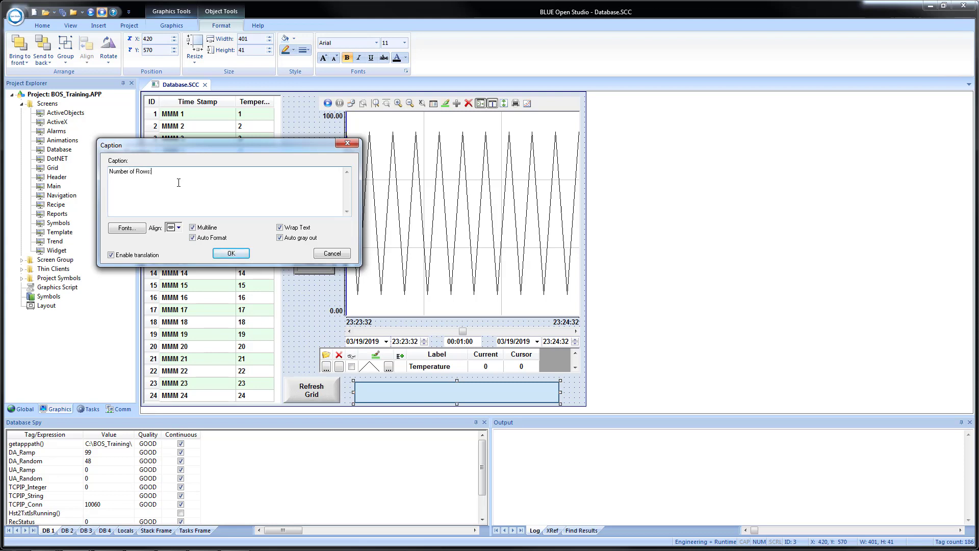
type("of Rows: {}")
type("GridRow")
key("BackSpace")
key("BackSpace")
key("BackSpace")
type("Nu")
type("mRows3} ")
Add a second caption line "Selected Row: {GridRowNum3}" to the rectangle, accept it and close the properties
type("Selected ")
type("Row")
type(": {")
type("Gr")
type("idRowN")
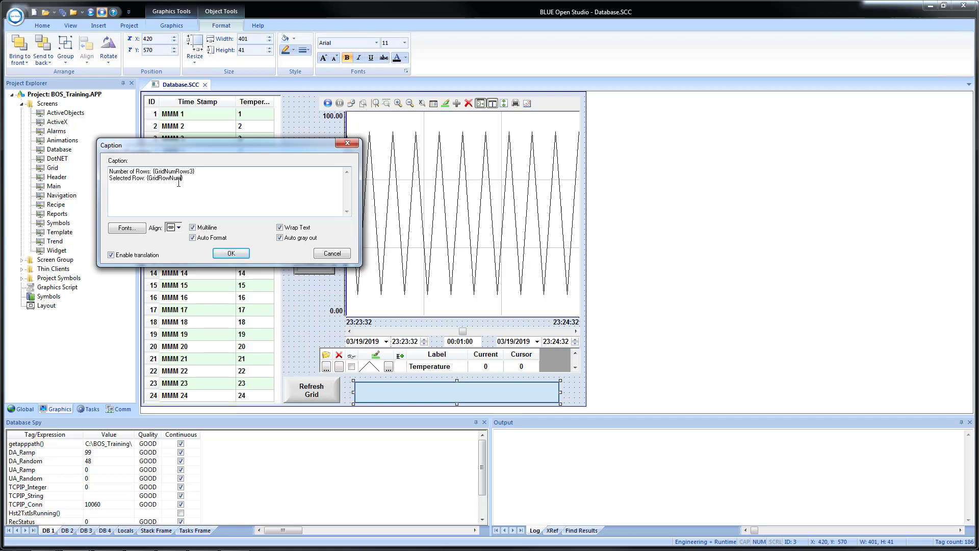
left_click(231, 254)
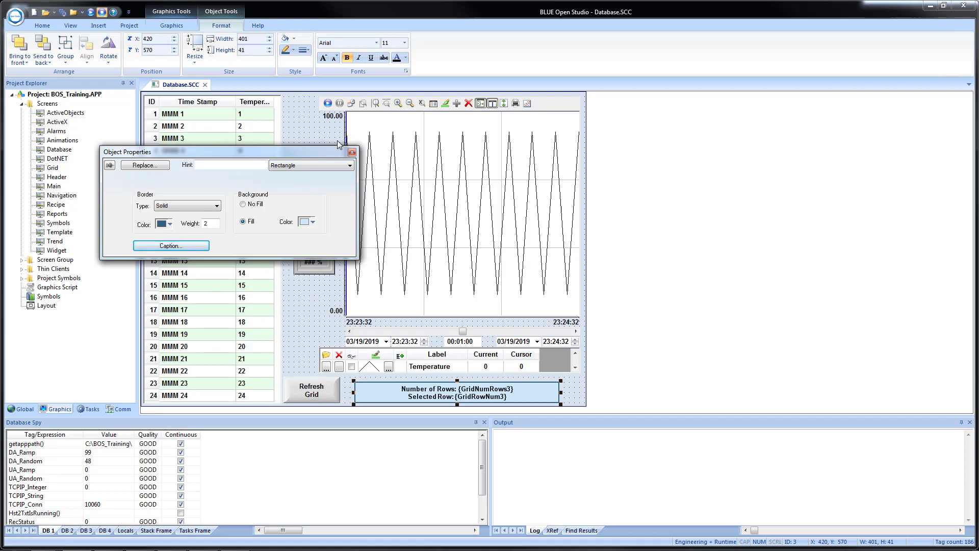
left_click(351, 152)
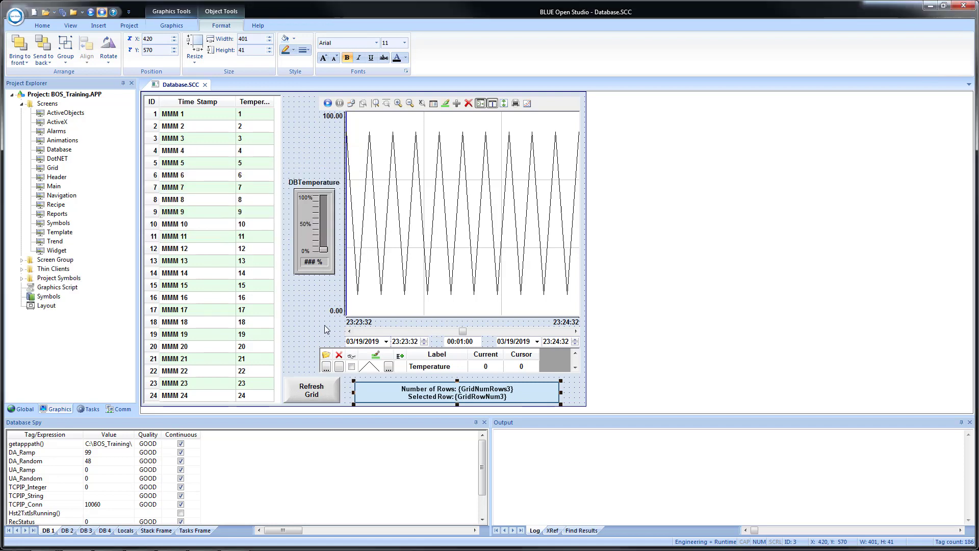
Save and close the Database screen, and run the project
left_click(62, 13)
left_click(204, 85)
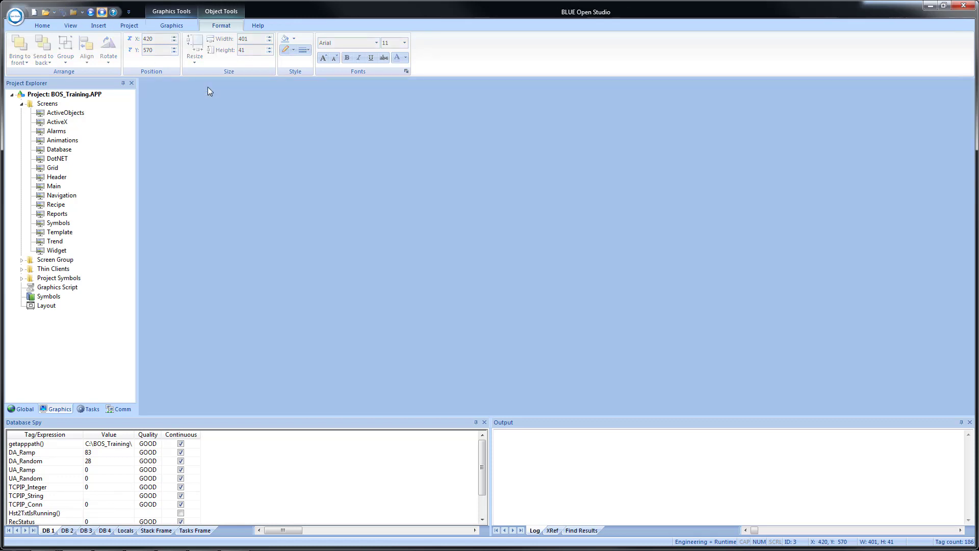
left_click(91, 14)
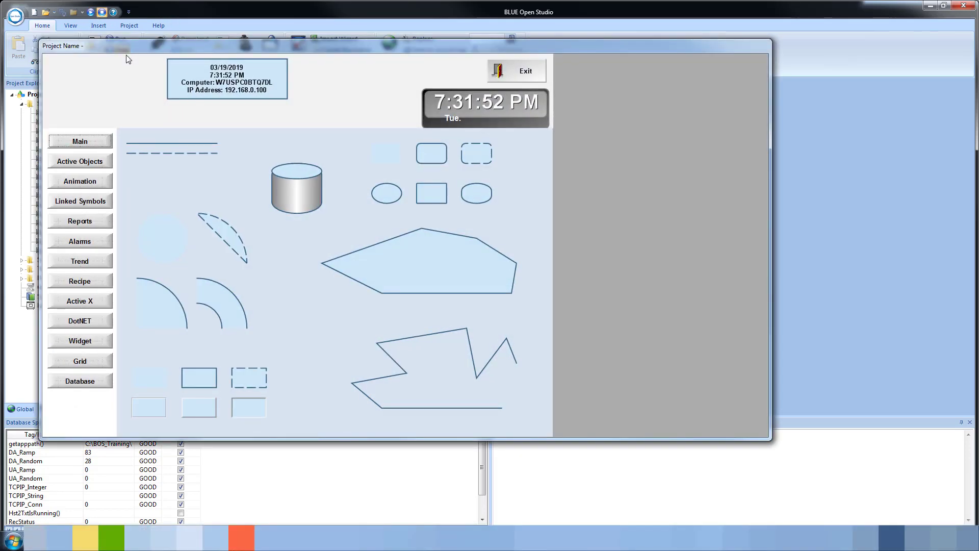
Arrange the studio and runtime windows side by side and open the Database screen in the running project
key("super+Right")
key("super+Right")
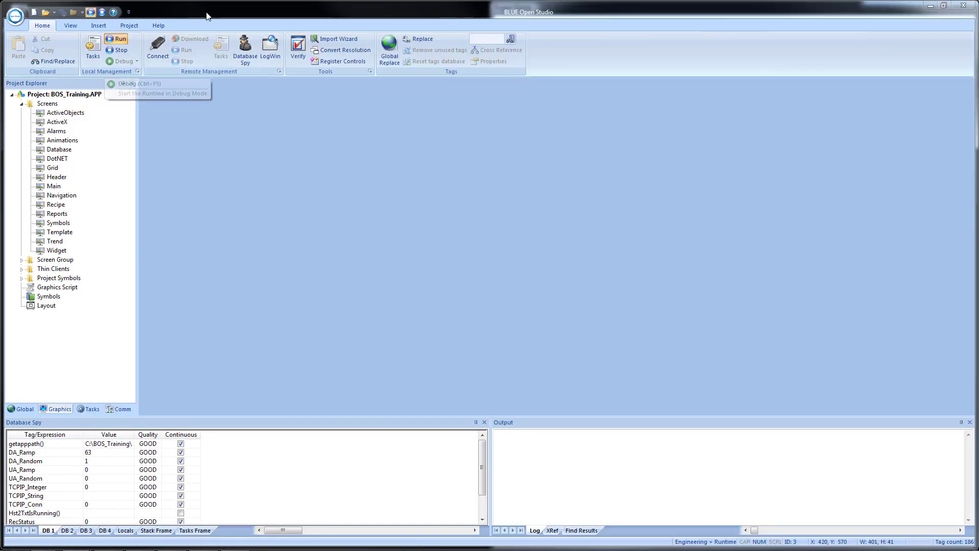
key("super+Left")
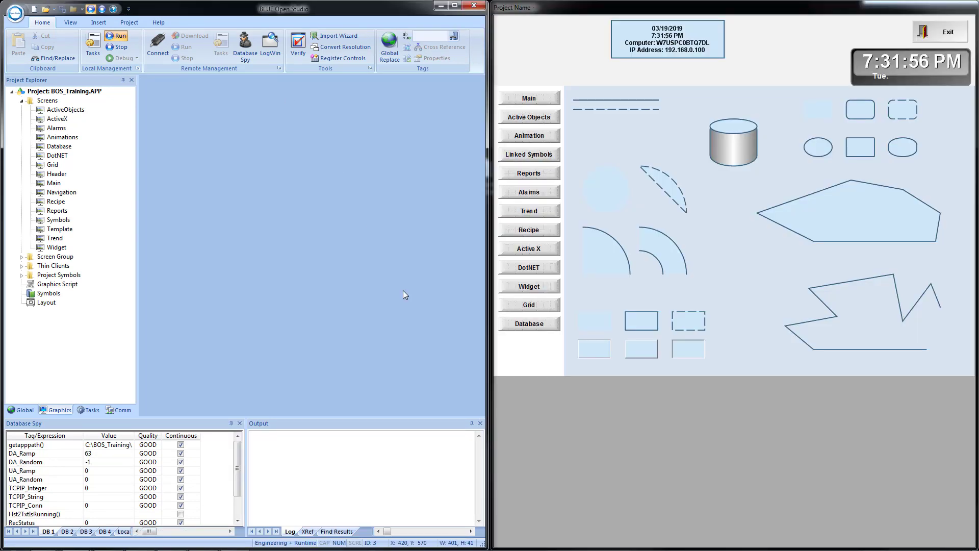
left_click(527, 326)
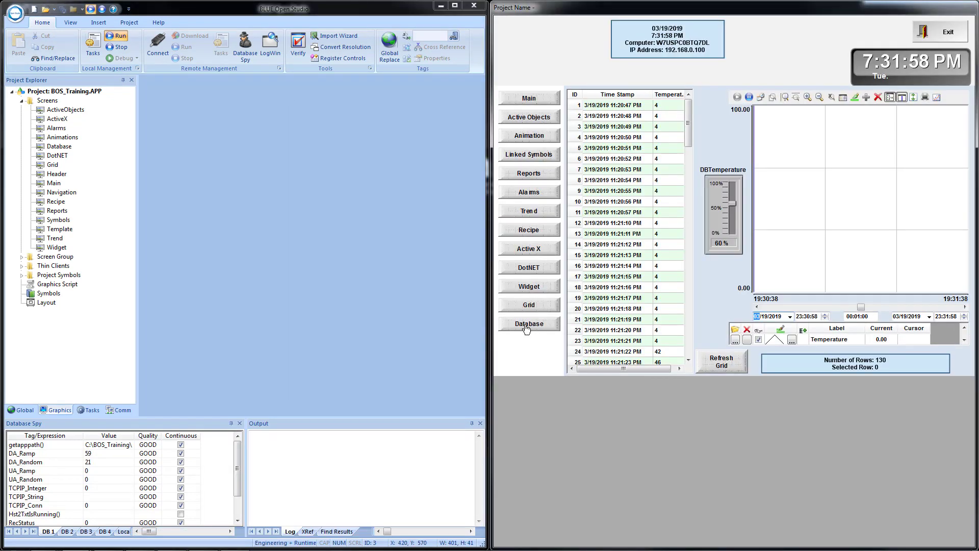
Set the DBTemperature slider to 42%, refresh the grid to review its newest rows, and exit the runtime application
mouse_move(732, 204)
left_mouse_down()
mouse_move(733, 191)
mouse_move(732, 227)
mouse_move(730, 202)
mouse_move(723, 215)
mouse_move(732, 196)
mouse_move(730, 230)
mouse_move(732, 201)
mouse_move(730, 215)
left_mouse_up()
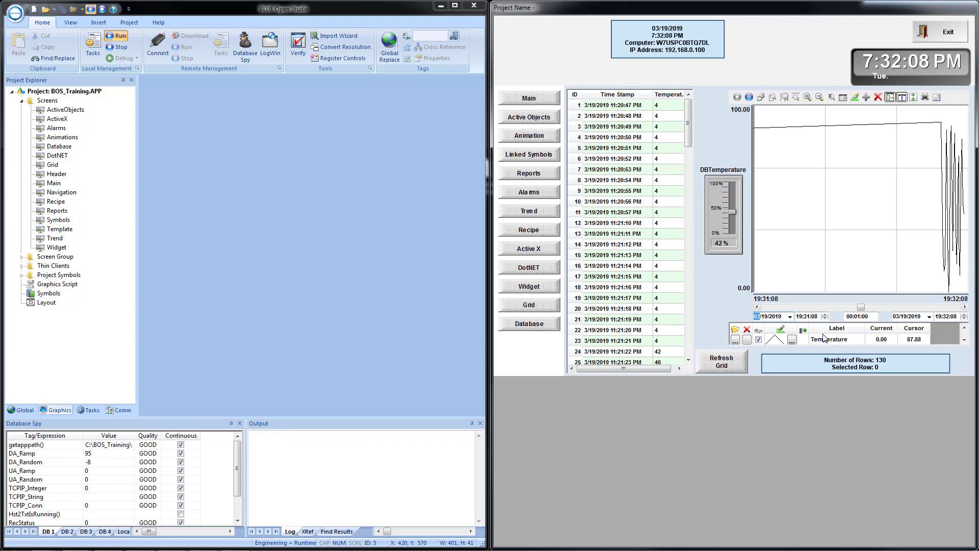
left_click(728, 365)
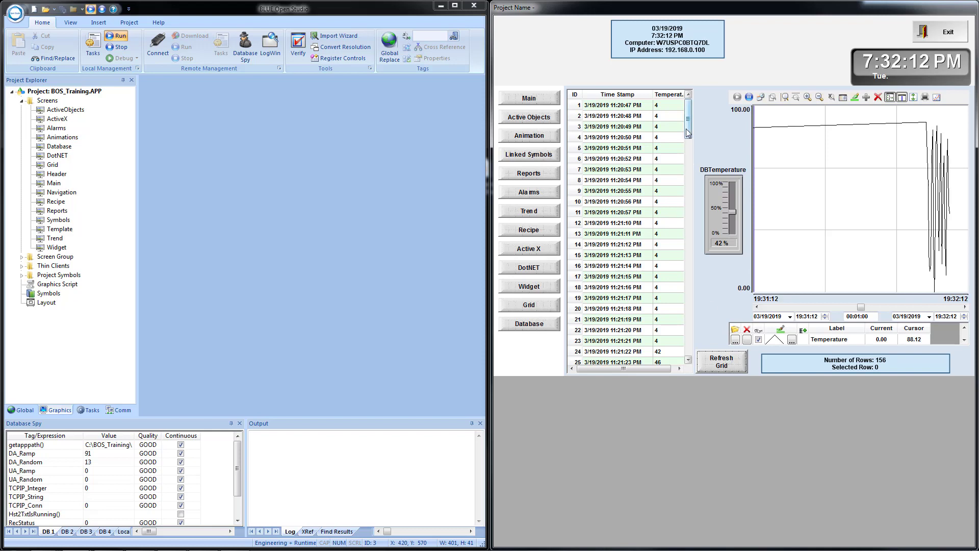
left_click_drag(689, 133, 659, 354)
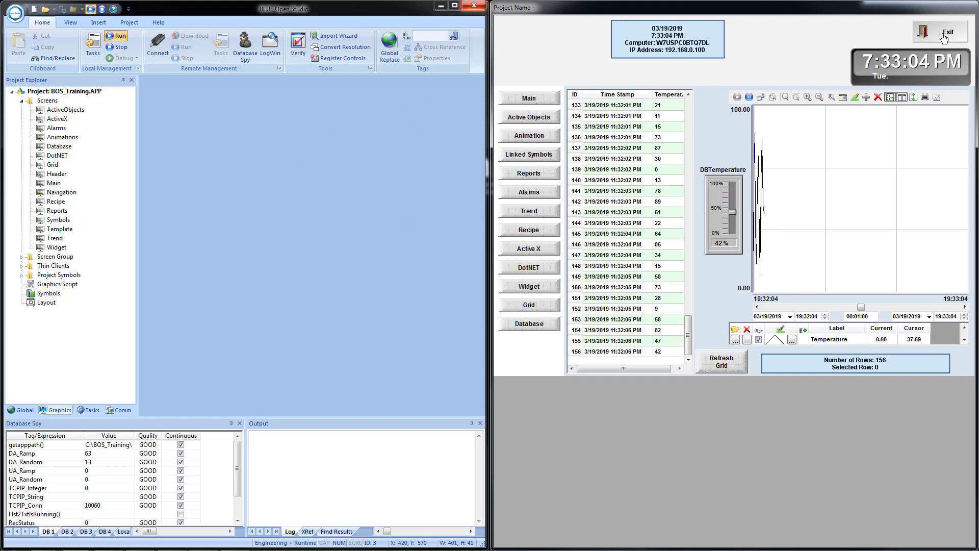
left_click(944, 37)
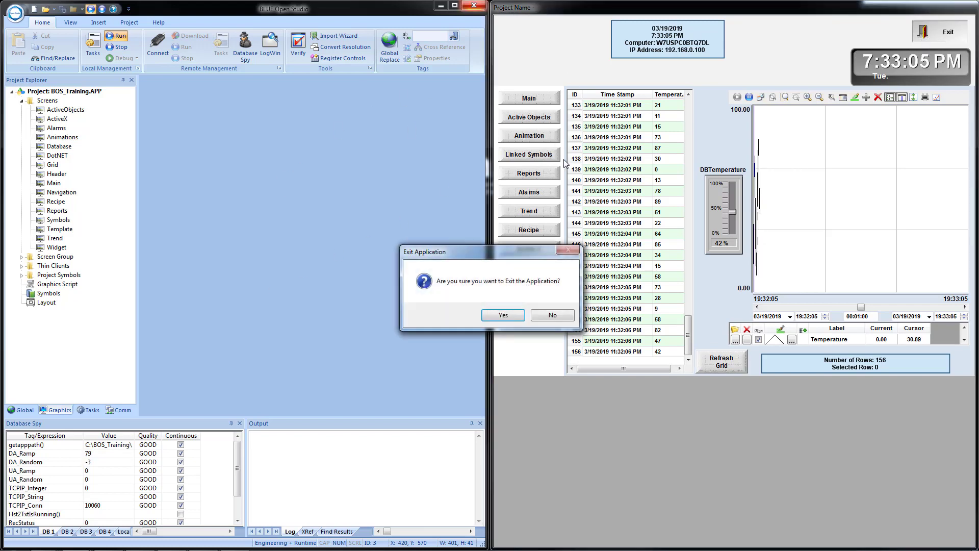
left_click(502, 319)
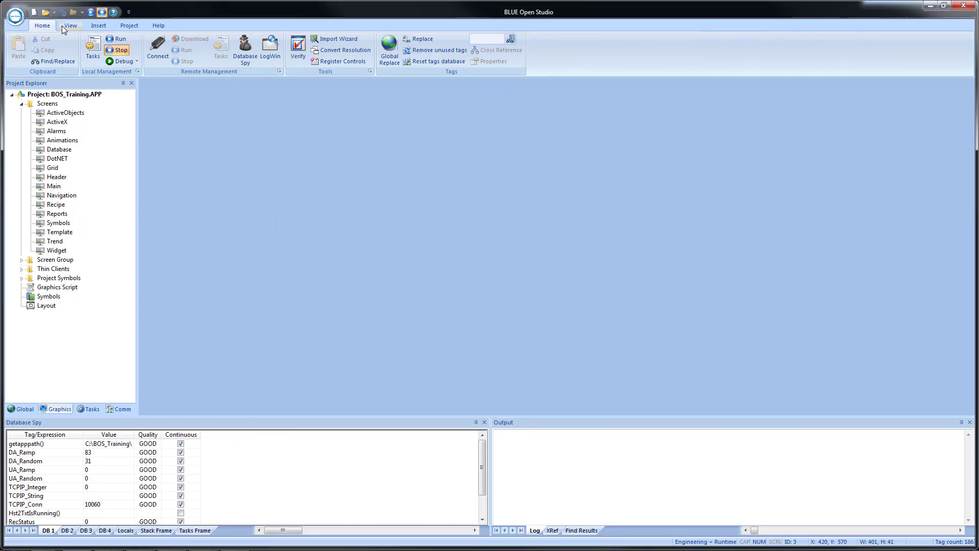
Set the default database's time stamp time zone to Local Time + Time Difference and accept the project settings
left_click(128, 25)
left_click(123, 47)
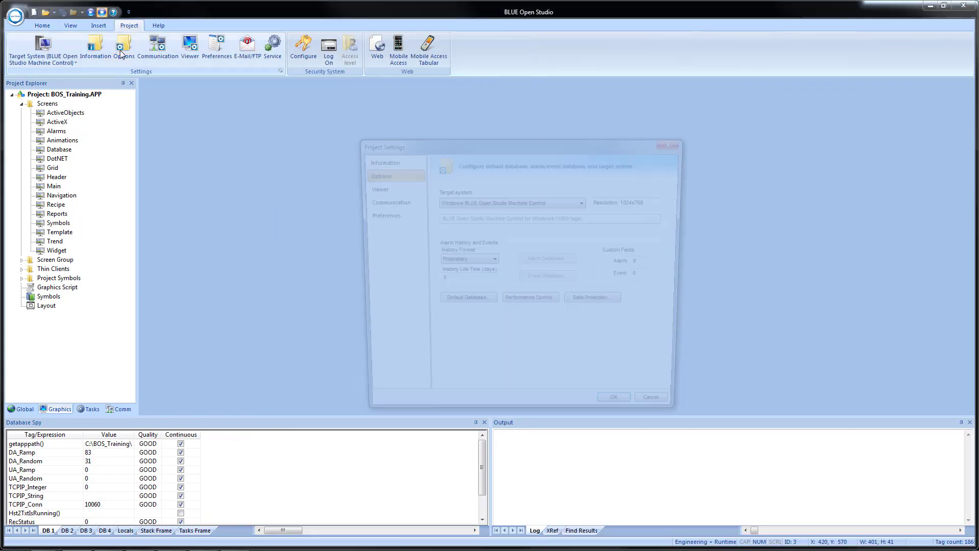
left_click(457, 304)
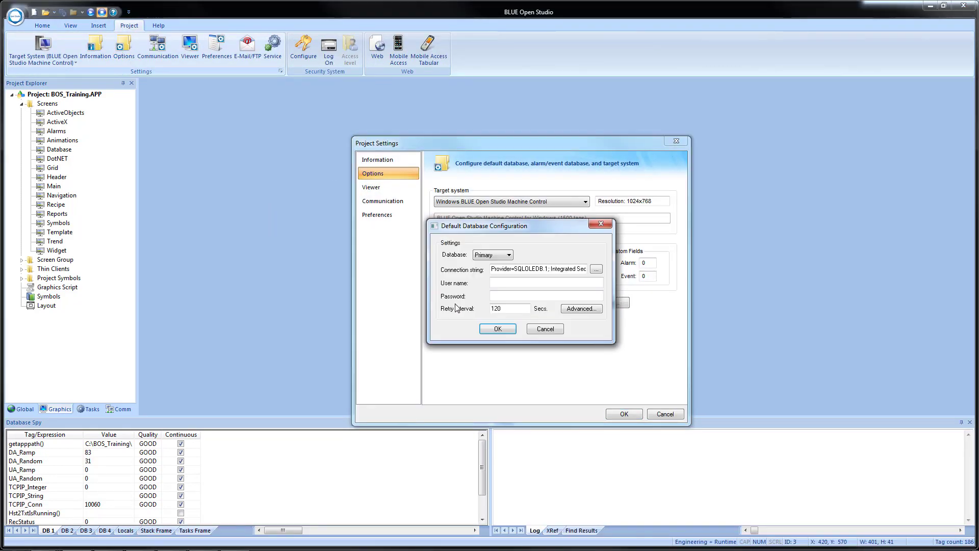
left_click(581, 308)
left_click(490, 254)
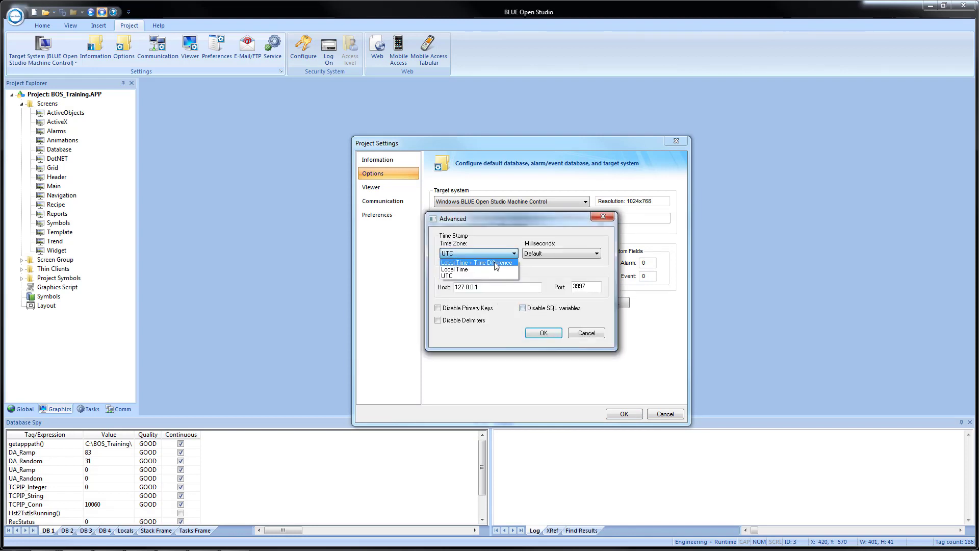
left_click(495, 263)
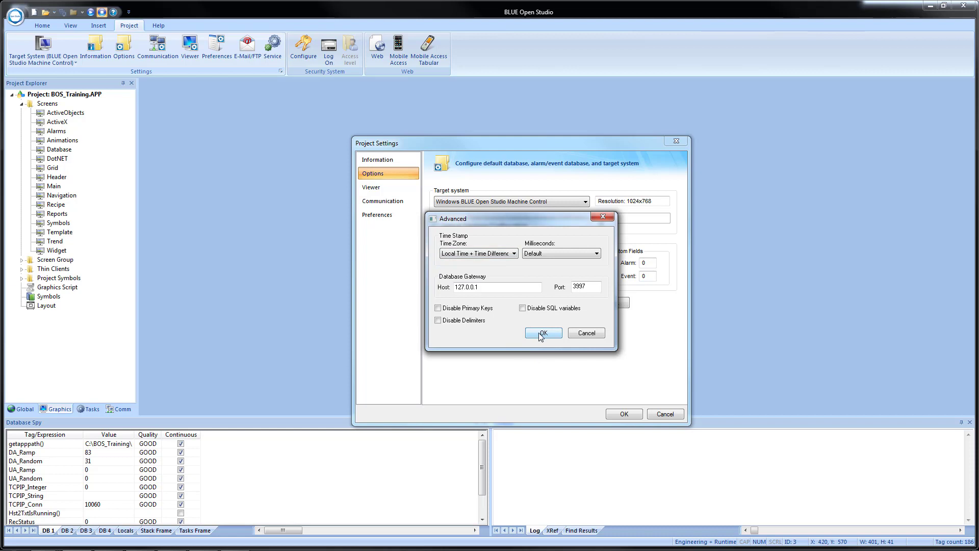
left_click(541, 335)
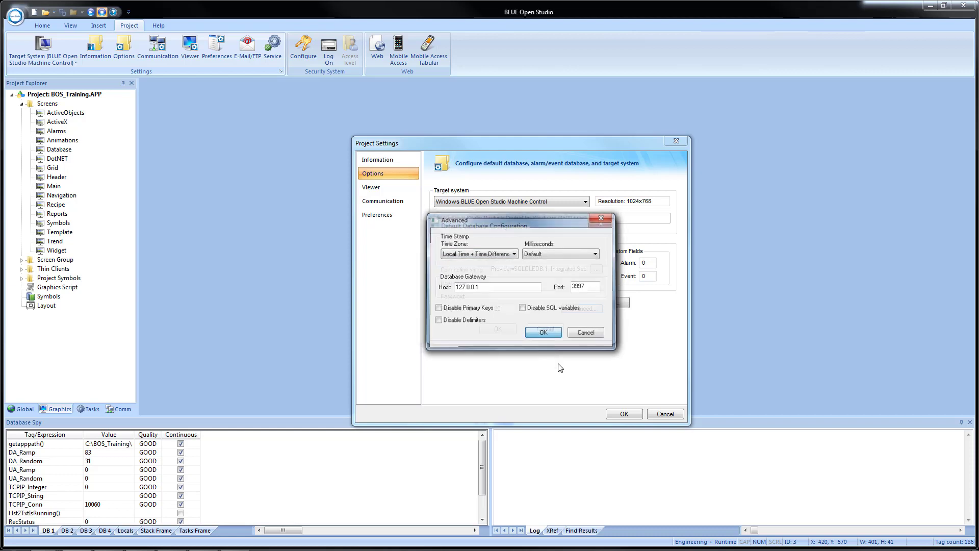
left_click(489, 329)
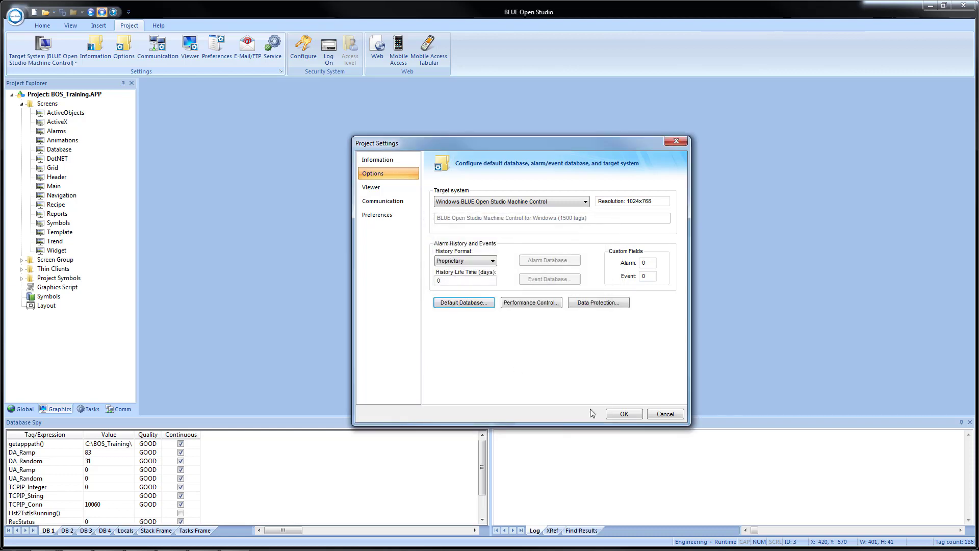
left_click(617, 414)
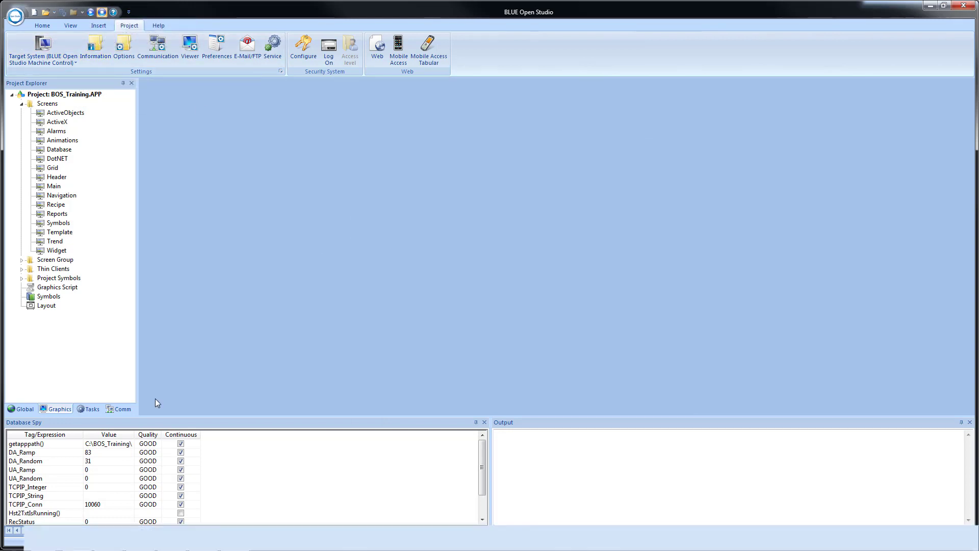
Switch to SQL Server Management Studio, close the query, and delete the dbo.Temperature table from the BOS_Train database
mouse_move(169, 550)
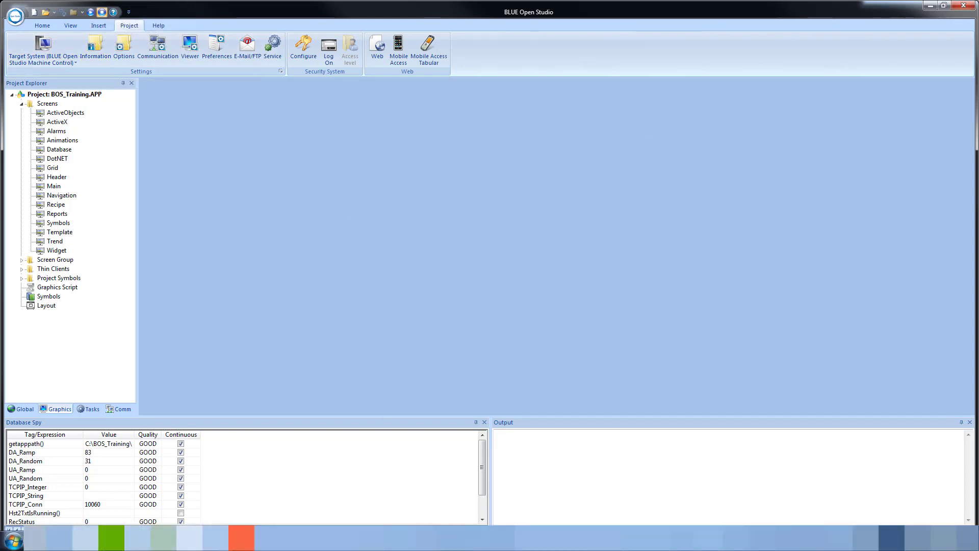
left_click(163, 538)
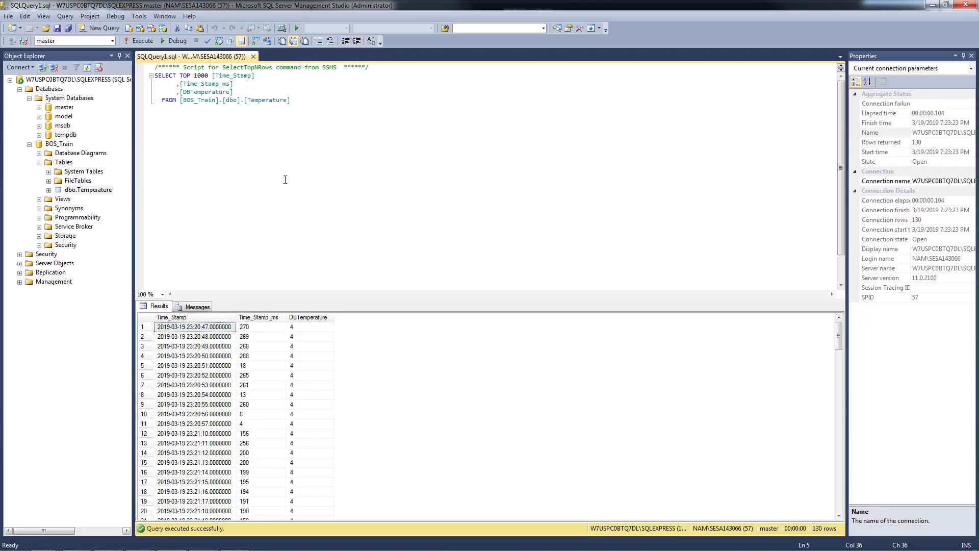
left_click(254, 57)
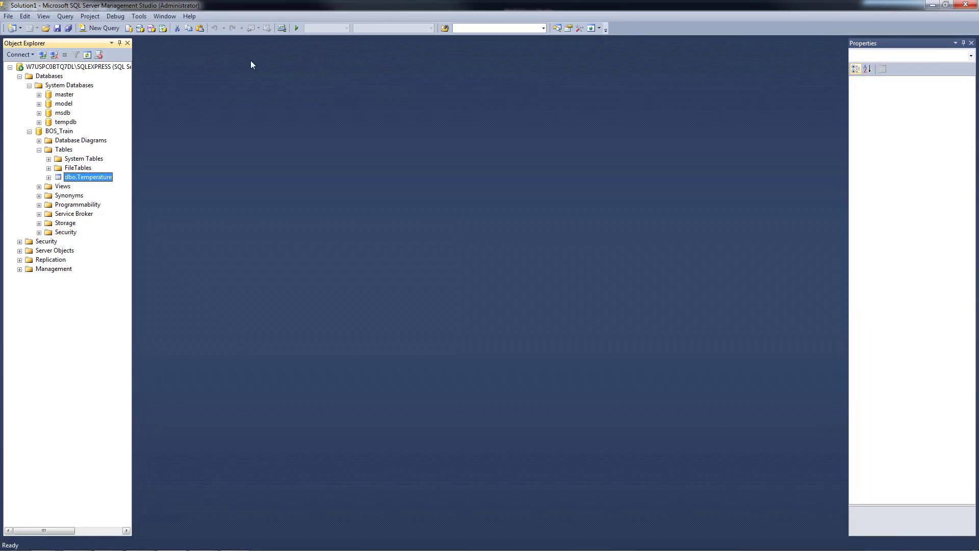
right_click(70, 178)
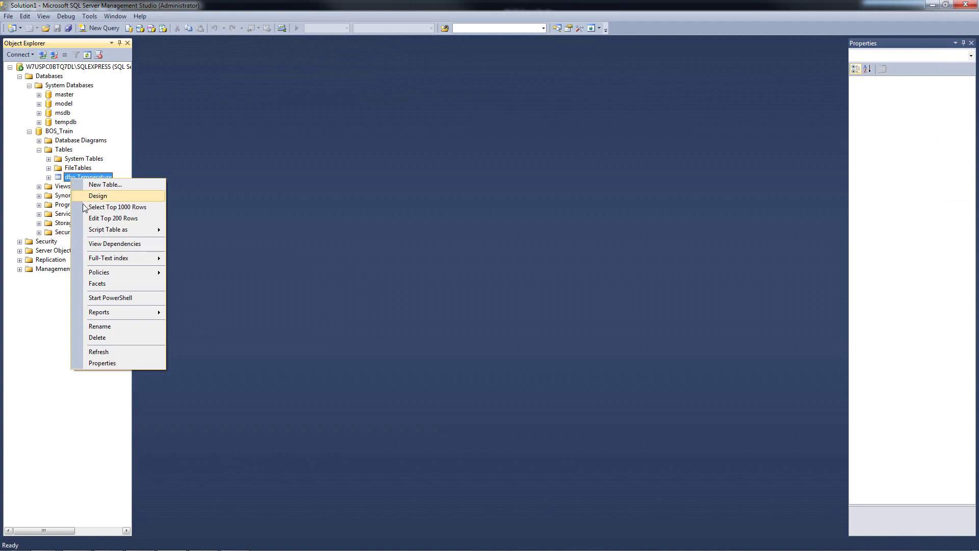
left_click(122, 335)
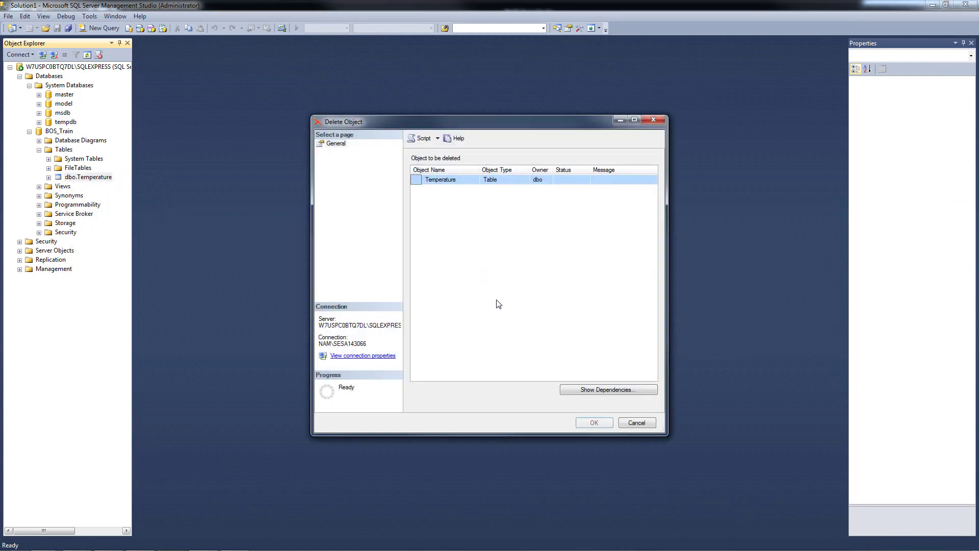
left_click(595, 423)
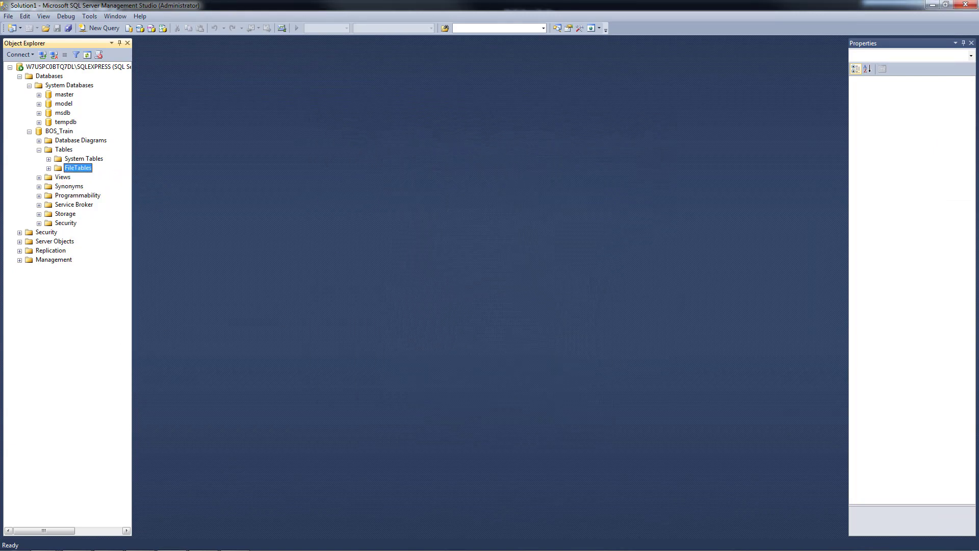
left_click(930, 6)
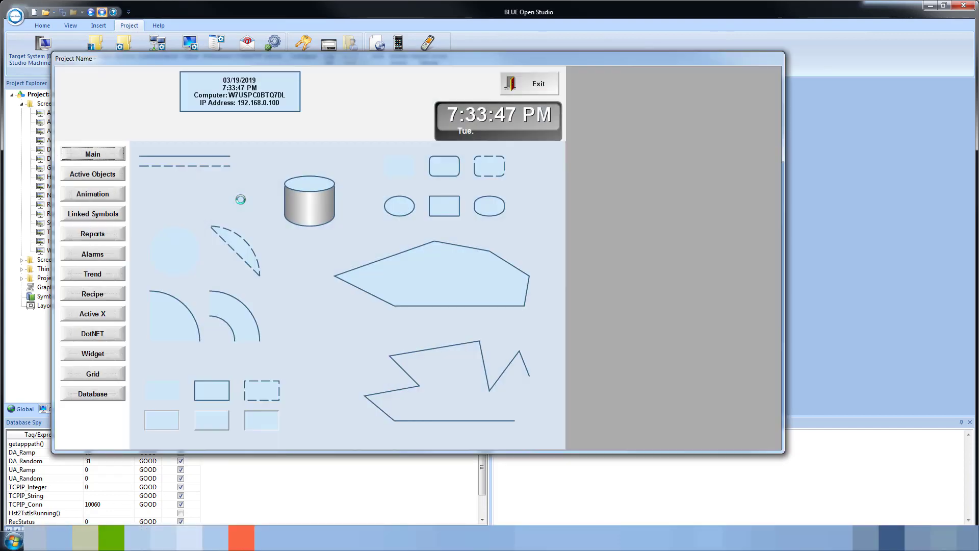
Arrange the BLUE Open Studio and runtime windows side by side and open the Database screen in the running project
left_click(335, 151)
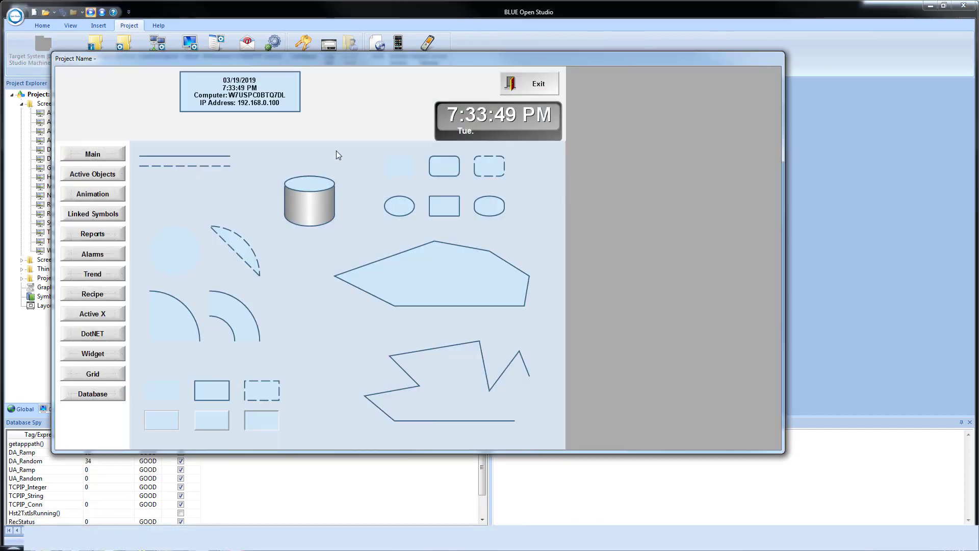
key("super+Right")
left_click(385, 166)
key("super+Left")
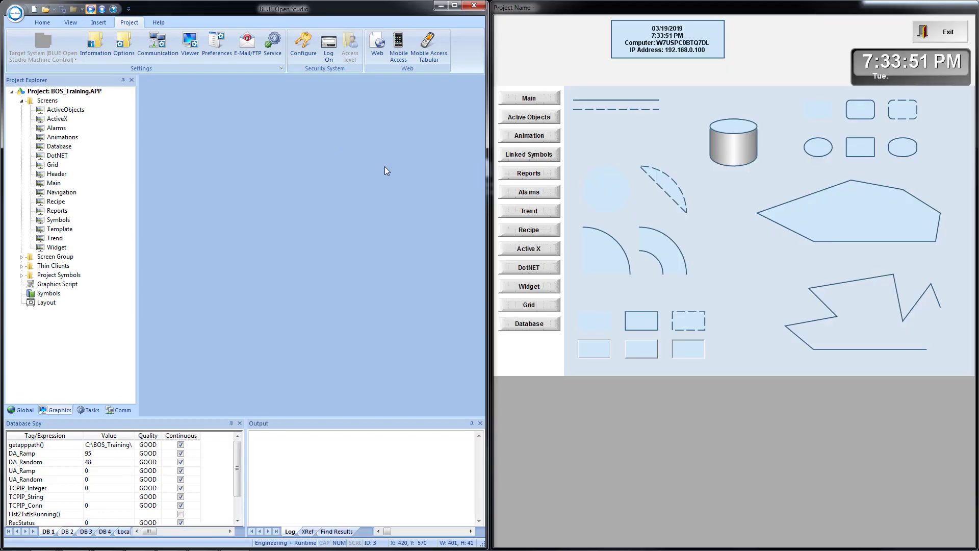
left_click(509, 324)
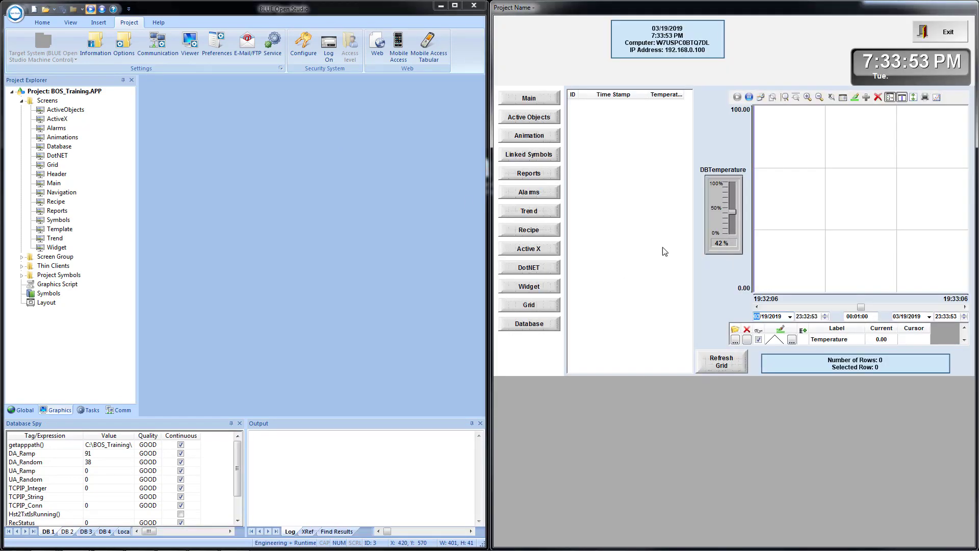
Swing the DBTemperature slider up and down several times, finishing at 2%, and refresh the grid
left_click_drag(734, 212, 726, 233)
left_click_drag(728, 195, 724, 233)
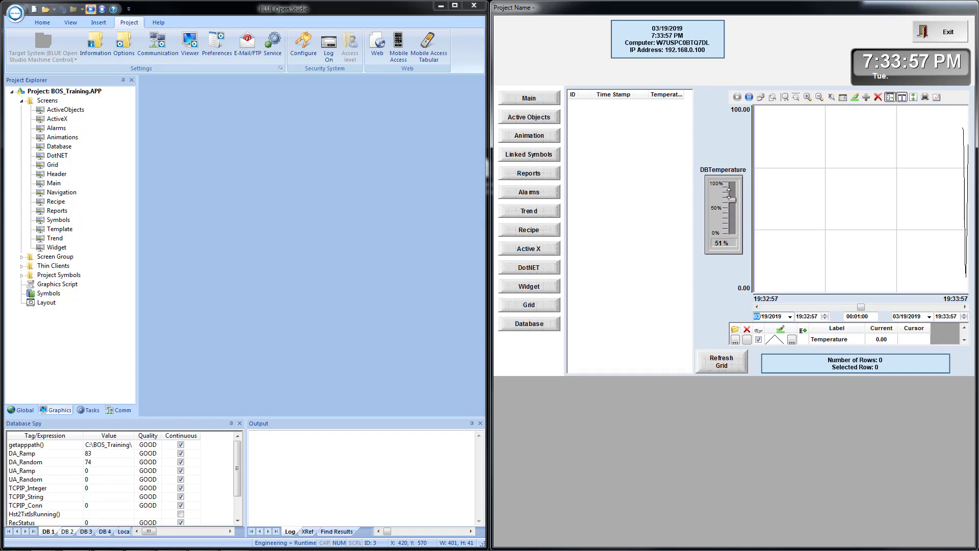
left_click_drag(730, 191, 729, 232)
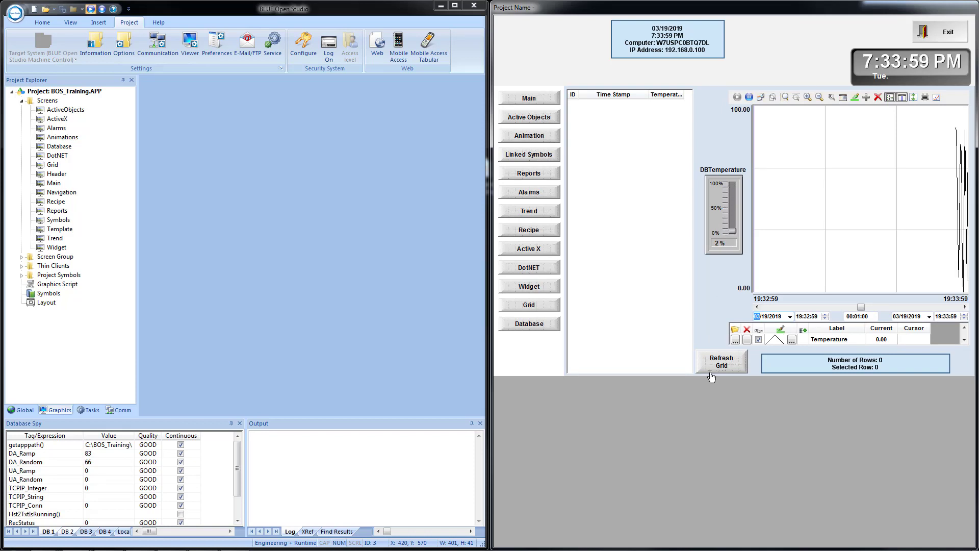
left_click(721, 364)
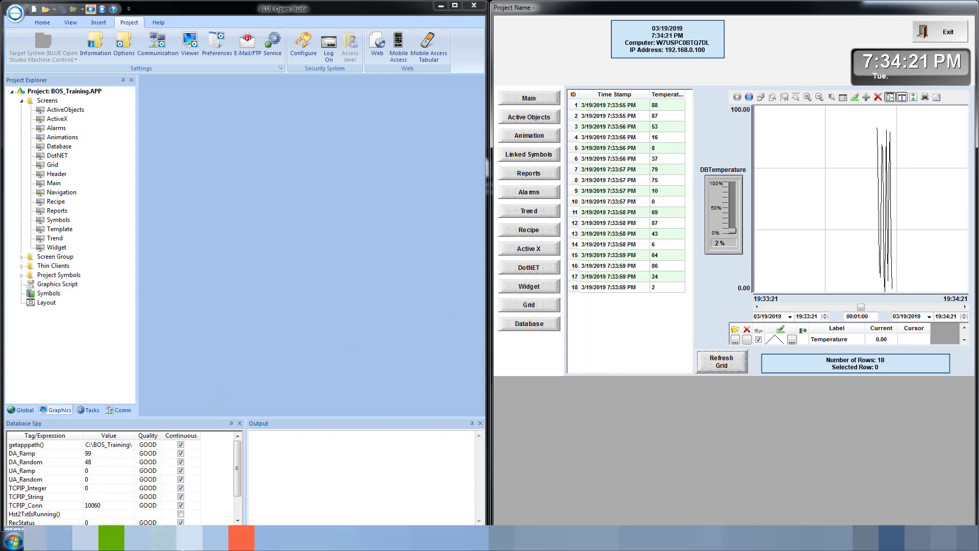
In SQL Server Management Studio, refresh the BOS_Train database and expand its tables to check for the Temperature table
left_click(164, 538)
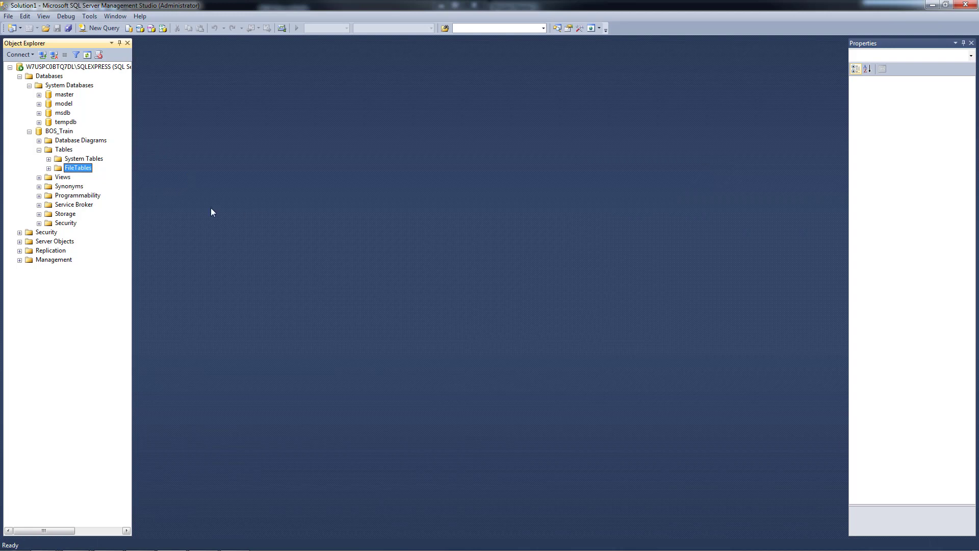
right_click(49, 134)
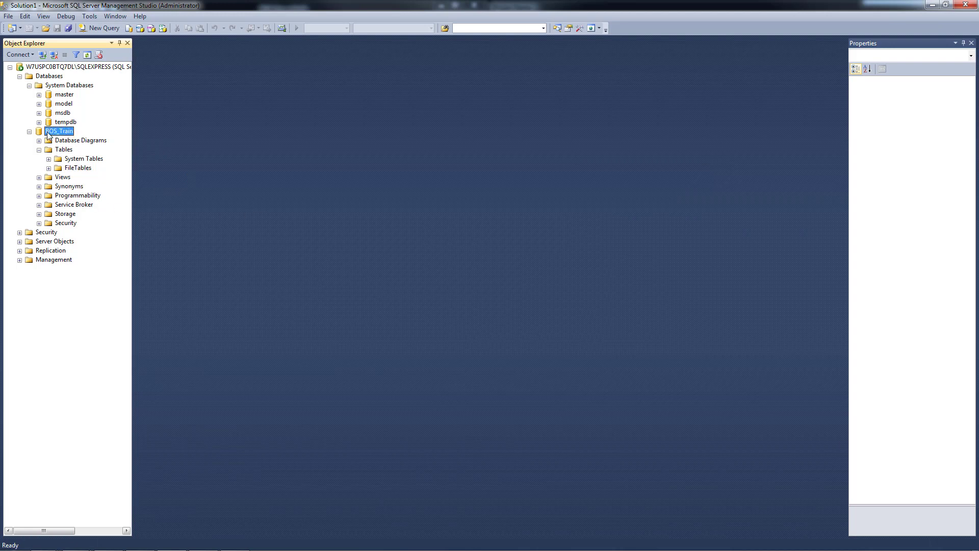
left_click(97, 268)
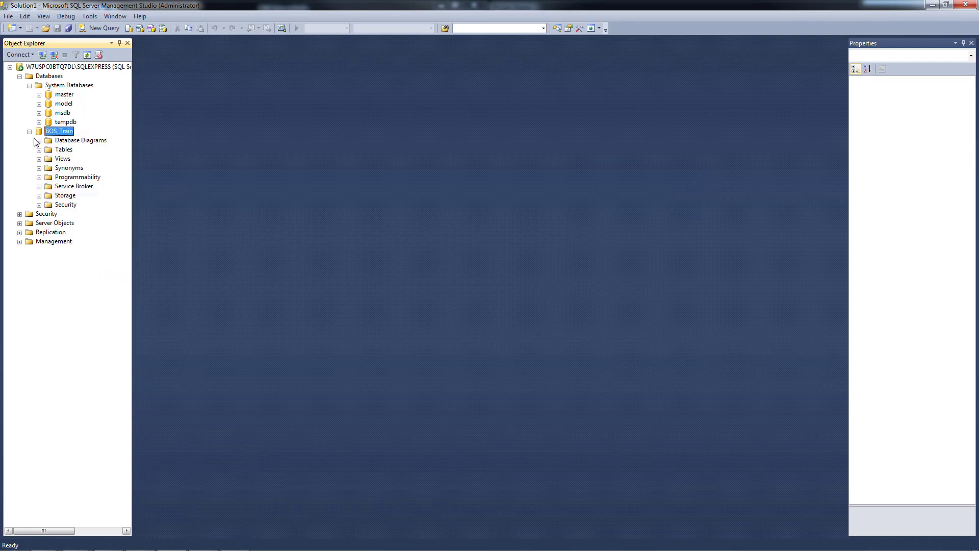
left_click(39, 150)
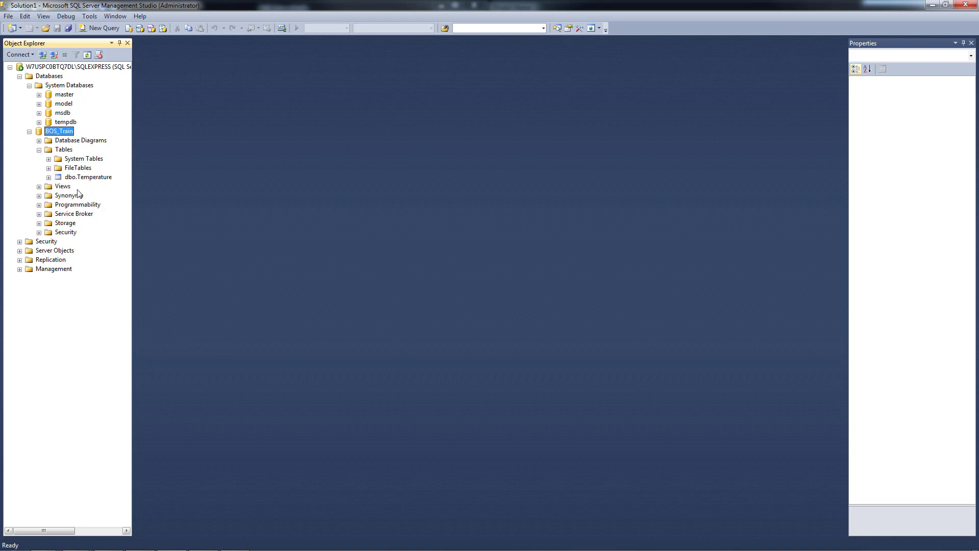
left_click(932, 7)
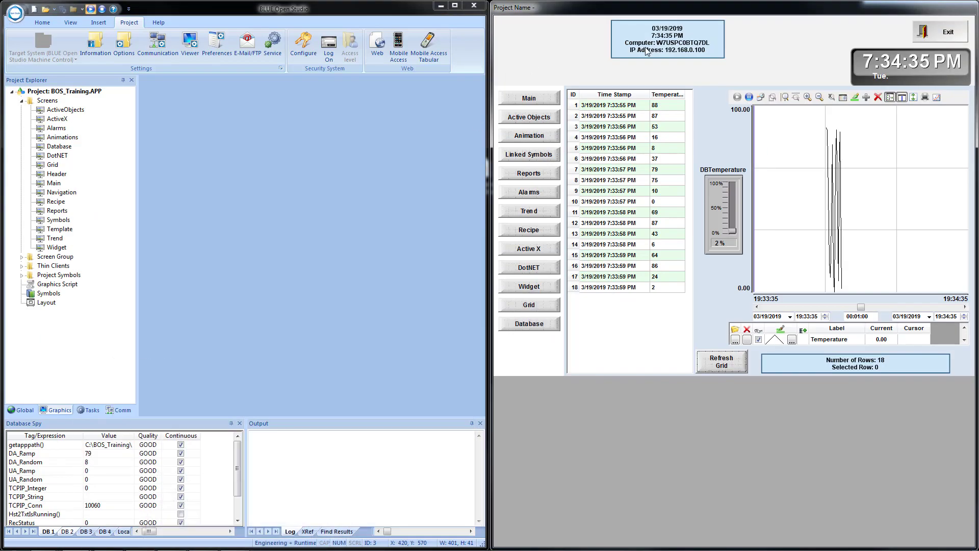
Exit the running project, set the default database's time stamp time zone to Local Time, and accept the project settings
left_click(958, 38)
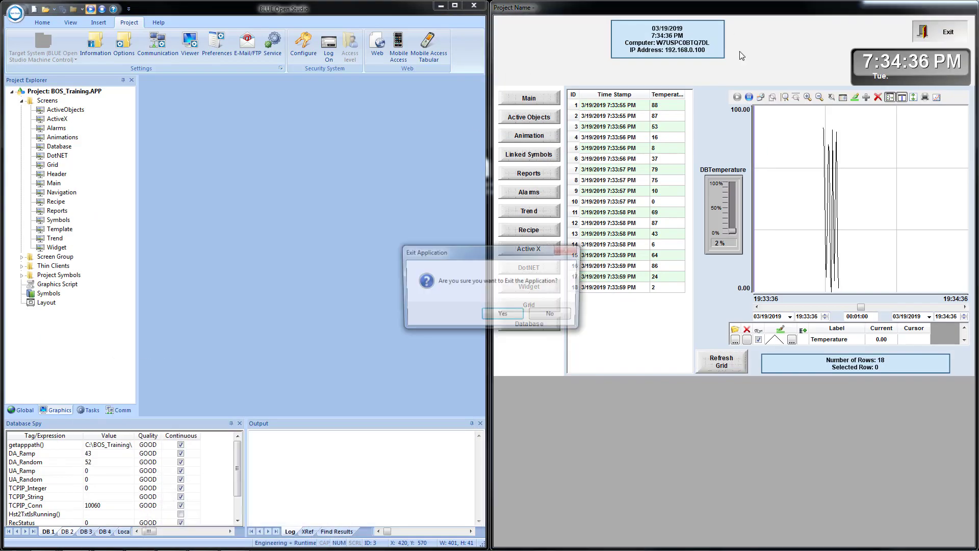
left_click(502, 314)
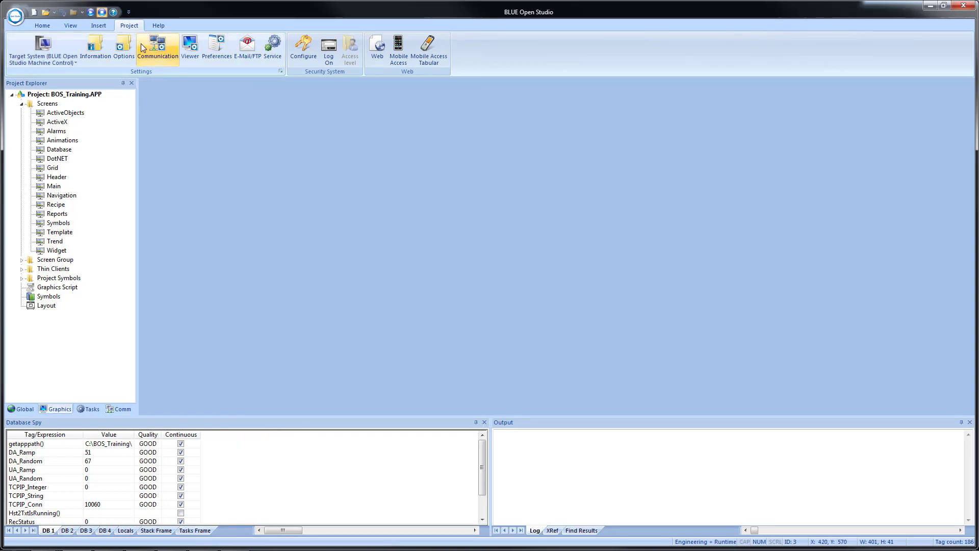
left_click(125, 45)
left_click(448, 303)
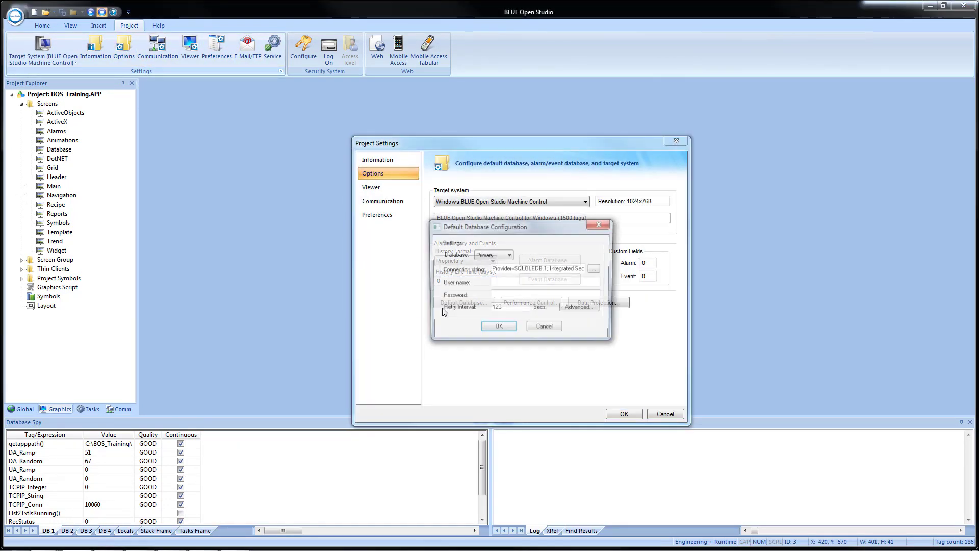
left_click(580, 309)
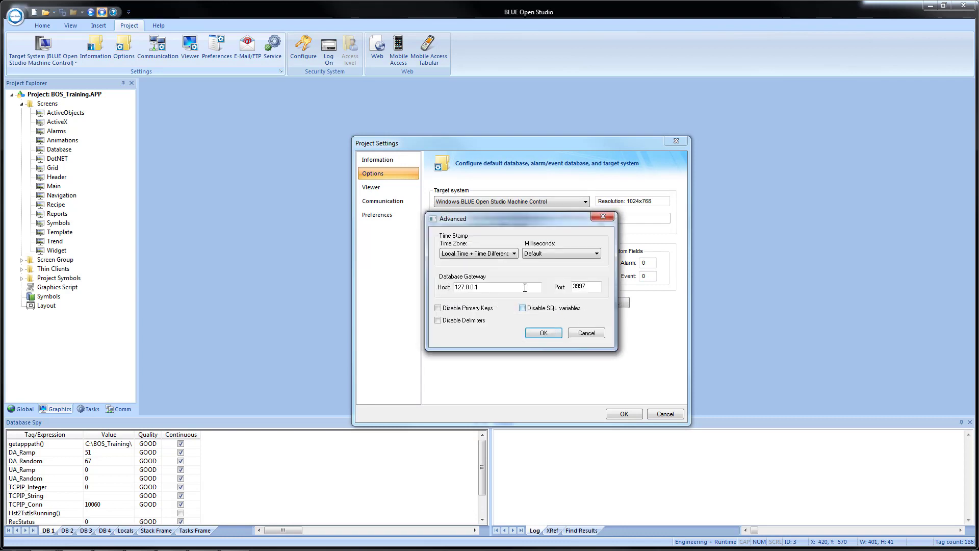
left_click(491, 255)
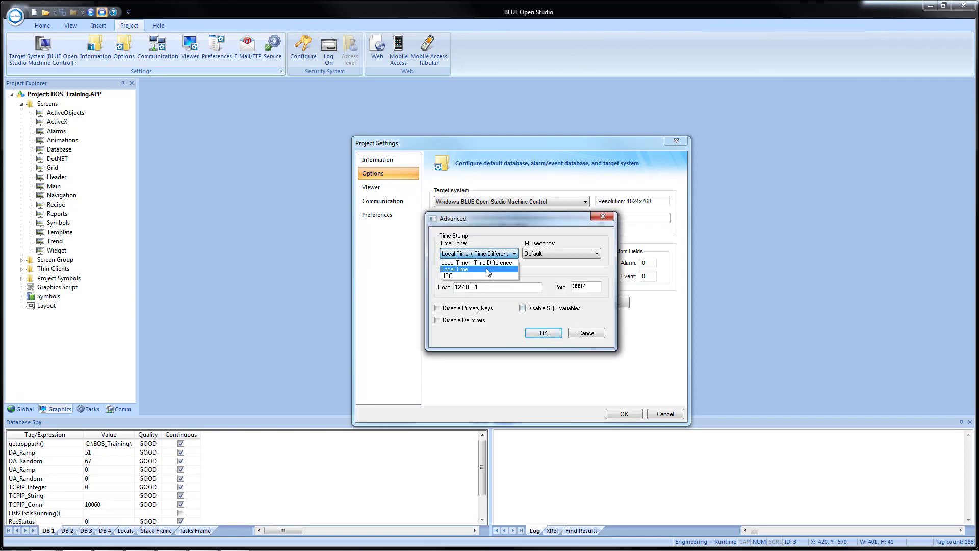
left_click(487, 270)
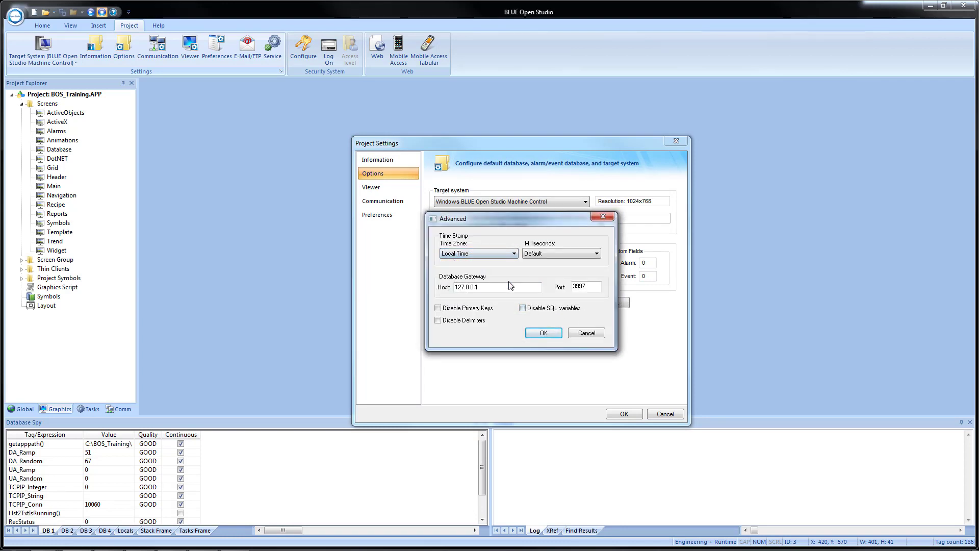
left_click(540, 332)
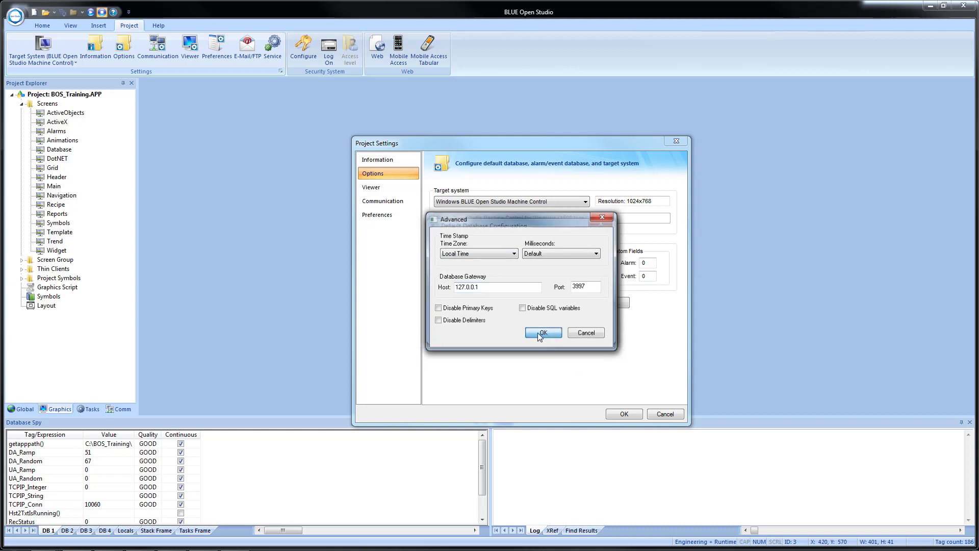
left_click(489, 331)
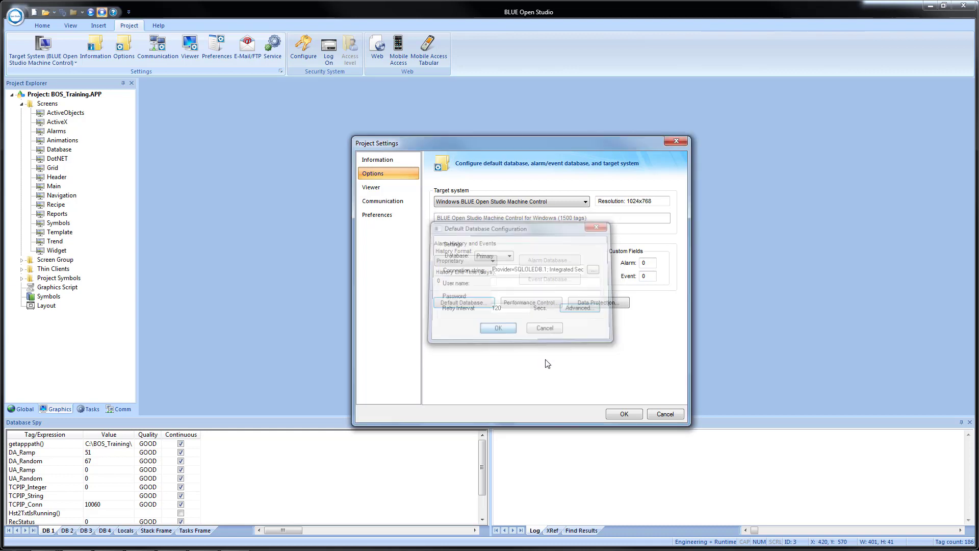
left_click(624, 413)
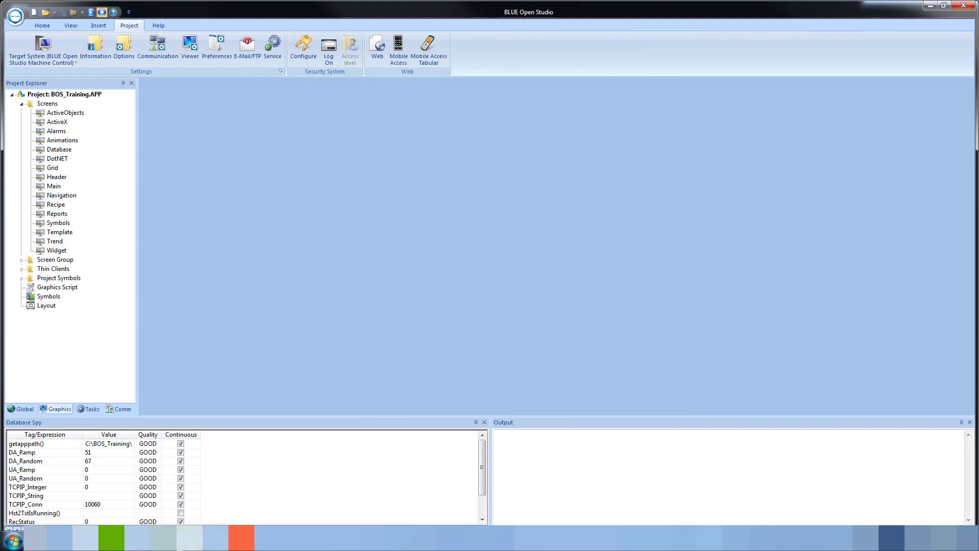
Return to SQL Server Management Studio and delete the recreated dbo.Temperature table from BOS_Train
left_click(166, 538)
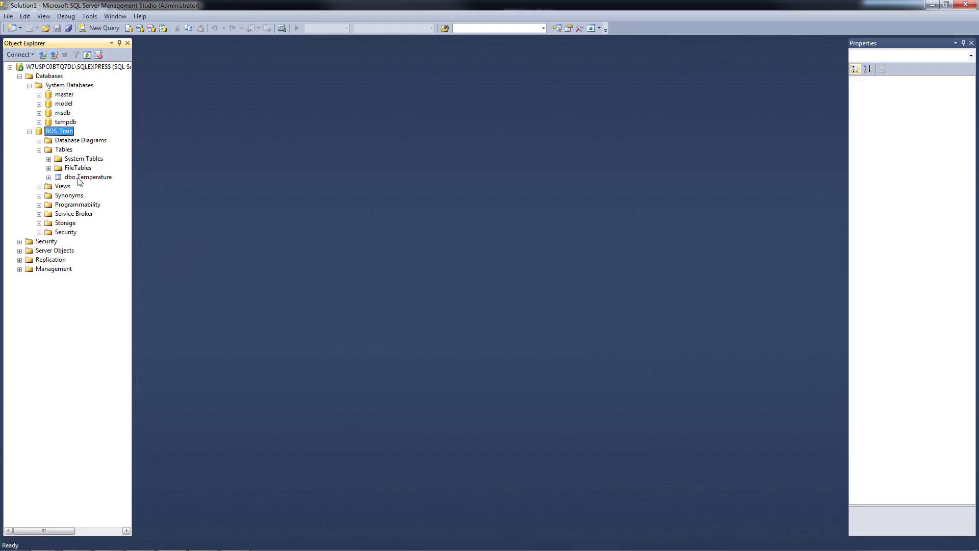
right_click(79, 178)
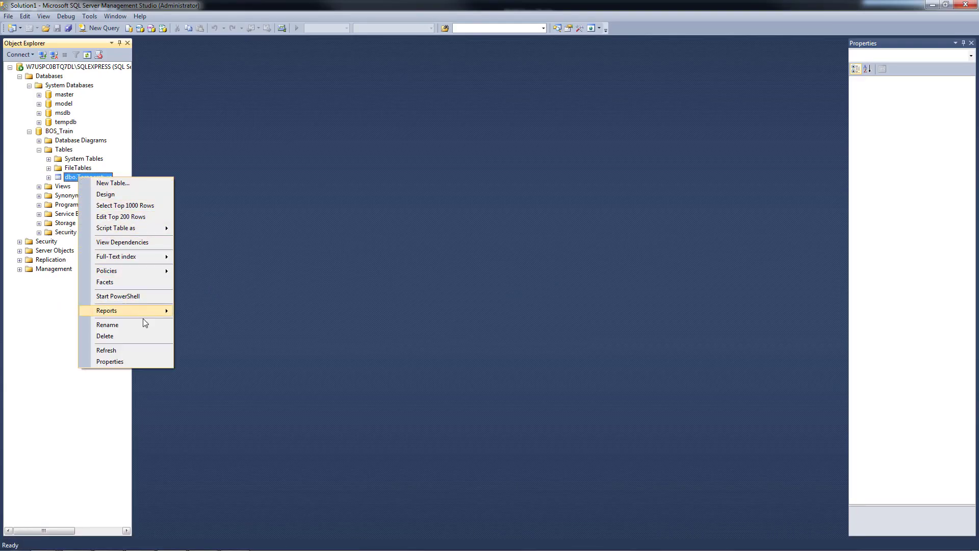
left_click(141, 336)
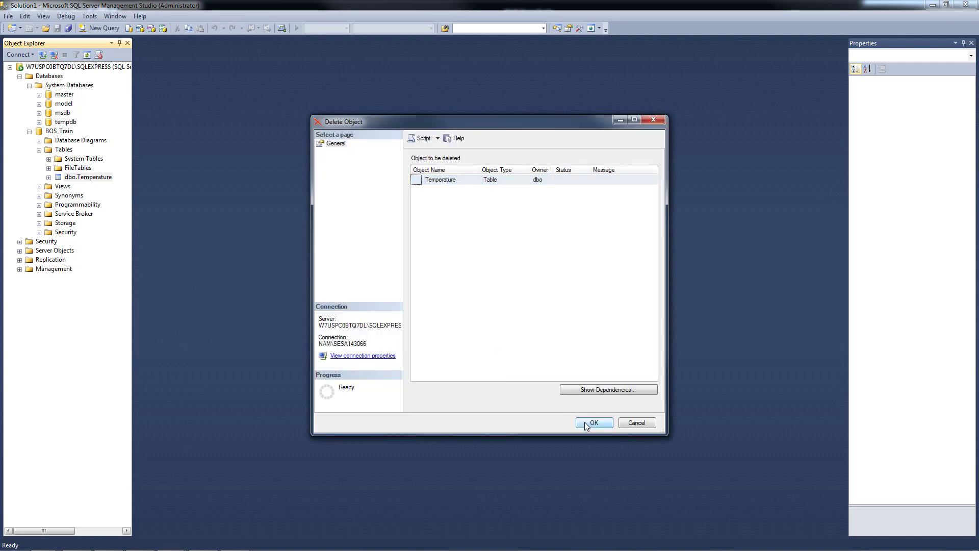
left_click(593, 423)
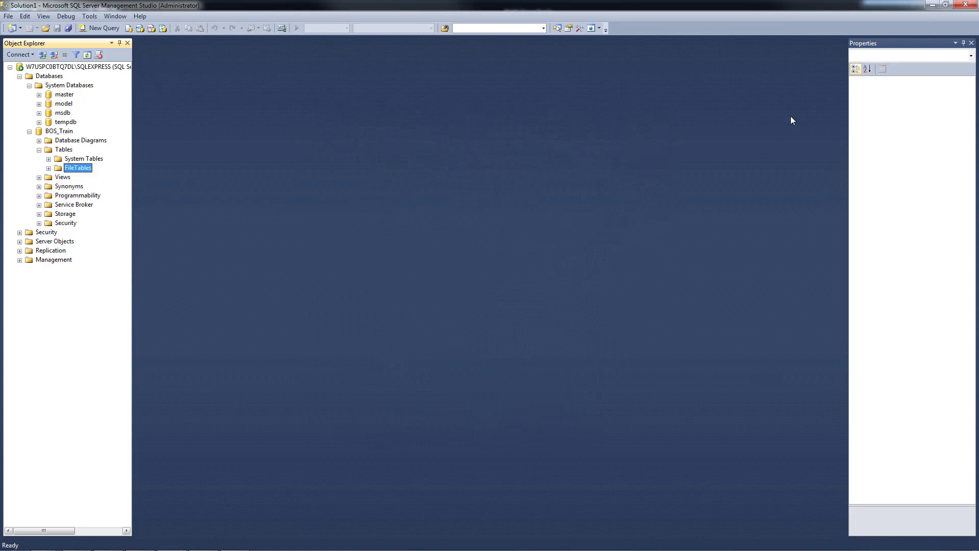
left_click(936, 5)
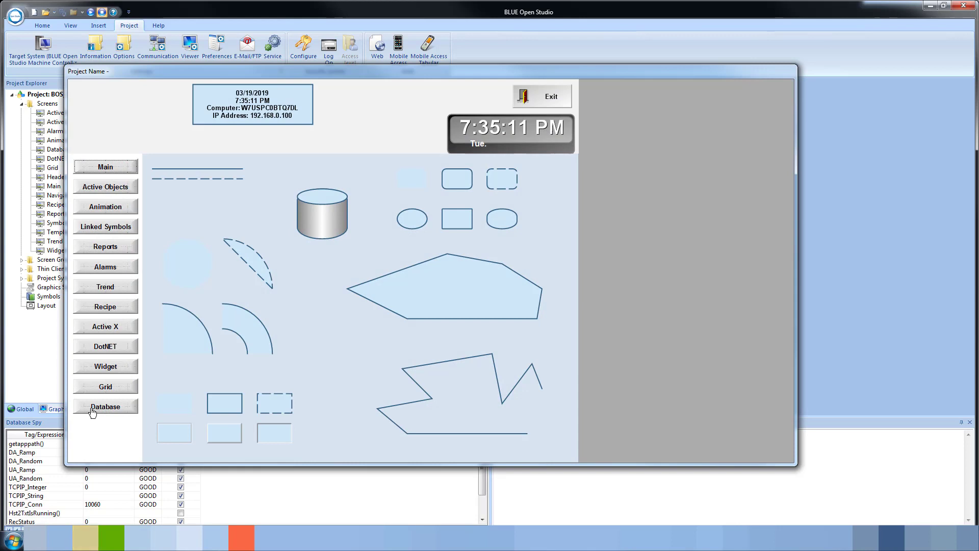
Open the running project's Database screen, move the DBTemperature slider repeatedly to finish at 51%, and refresh the grid
left_click(93, 408)
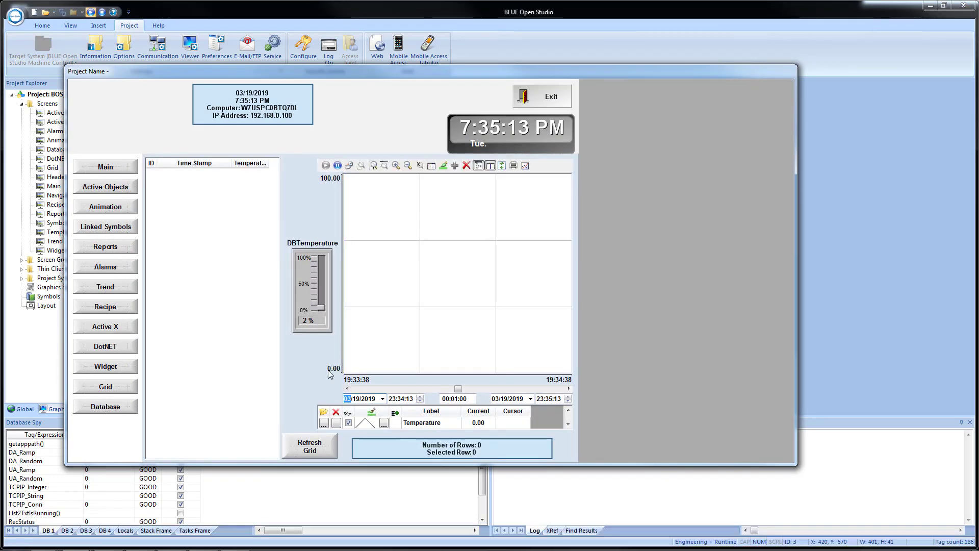
mouse_move(321, 308)
left_mouse_down()
mouse_move(331, 284)
mouse_move(311, 286)
mouse_move(306, 318)
mouse_move(314, 269)
mouse_move(321, 308)
mouse_move(321, 284)
left_mouse_up()
left_click(310, 449)
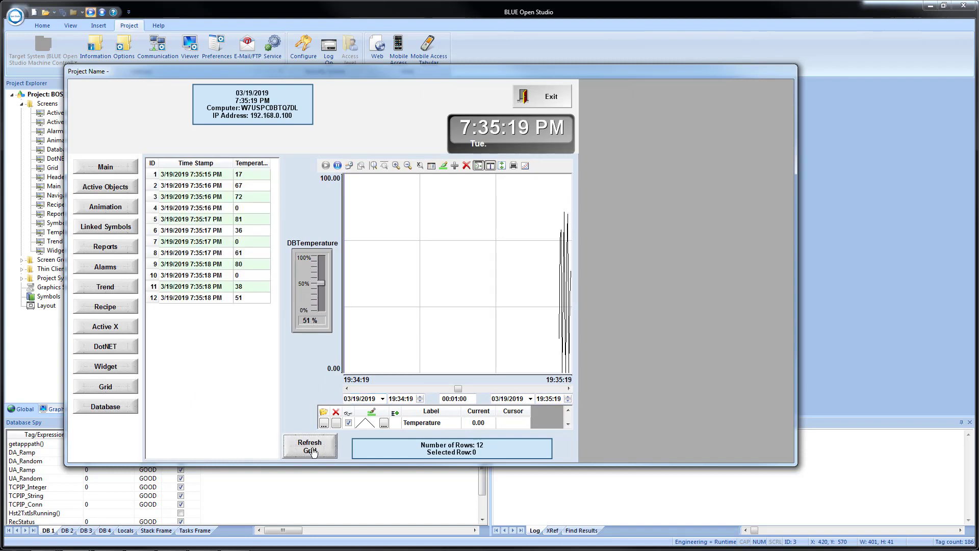